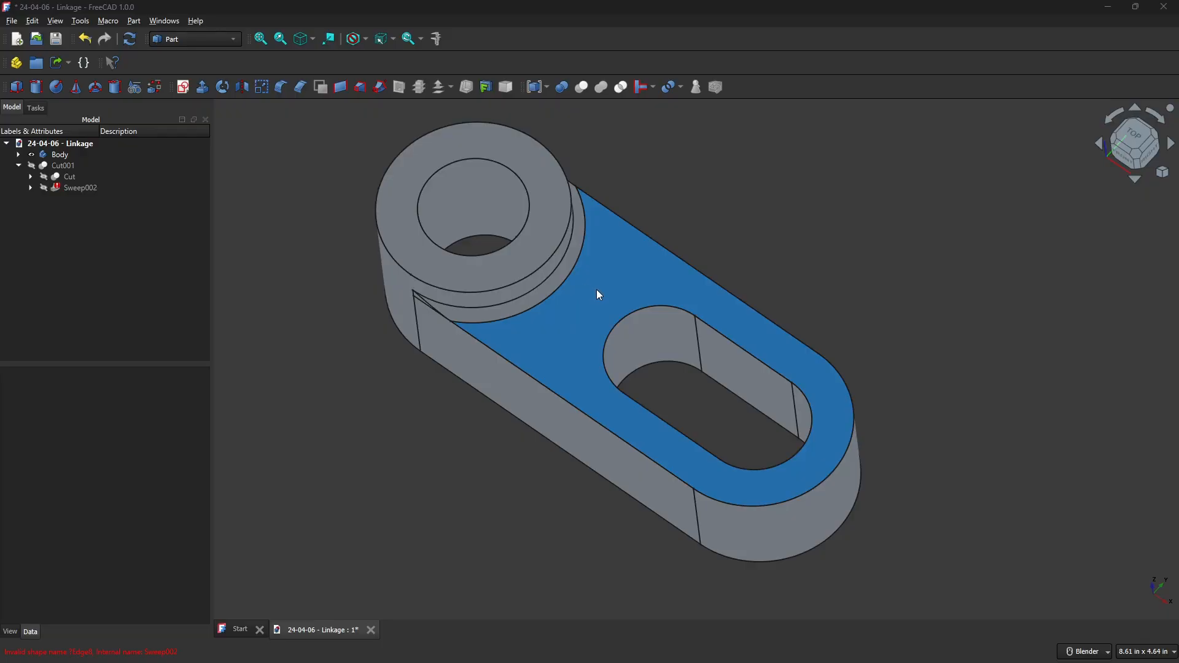
scroll(586, 295, up, 4)
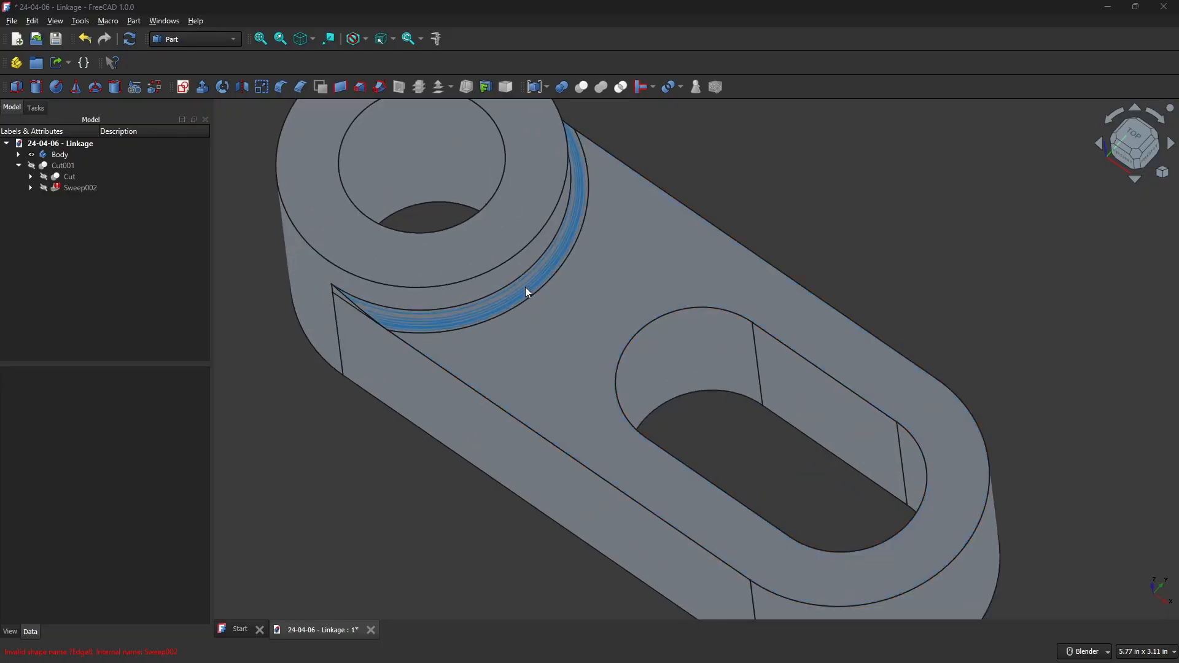
scroll(651, 315, down, 2)
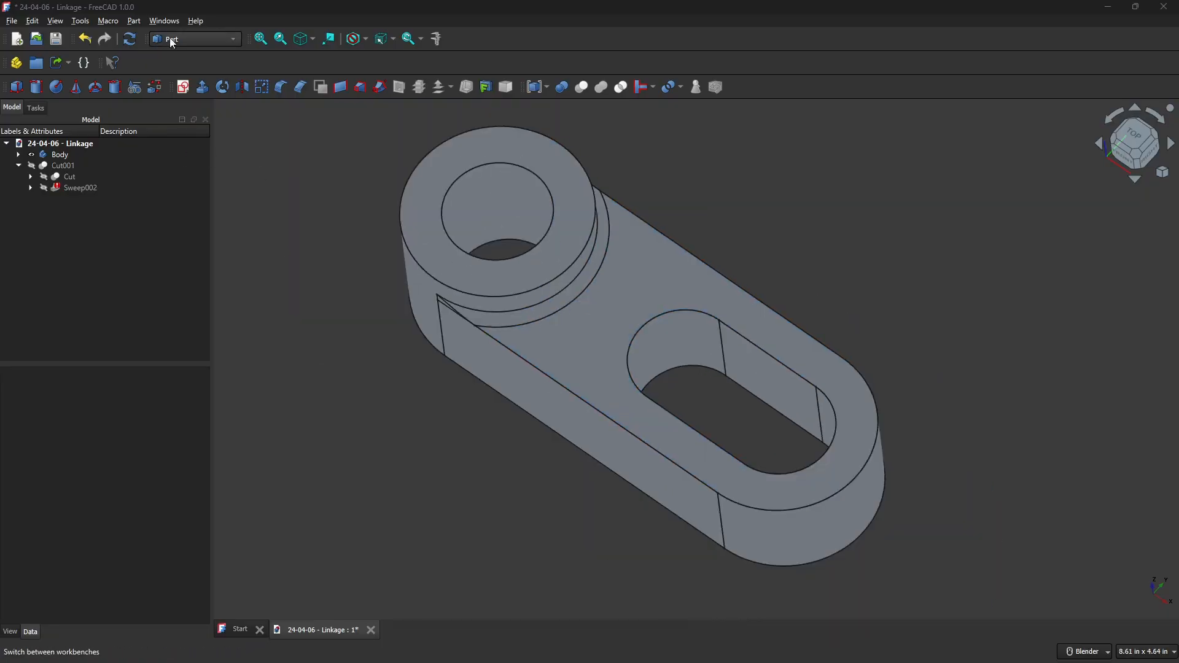
Switch to the Part Design workbench and create a new body.
click(169, 38)
click(203, 151)
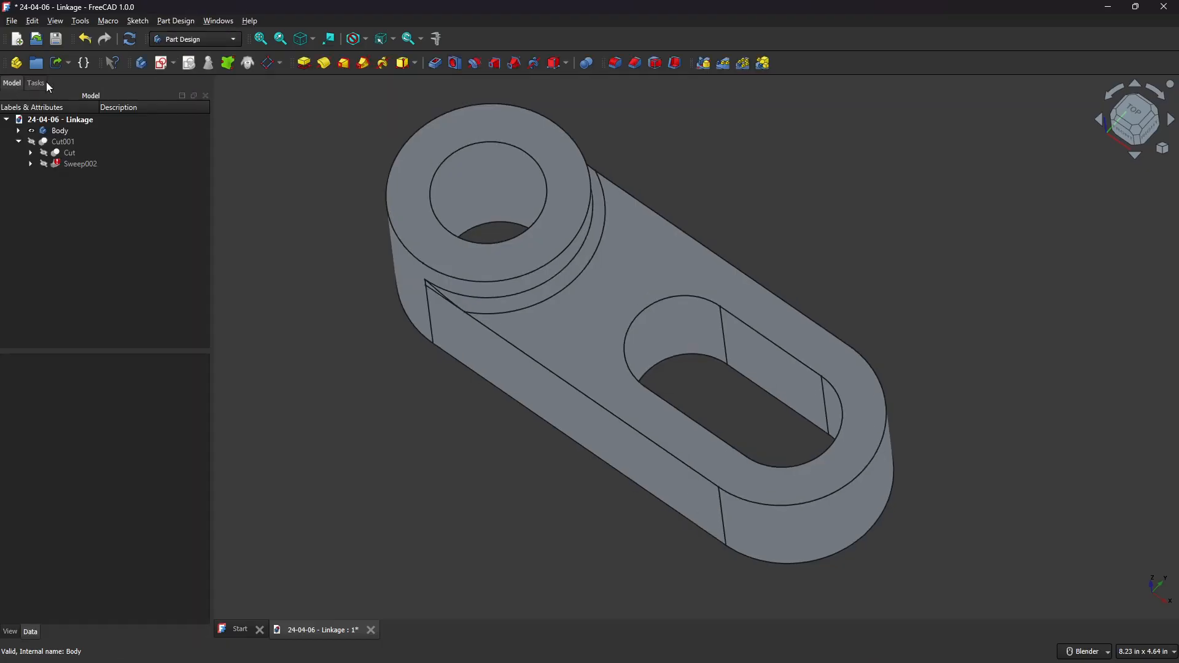
click(141, 63)
click(32, 130)
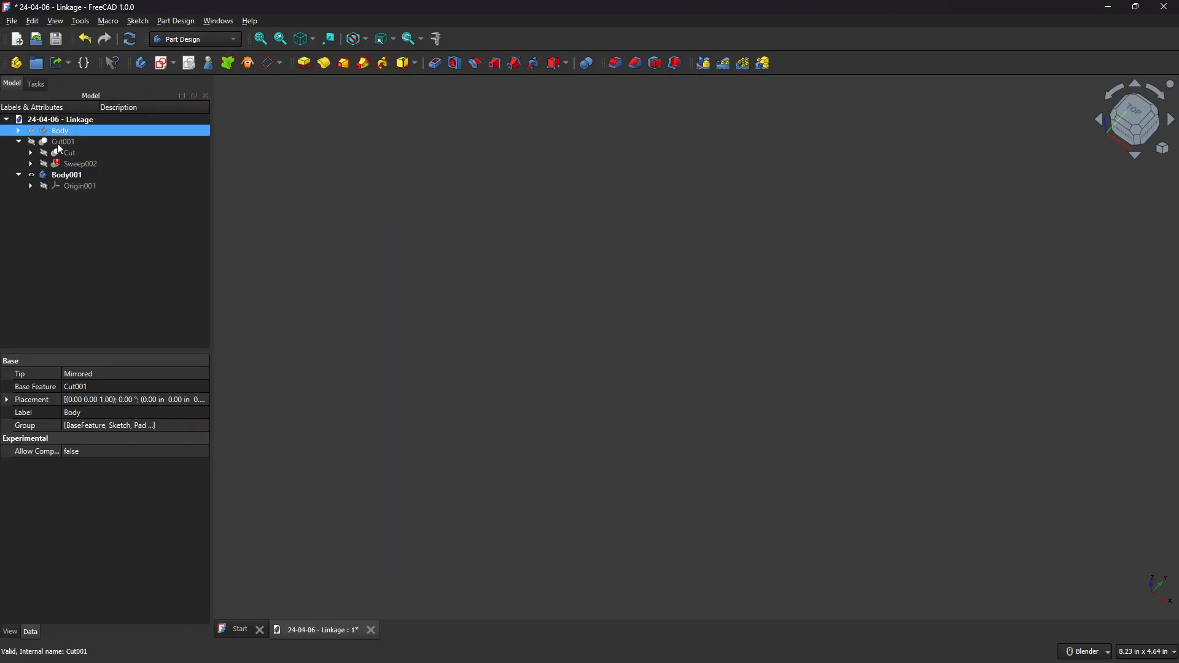
Create a new sketch in the new body on the XY plane.
click(160, 65)
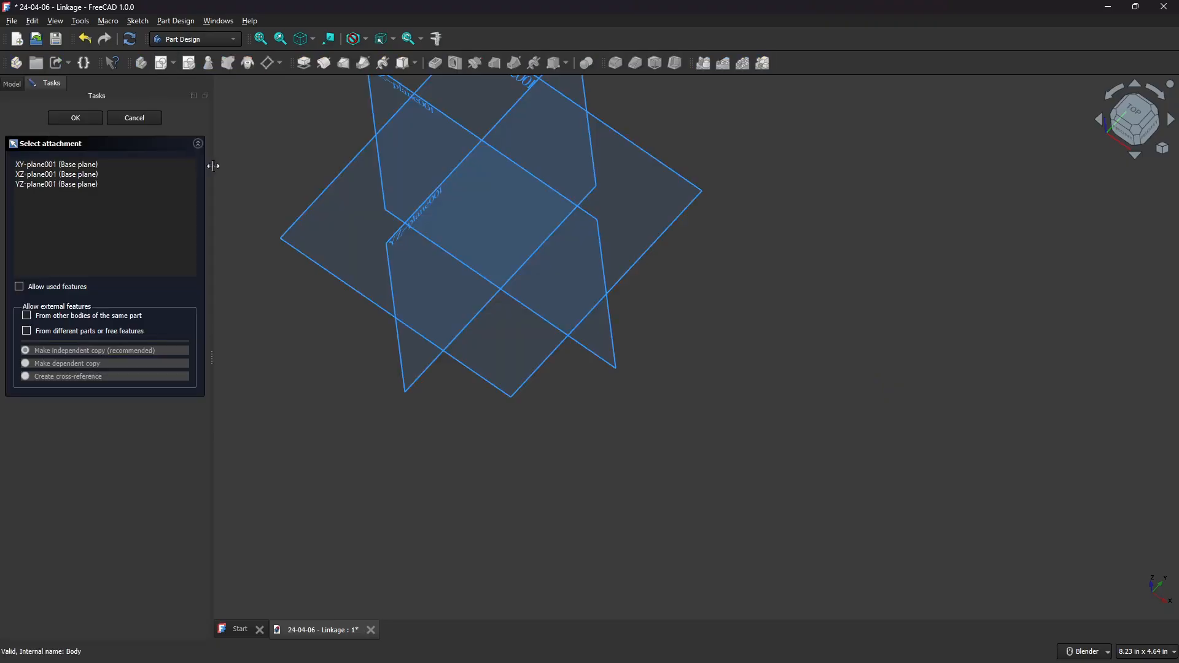
click(320, 204)
mouse_move(481, 269)
shift+middle_down()
mouse_move(626, 387)
mouse_move(737, 428)
shift+middle_up()
click(1148, 652)
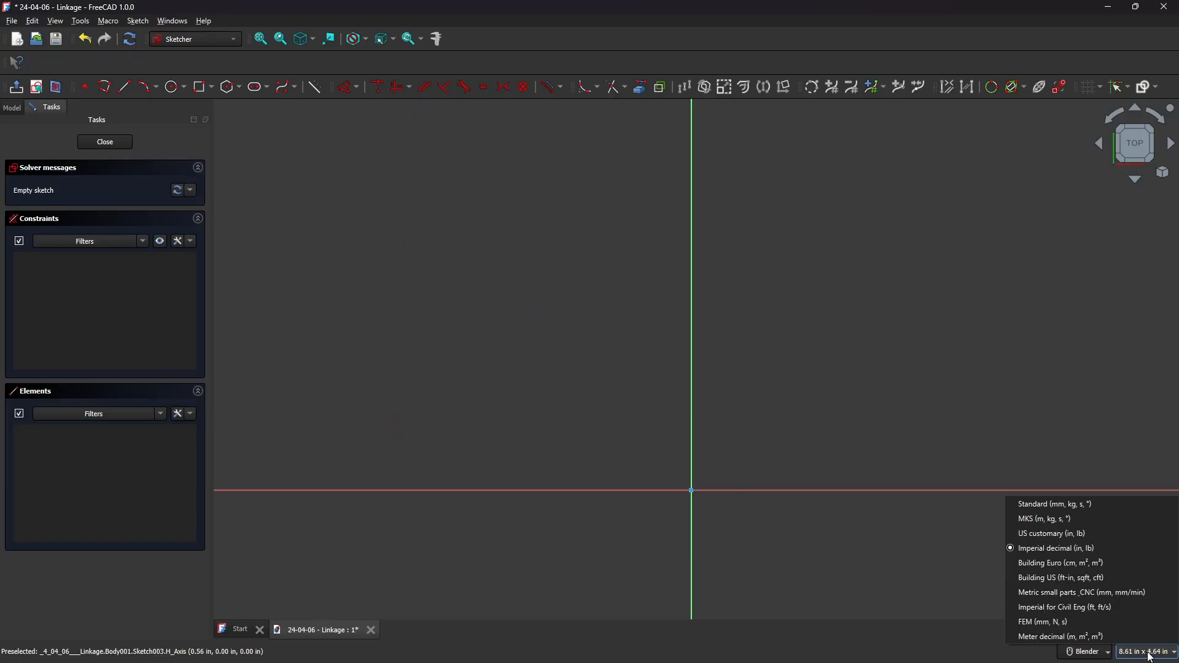
click(761, 345)
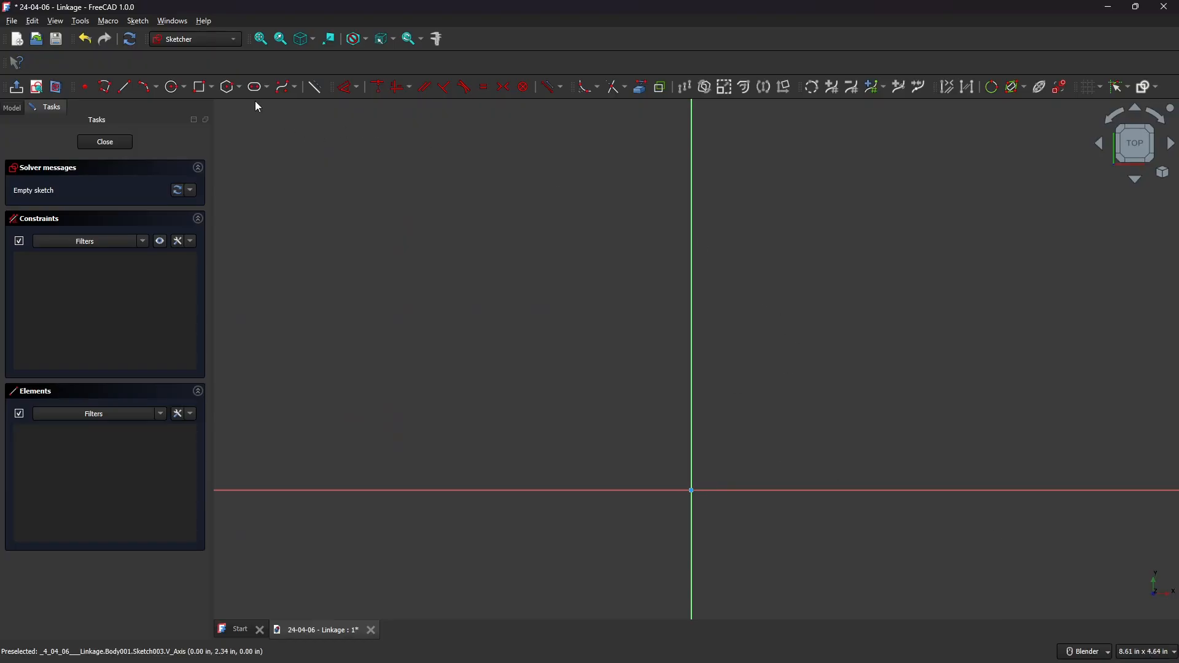
Draw a horizontal slot from the origin, 3.25 in long at 0°, with an end radius of 1.75/2 in.
shift+middle_drag(802, 345, 589, 285)
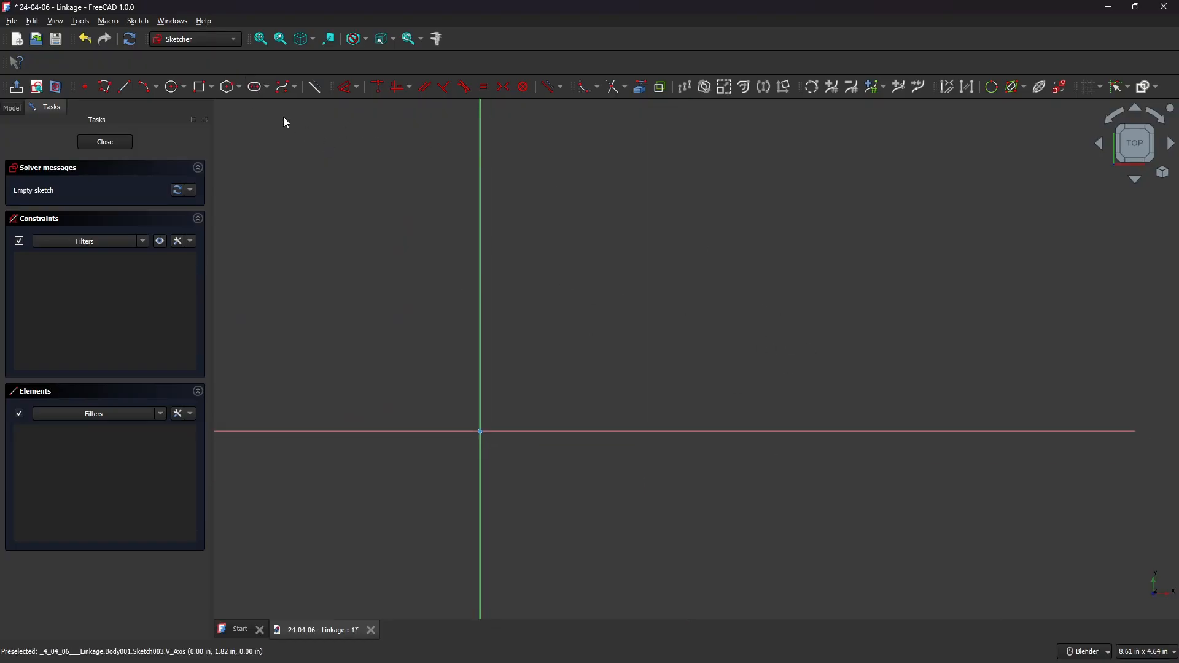
click(256, 88)
click(482, 433)
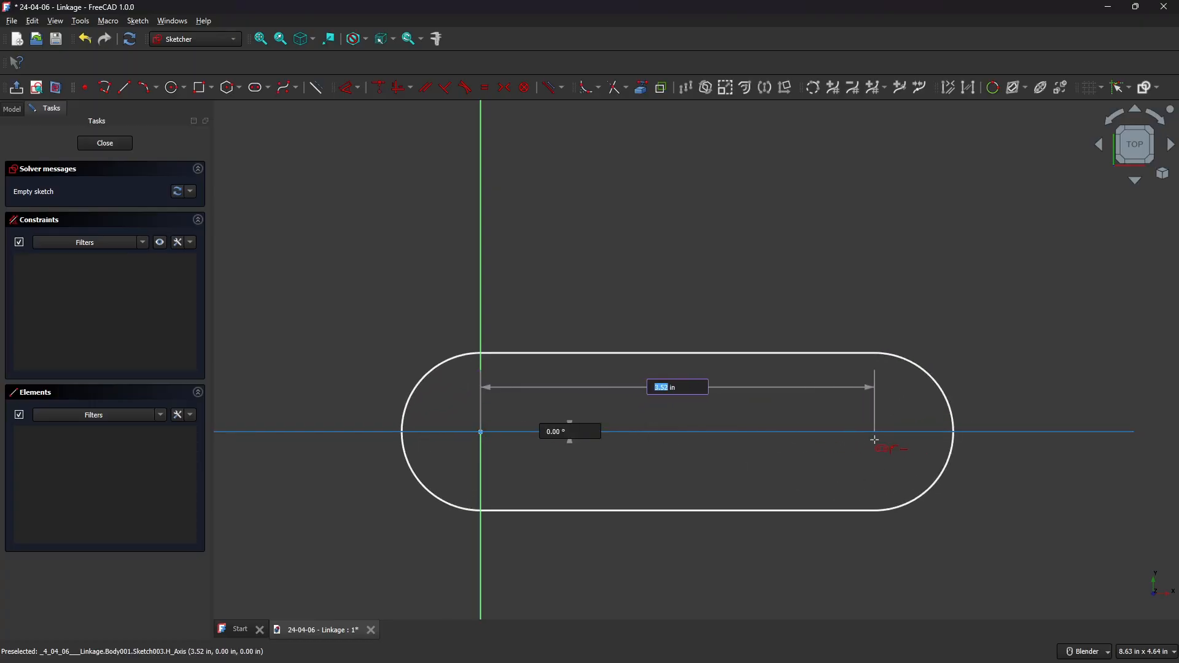
text(3.2)
key(Tab)
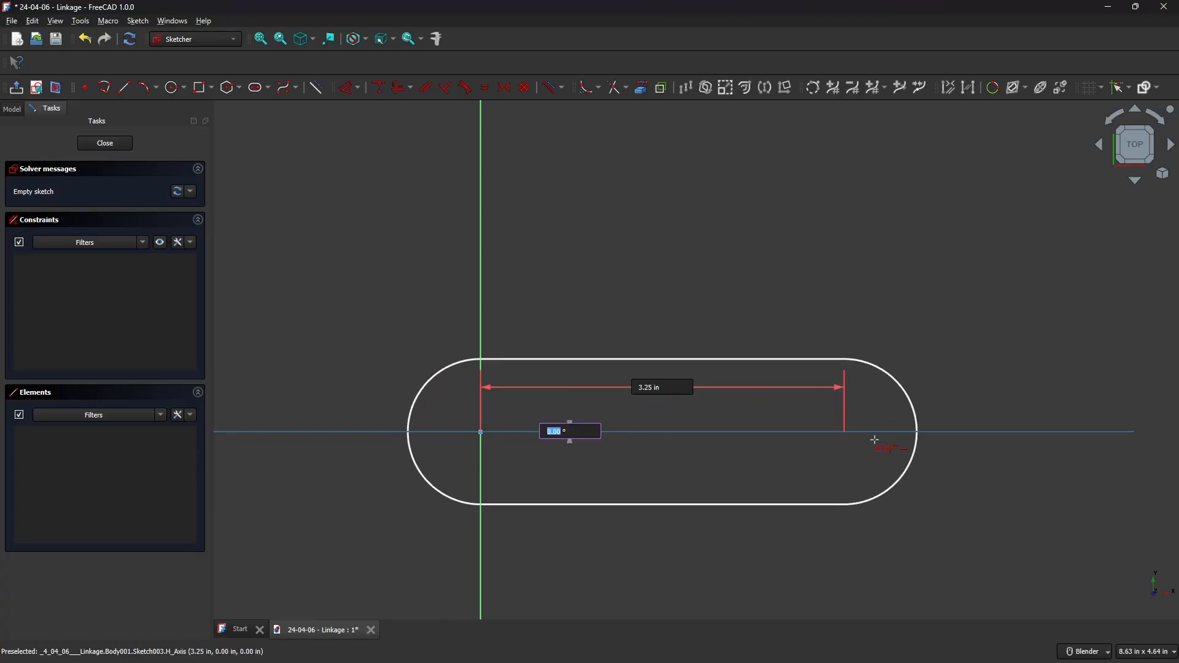
key(Tab)
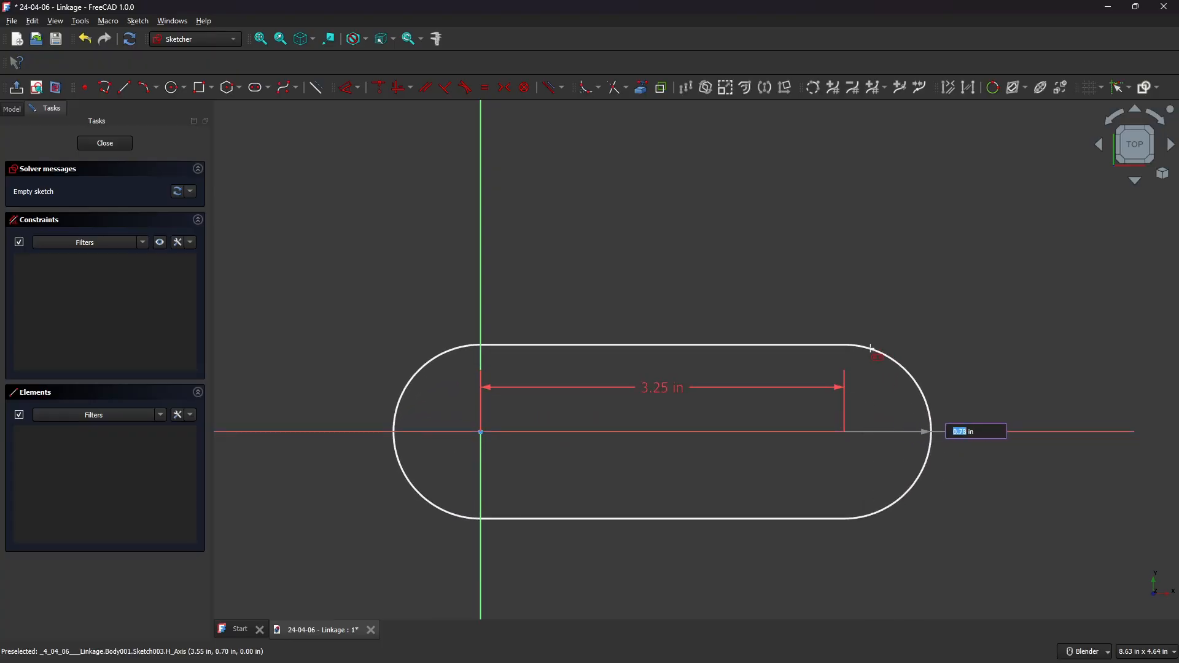
text(7)
text(1.)
text(75/2)
key(Return)
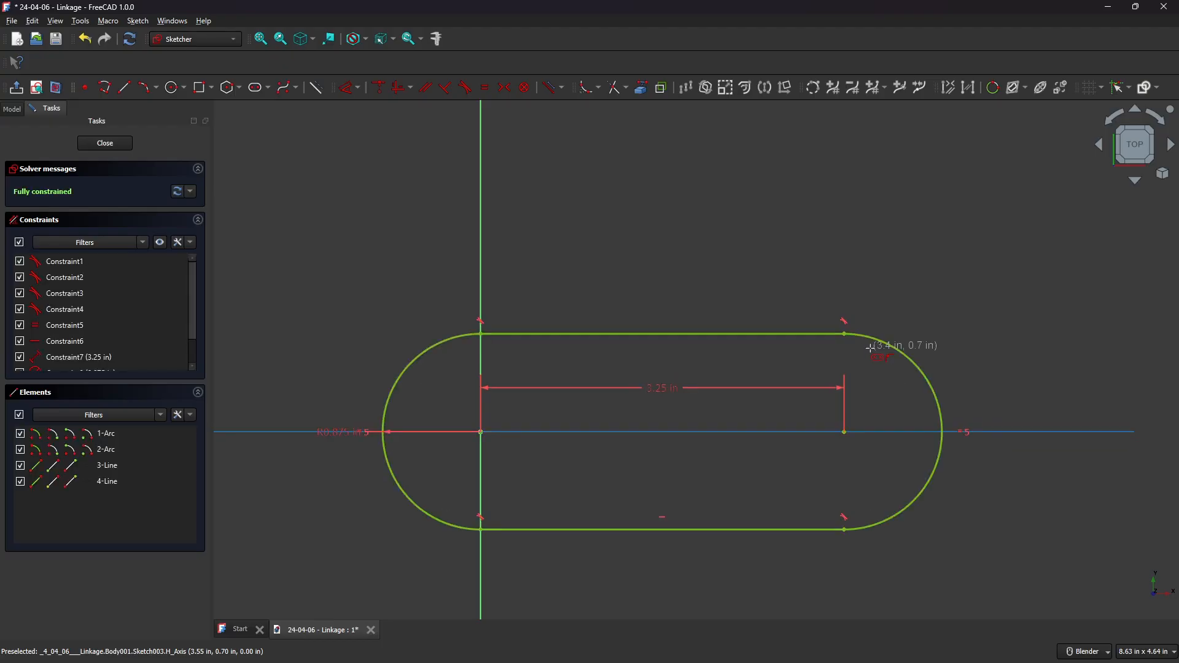
Draw an inner slot from the right arc centre, 1.125 in long pointing back toward the origin, with a 0.5 in radius.
click(846, 433)
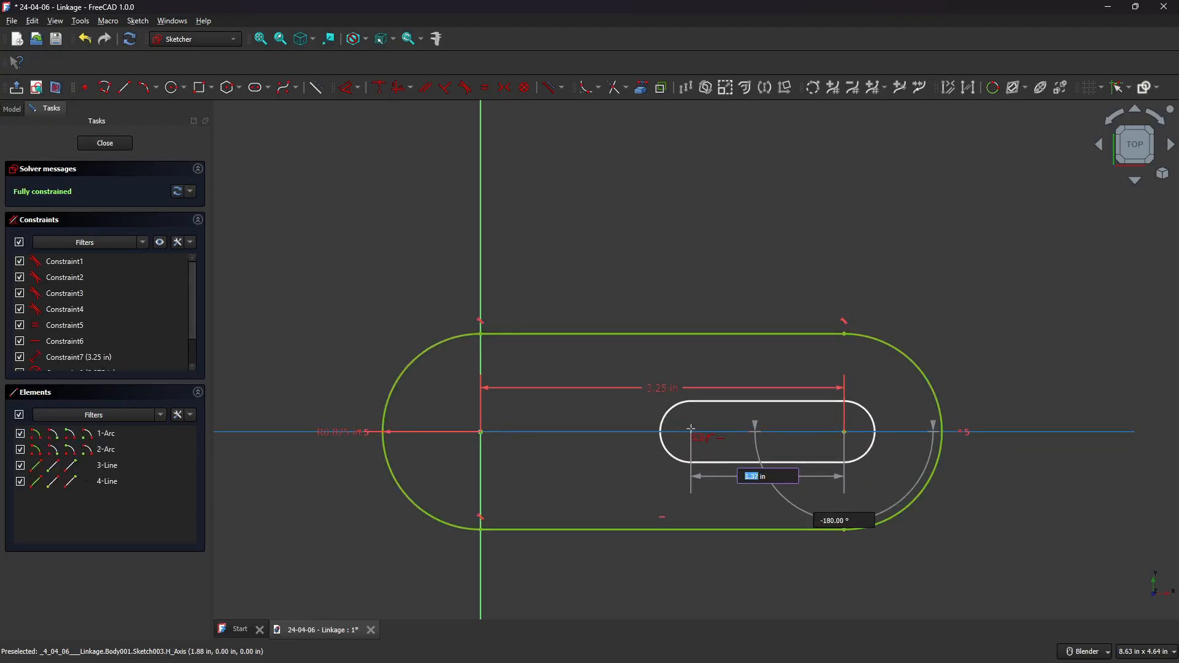
text(1.125)
key(Tab)
key(Tab)
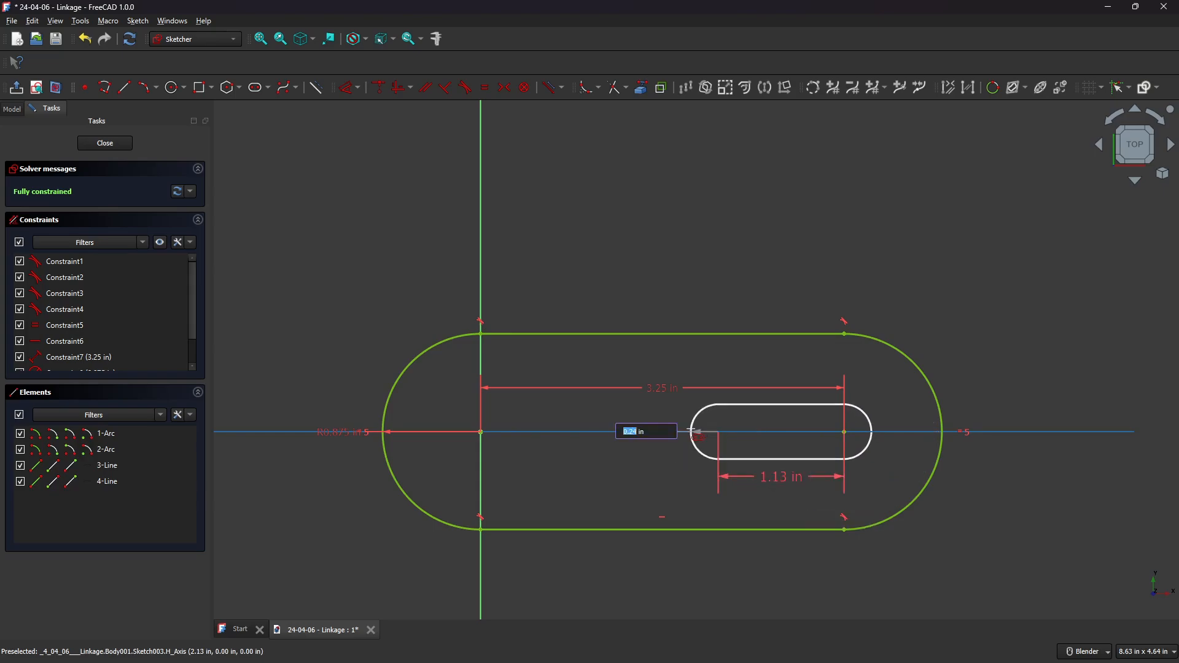
text(.)
key(Return)
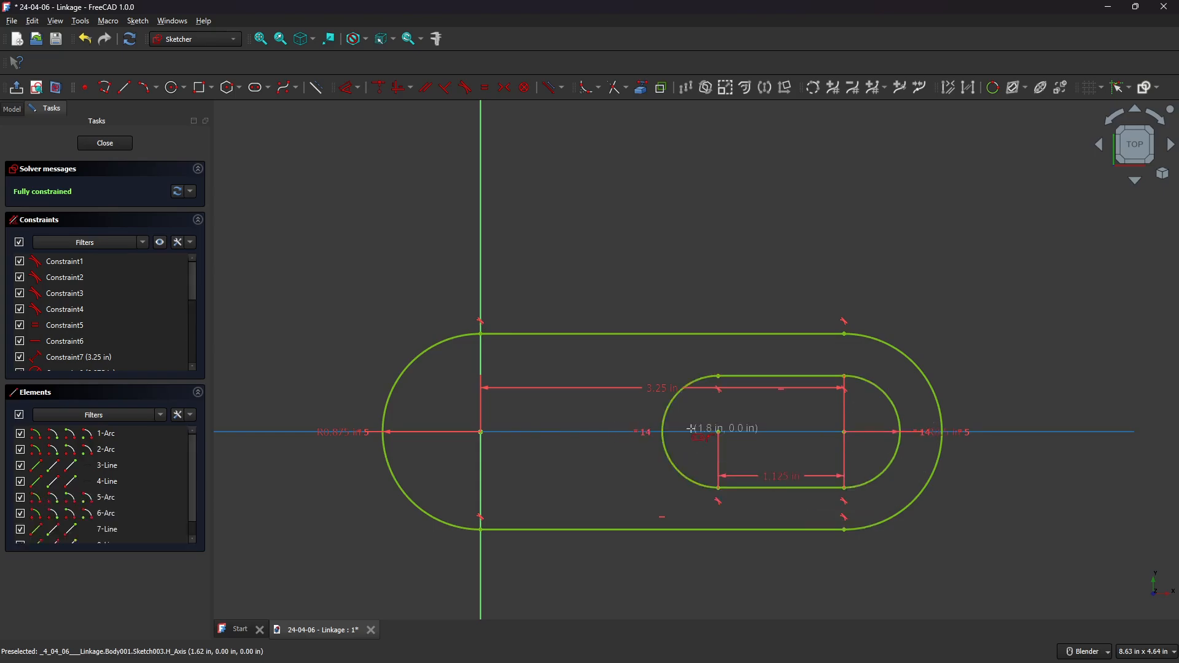
Draw a 1 in circle centred on the origin.
click(180, 92)
click(480, 431)
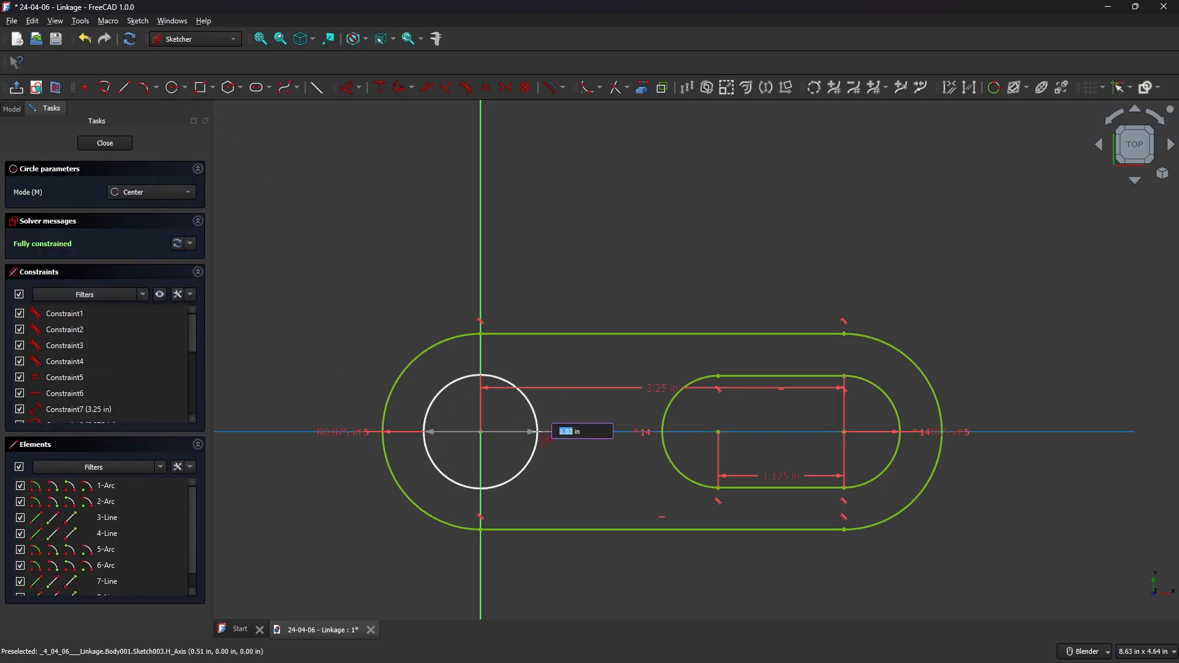
text(1)
key(Return)
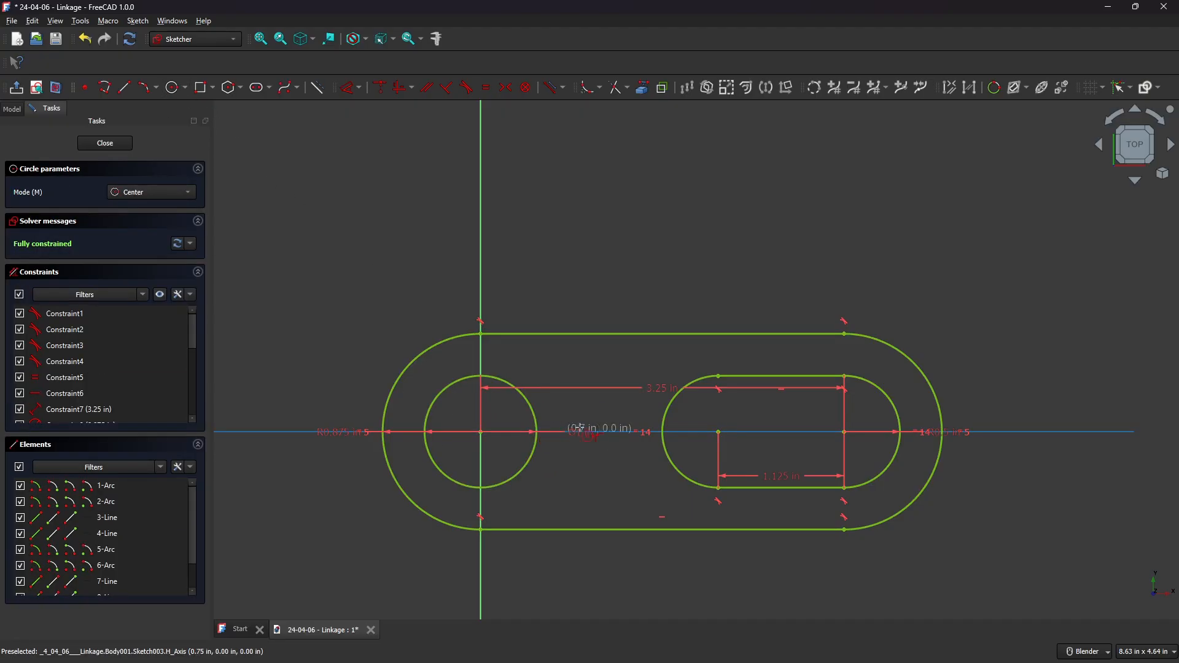
Draw a three-point arc right of the origin, running from the outer slot's top edge to its bottom edge.
scroll(556, 388, up, 1)
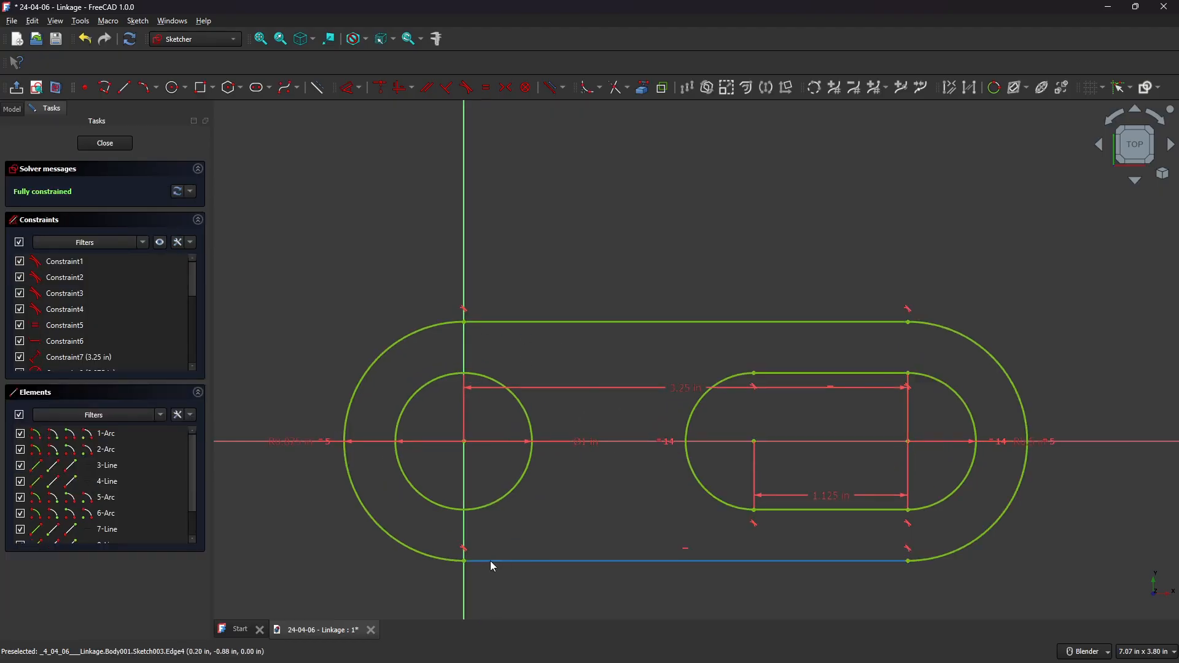
click(156, 88)
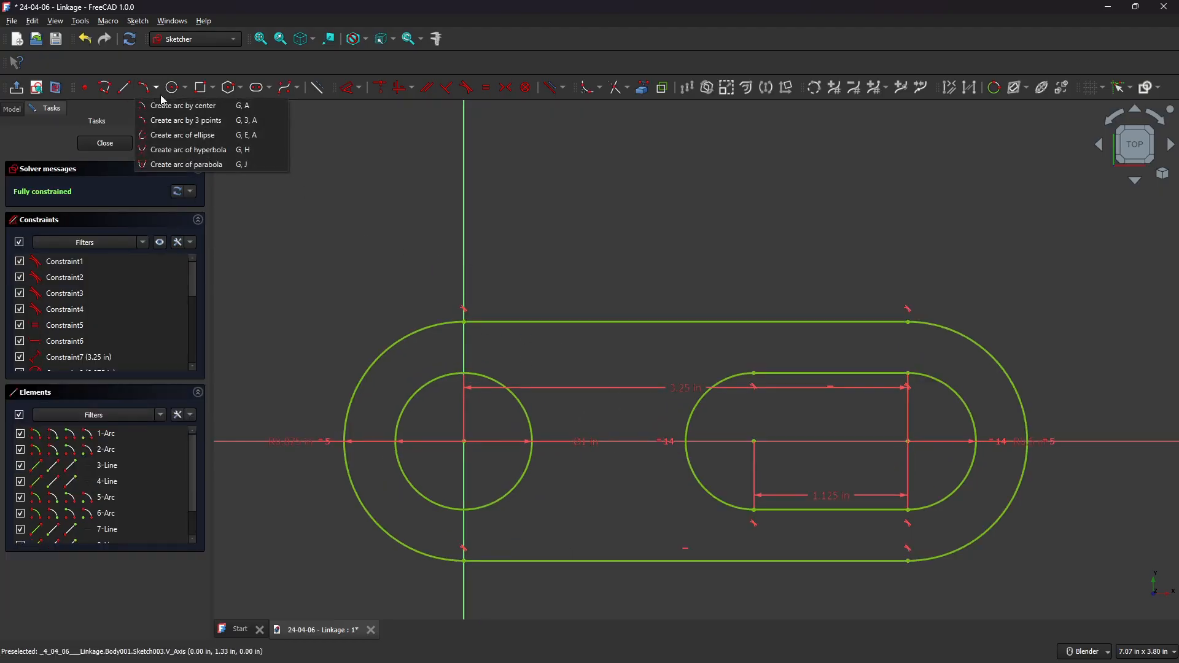
click(175, 122)
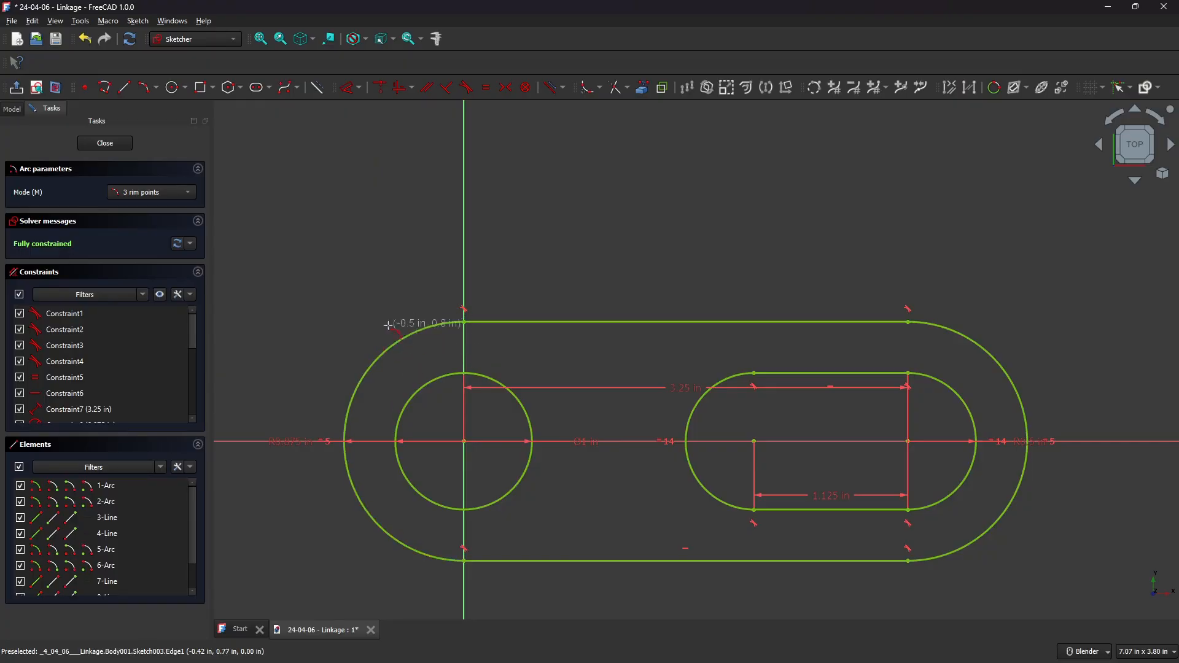
click(464, 340)
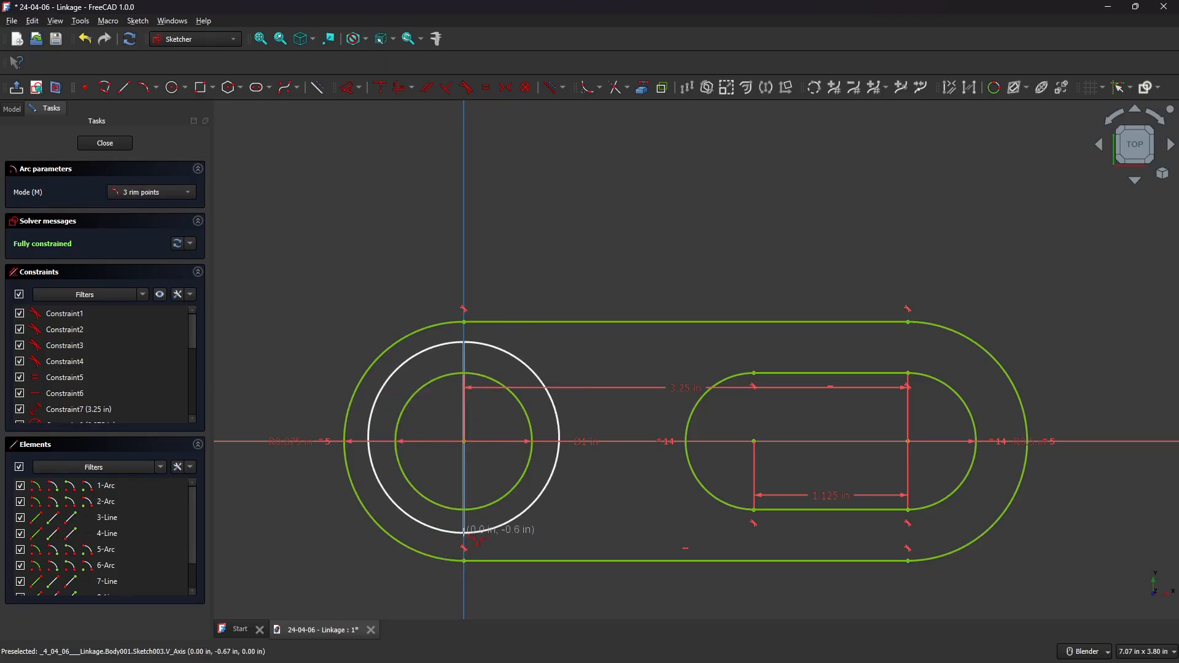
click(463, 537)
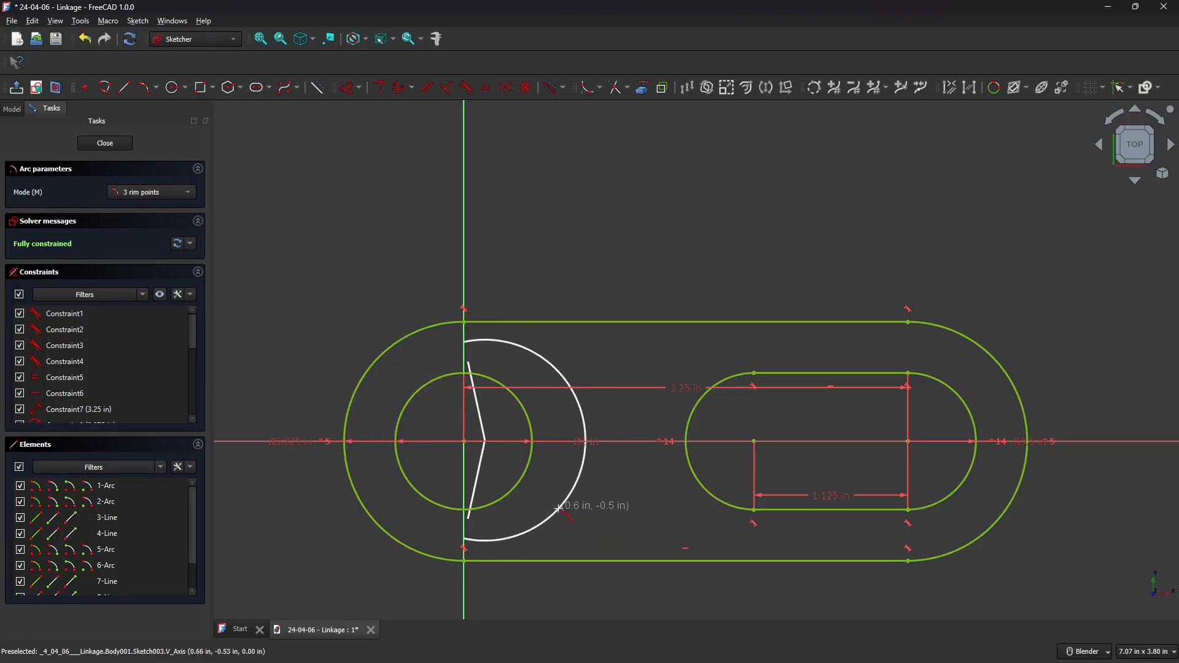
click(553, 508)
key(Escape)
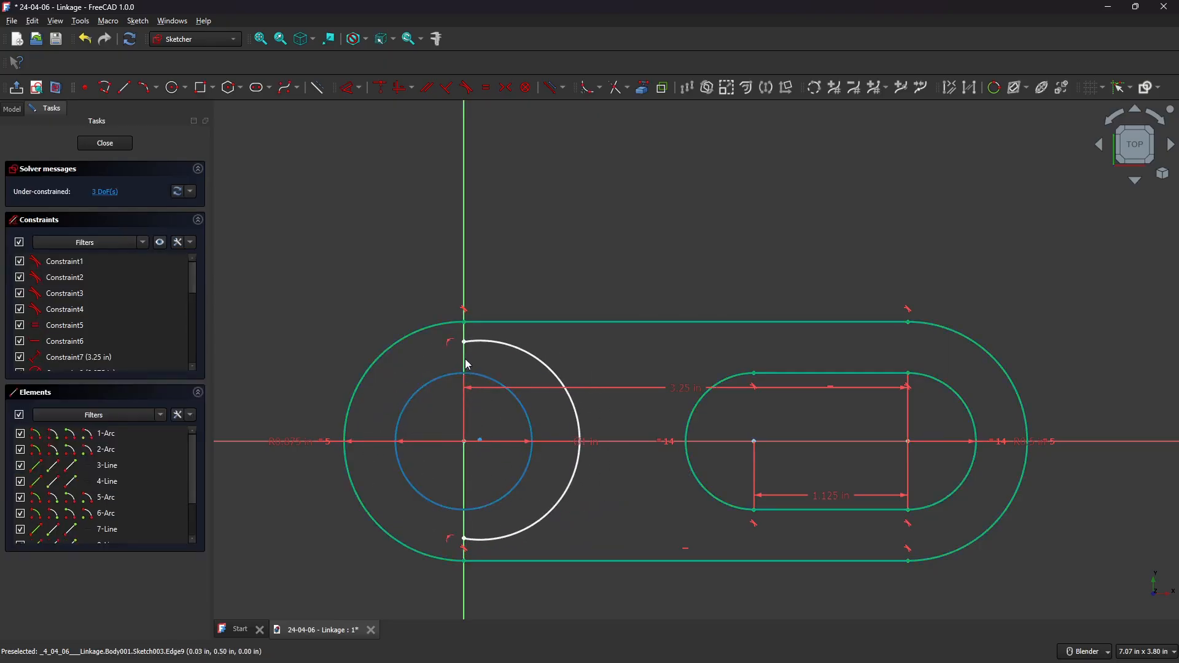
Make the arc's endpoints coincident with the outer slot's top and bottom line ends and its centre coincident with the origin, then close the sketch.
click(464, 323)
key(c)
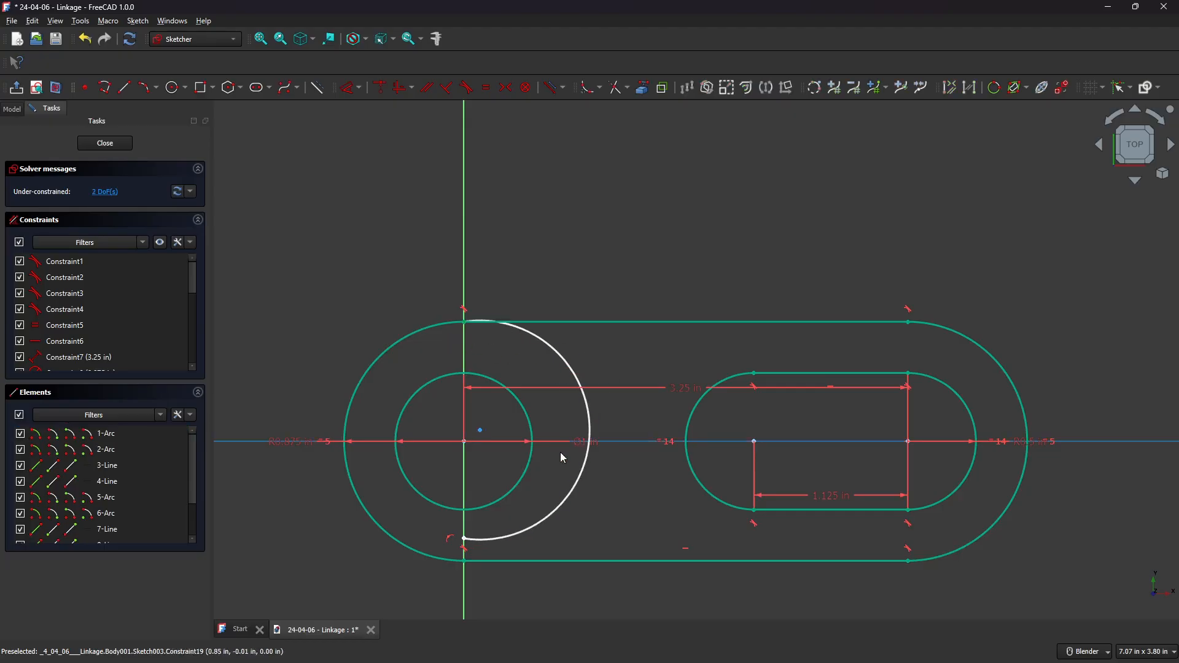
click(465, 543)
key(c)
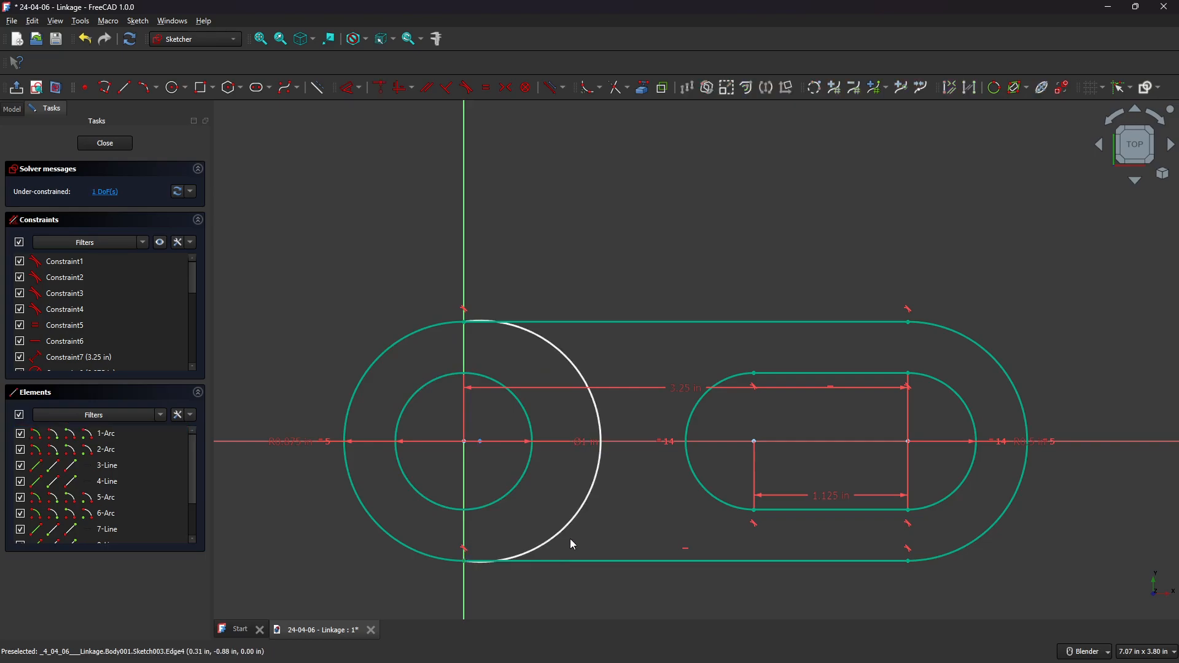
click(468, 443)
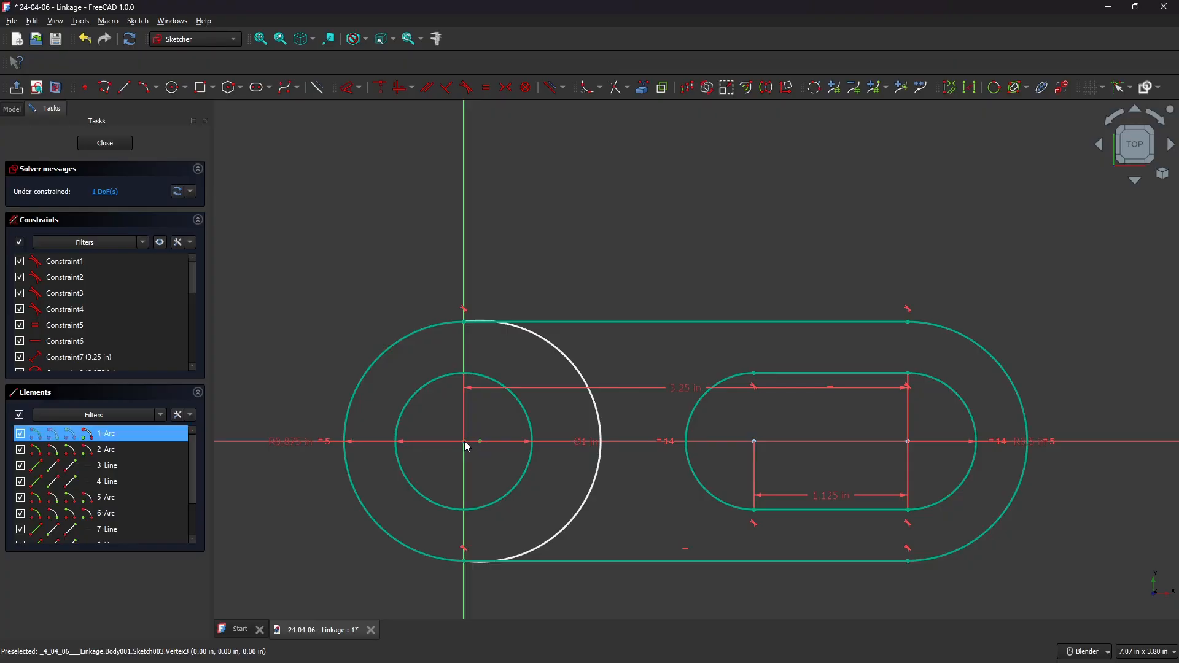
key(c)
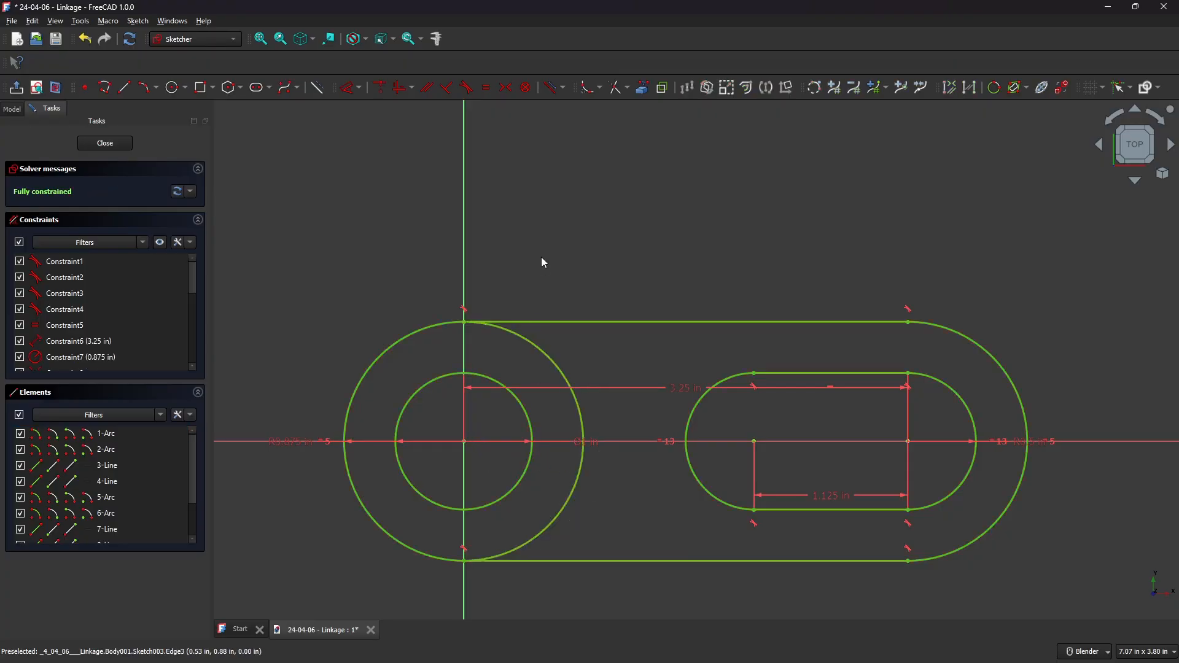
click(105, 143)
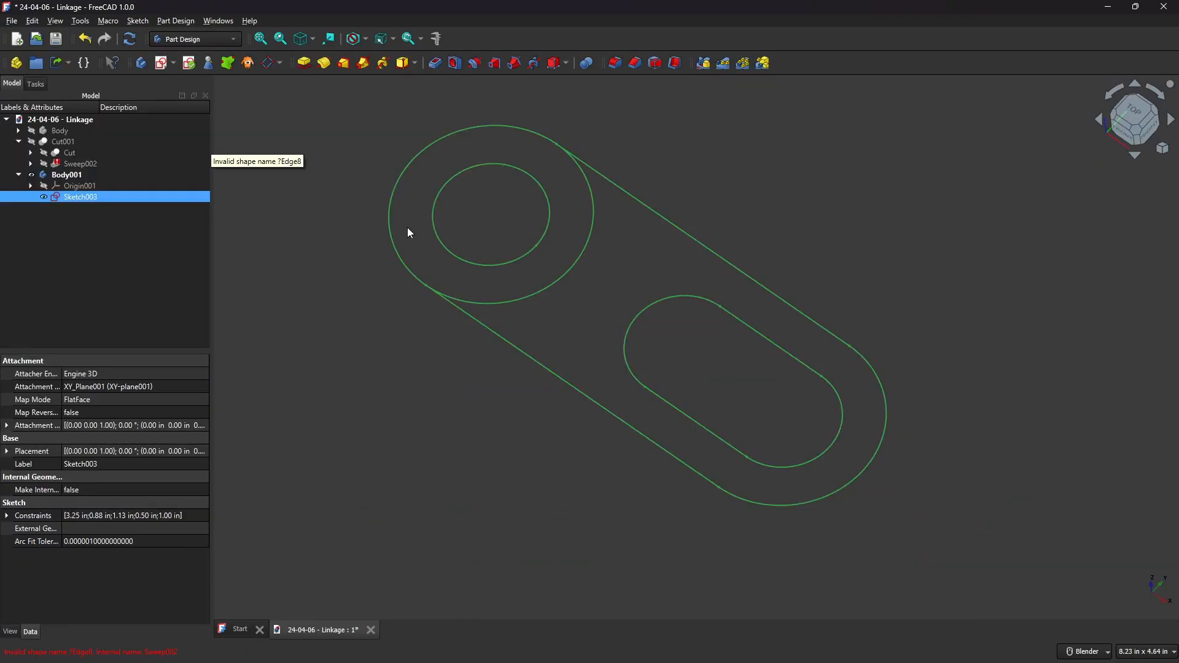
Select the four outer outline edges of the sketch and pad them 1 in in the reversed direction.
click(604, 159)
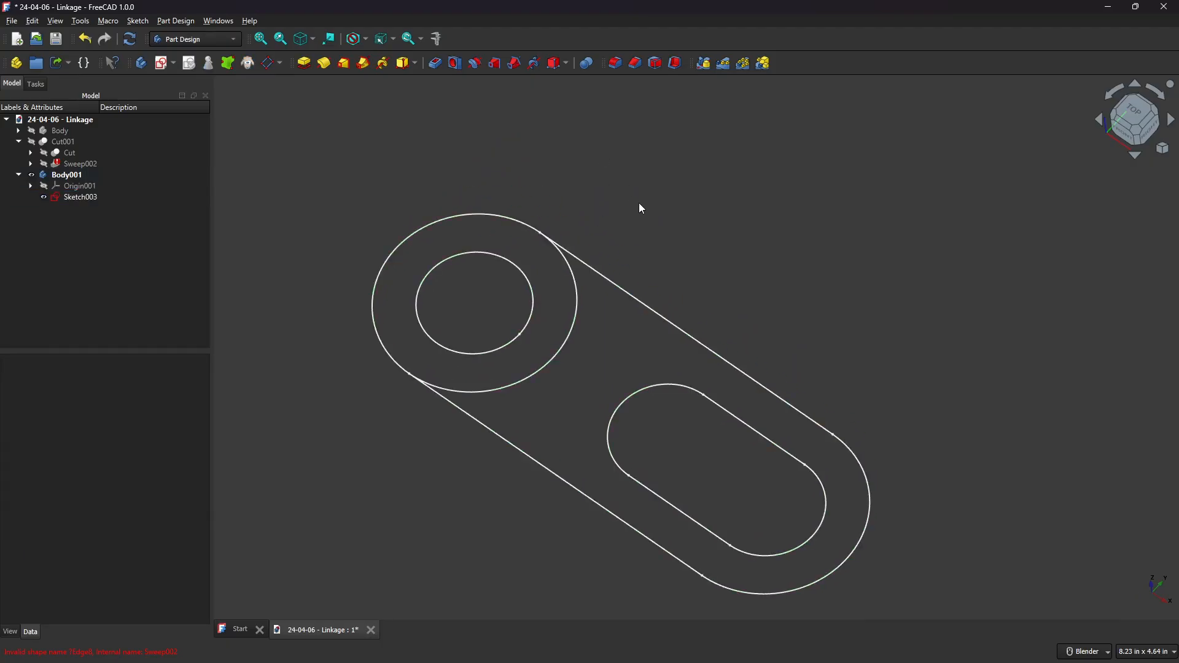
click(495, 216)
click(657, 302)
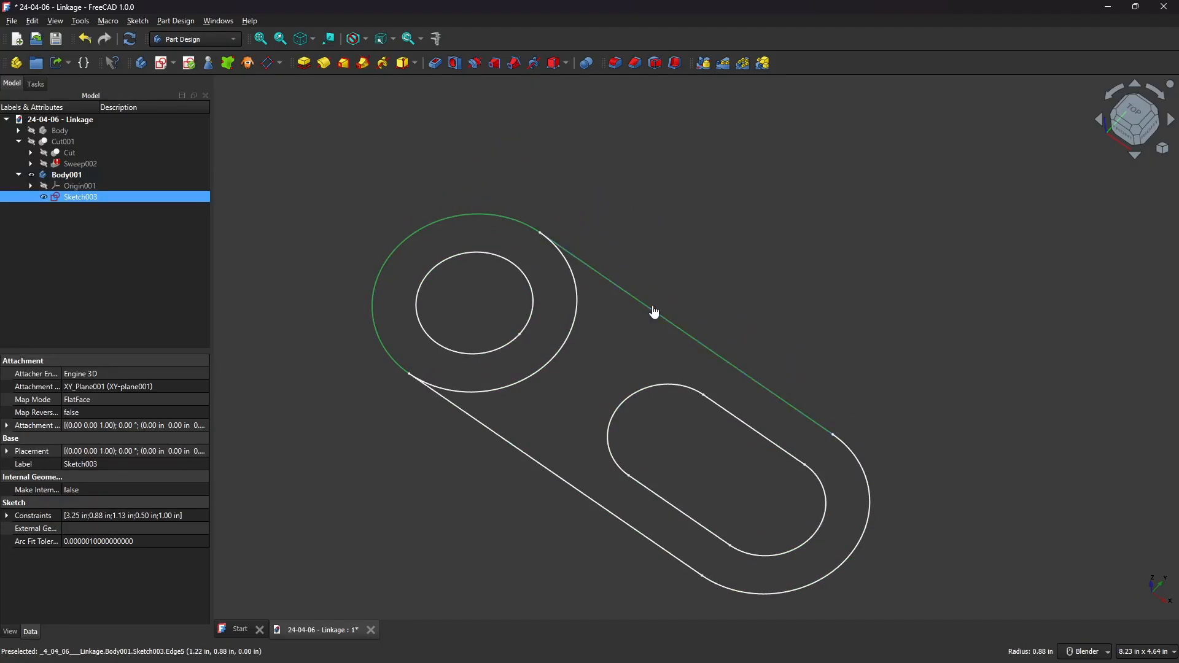
click(860, 468)
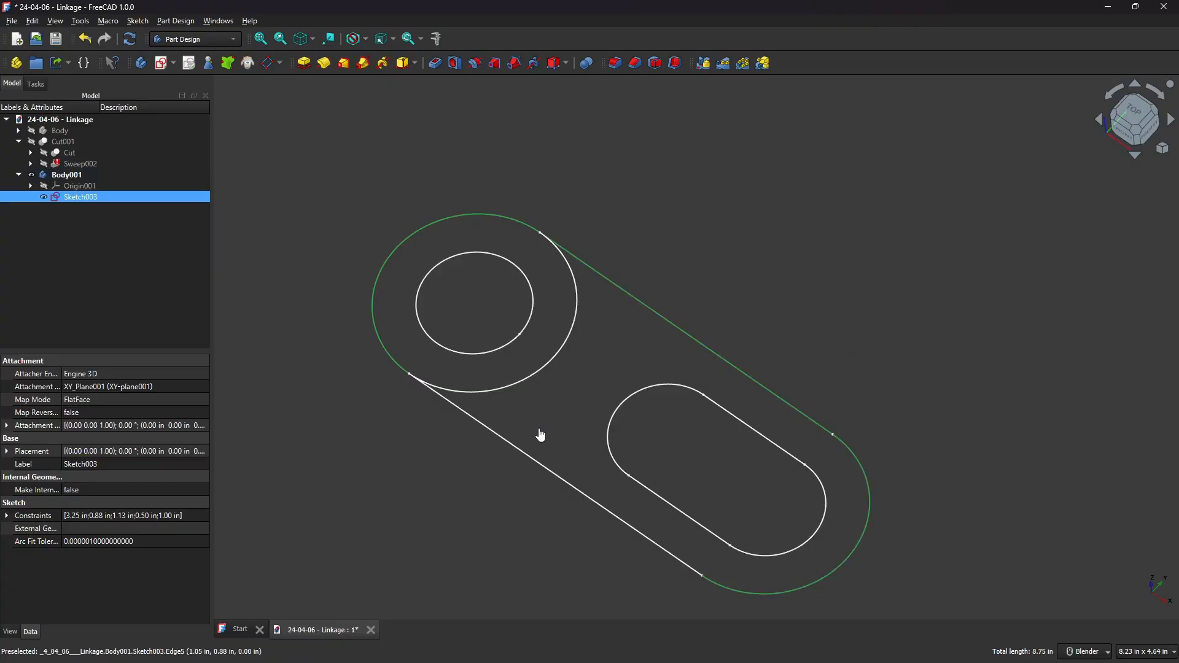
click(526, 453)
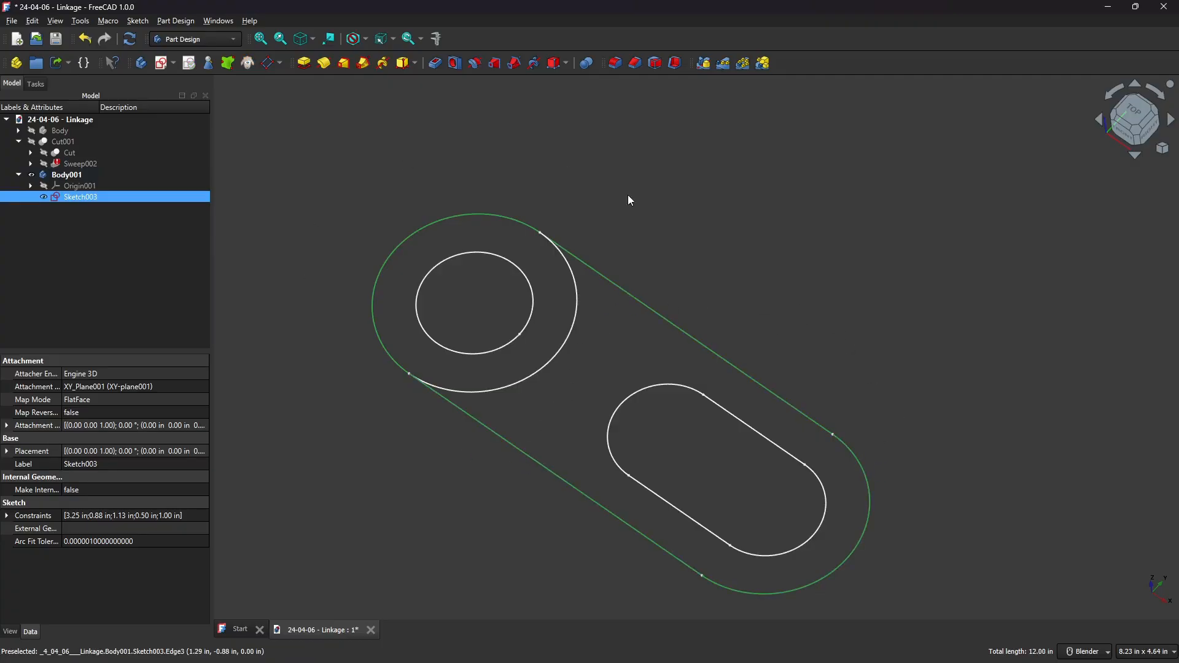
click(304, 64)
text(1)
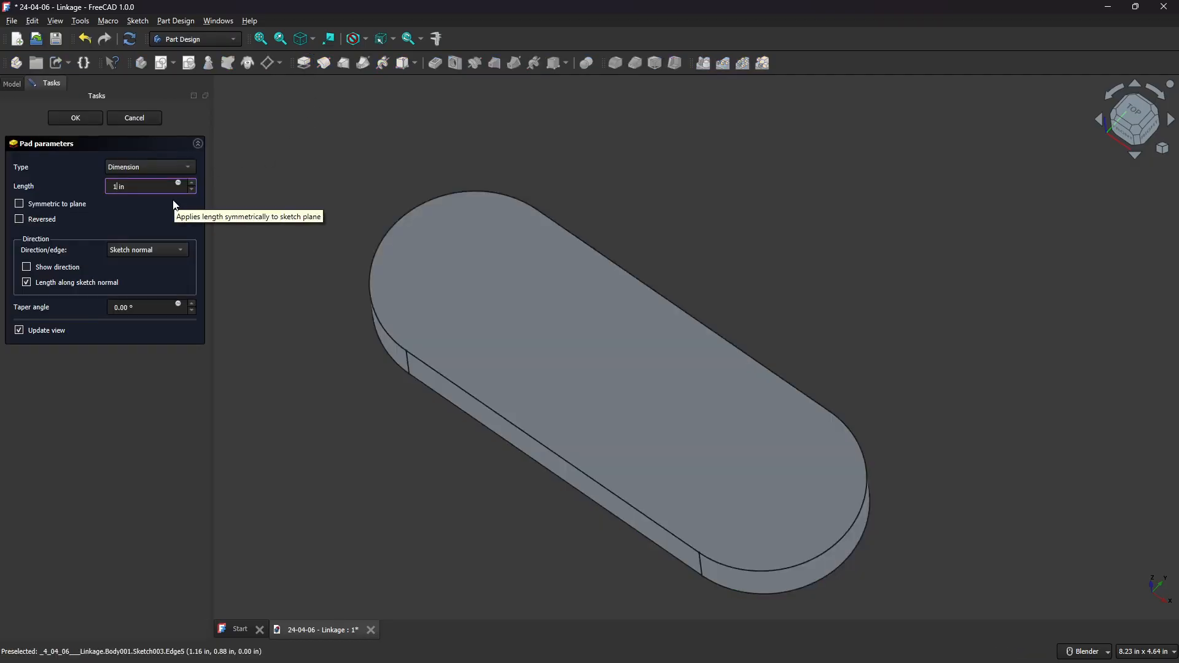
key(Tab)
click(37, 219)
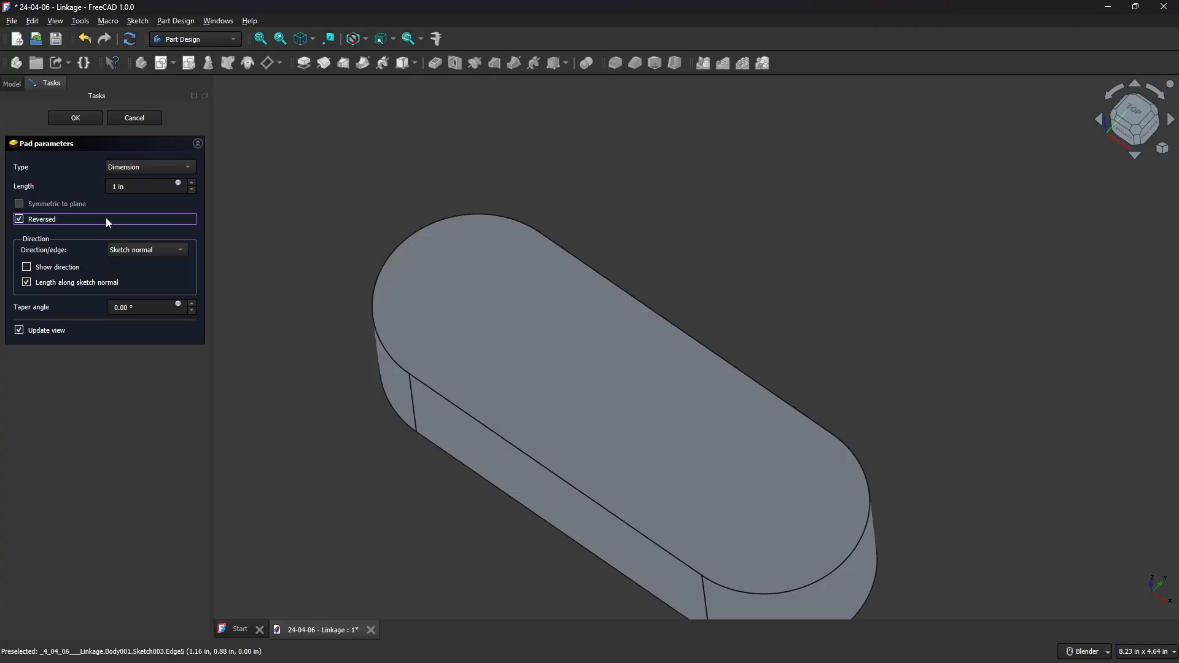
click(75, 117)
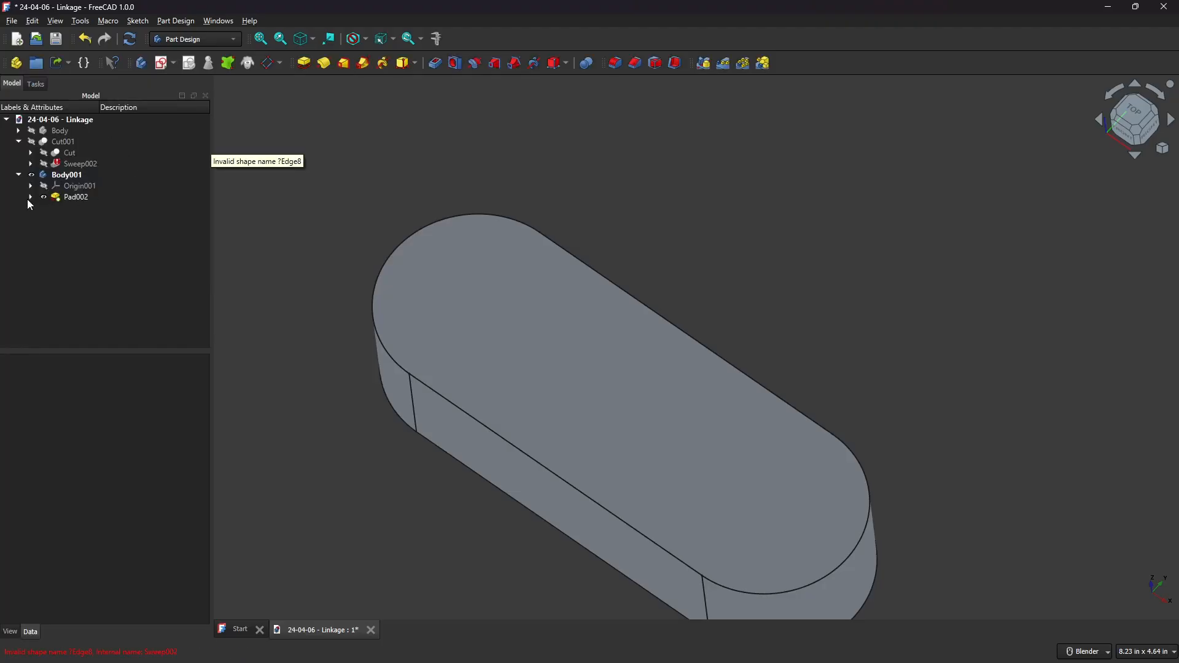
Select the hub circles of the body's sketch and pad them 0.375 in.
click(31, 197)
click(57, 208)
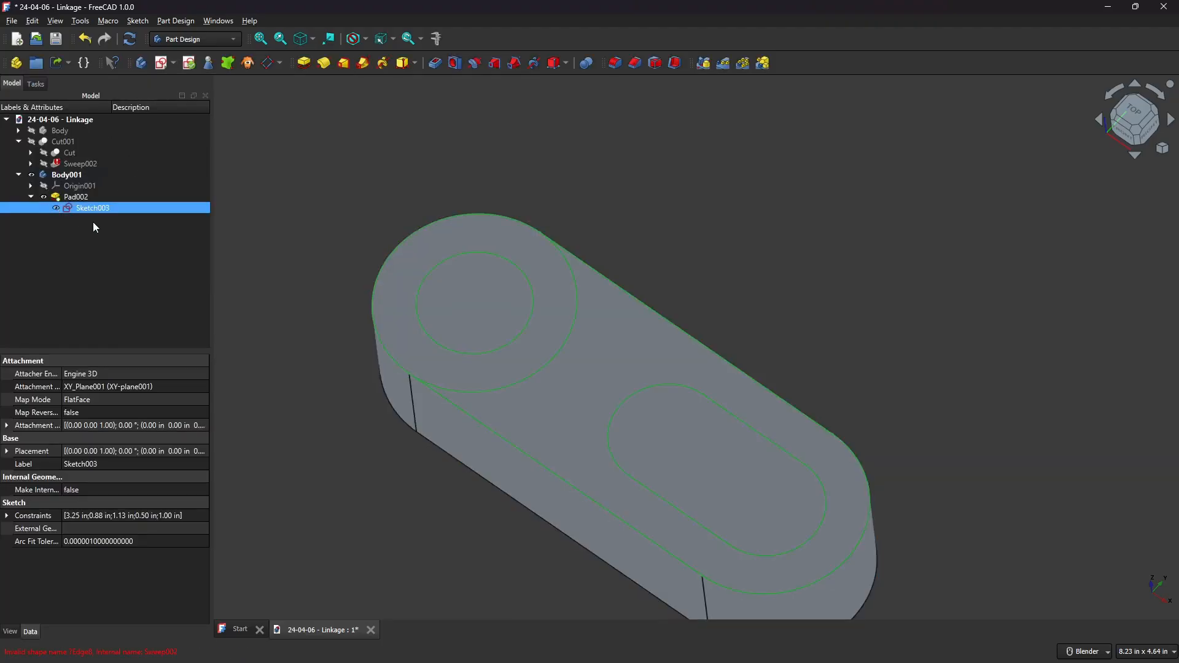
click(660, 155)
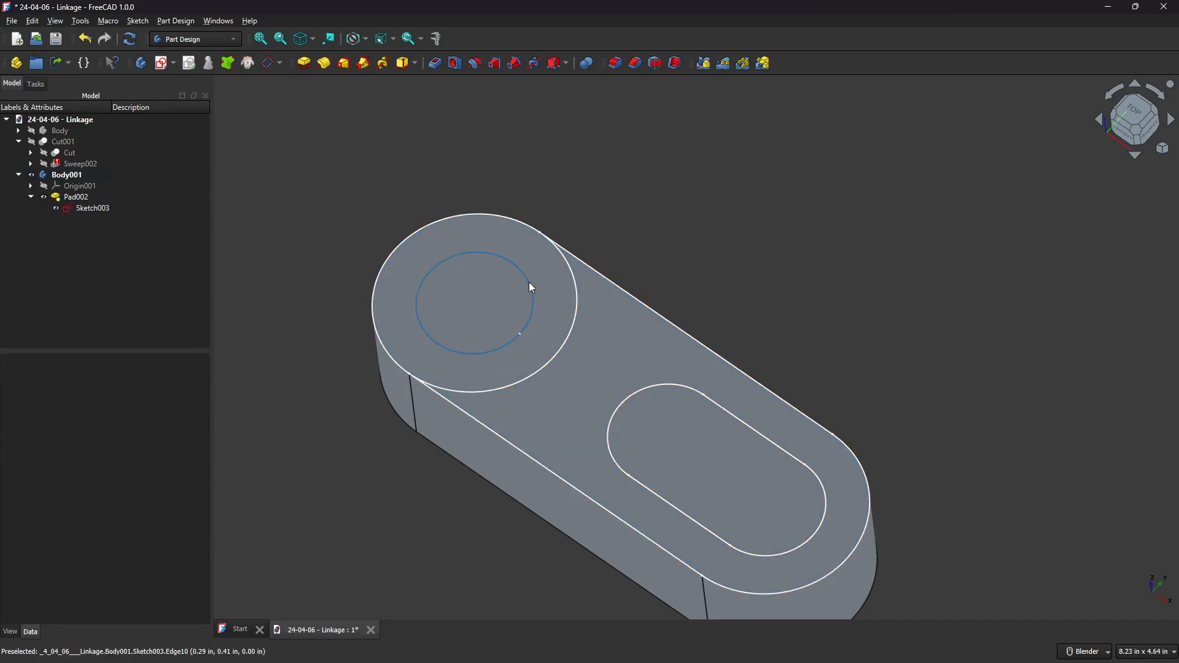
click(529, 282)
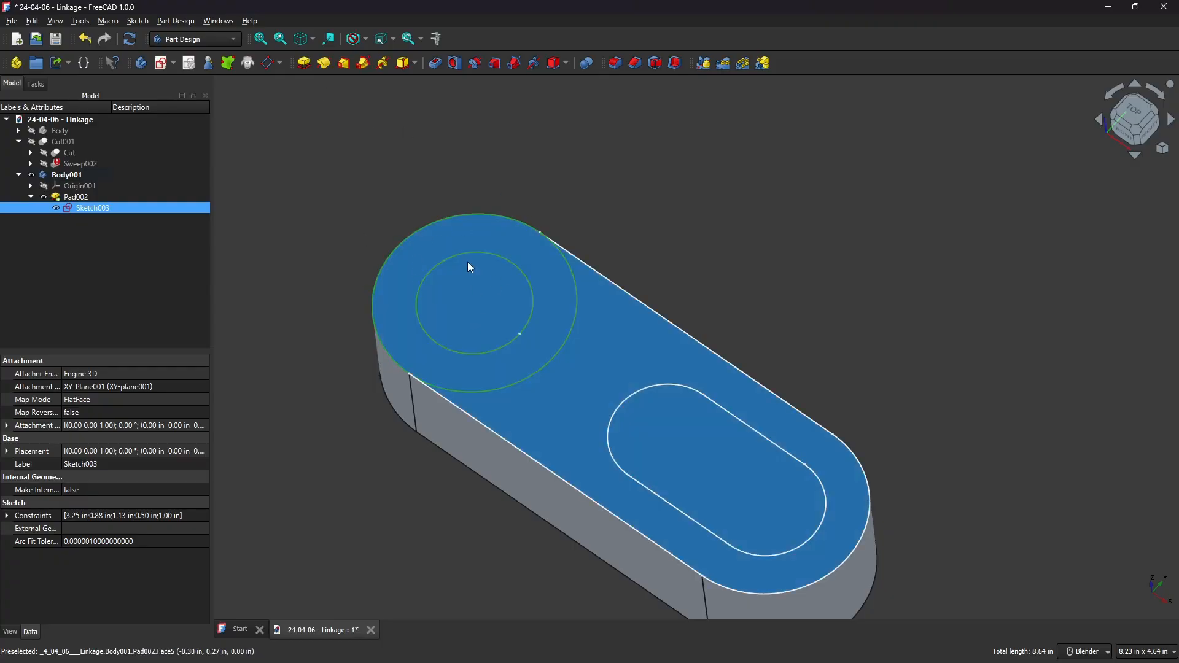
click(303, 64)
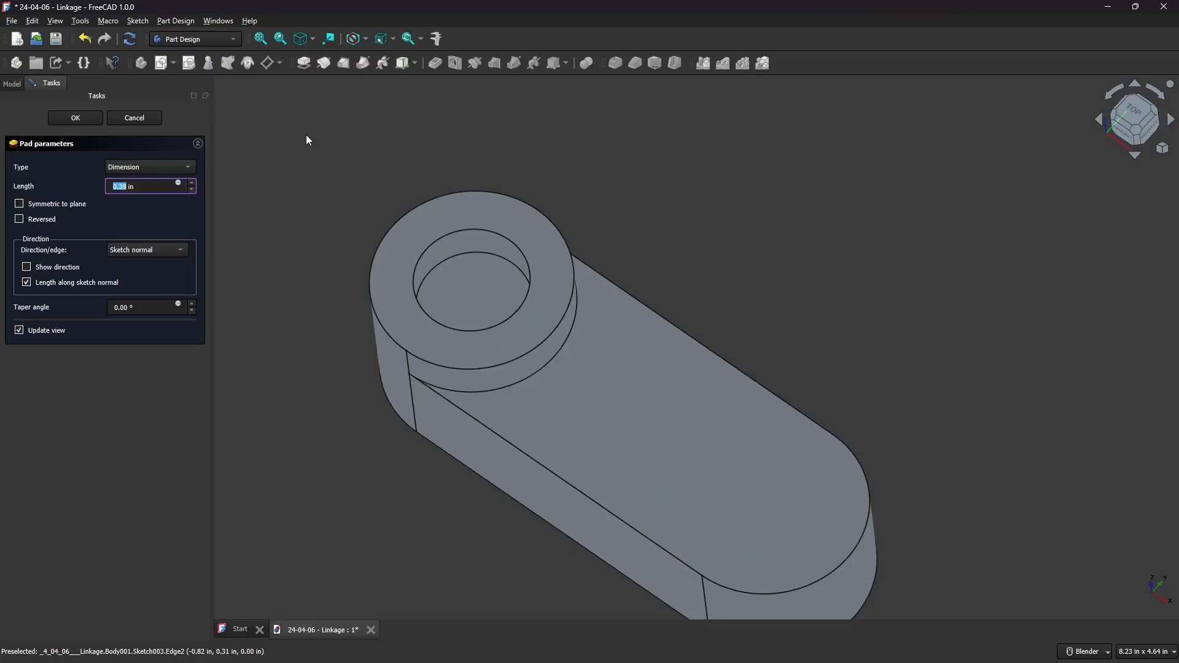
text(.375)
click(173, 211)
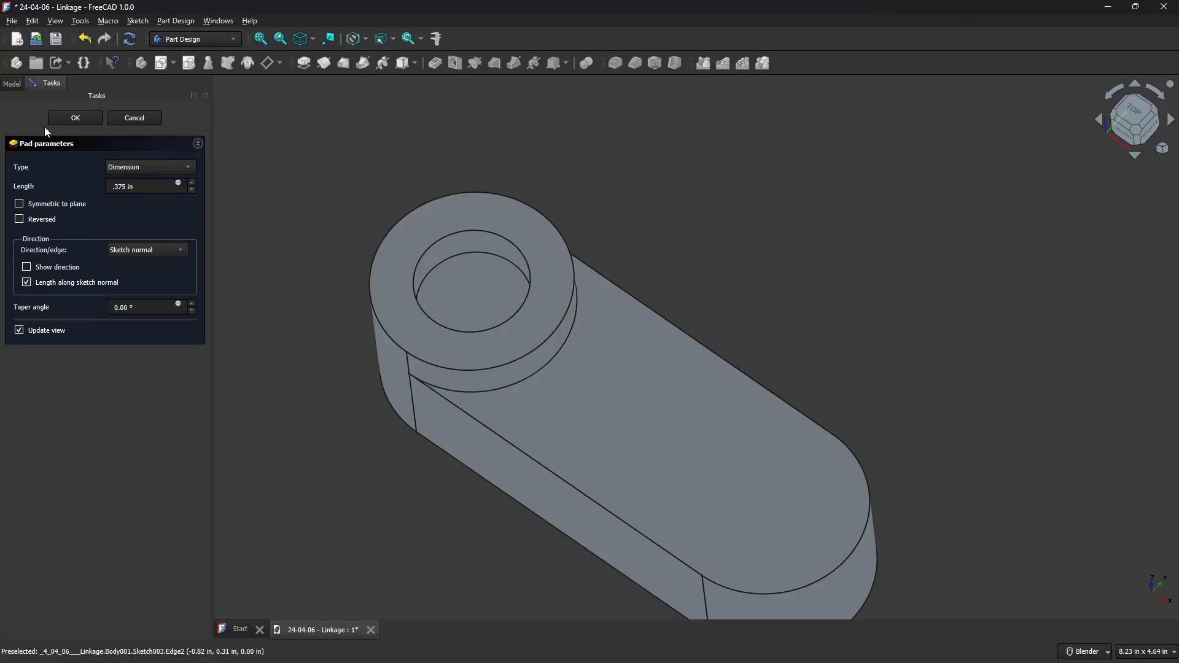
click(84, 119)
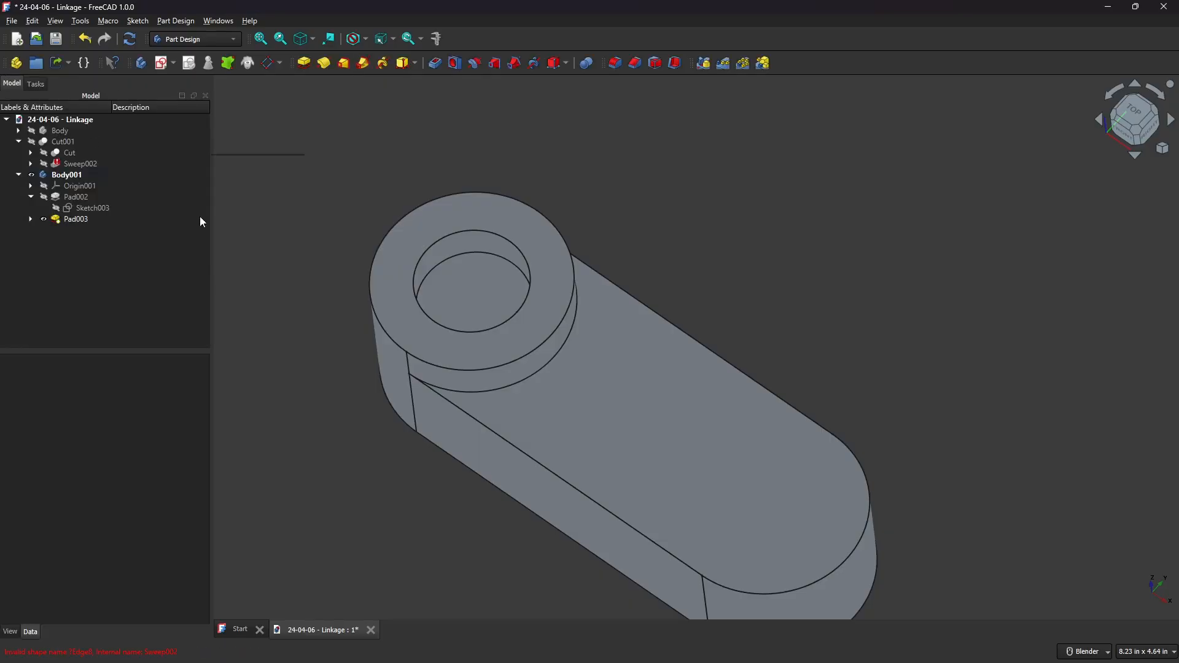
Select the inner slot and hole edges of the sketch and pocket them through all.
click(31, 220)
click(56, 230)
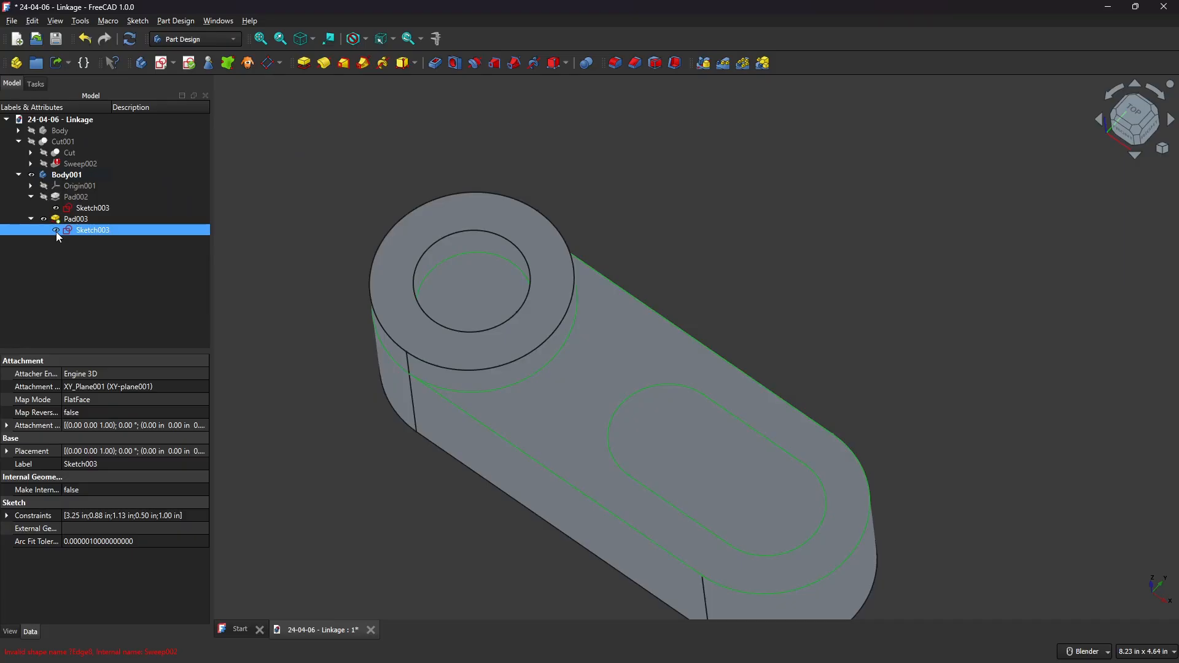
click(624, 198)
click(639, 387)
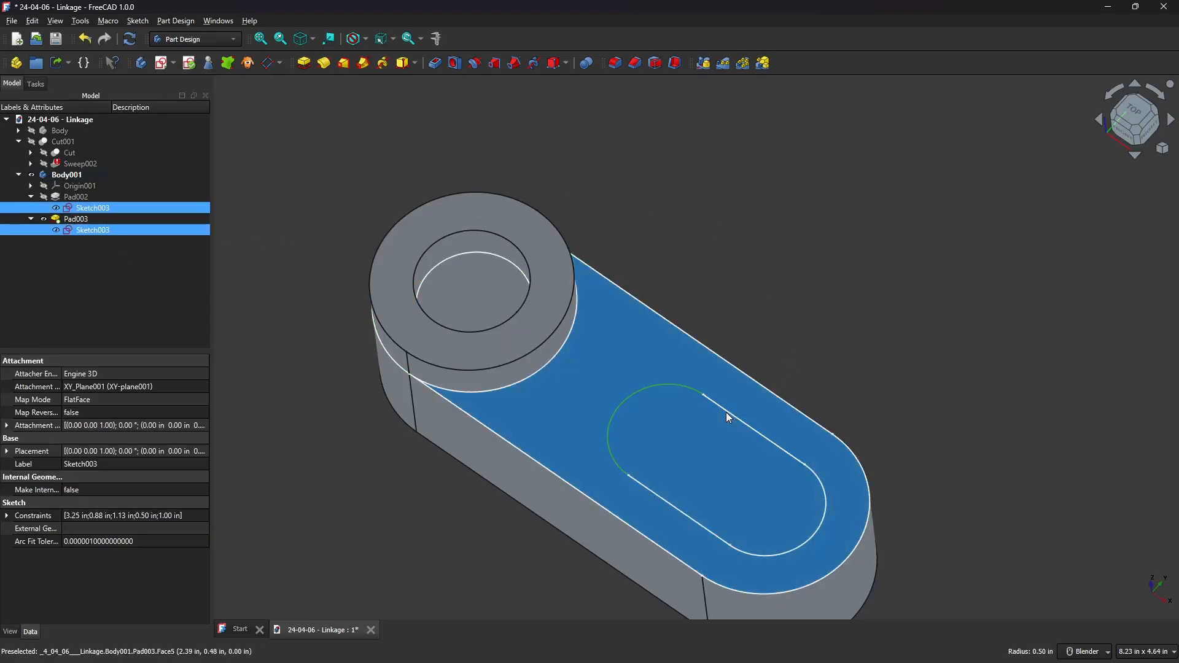
ctrl+click(735, 416)
ctrl+click(820, 486)
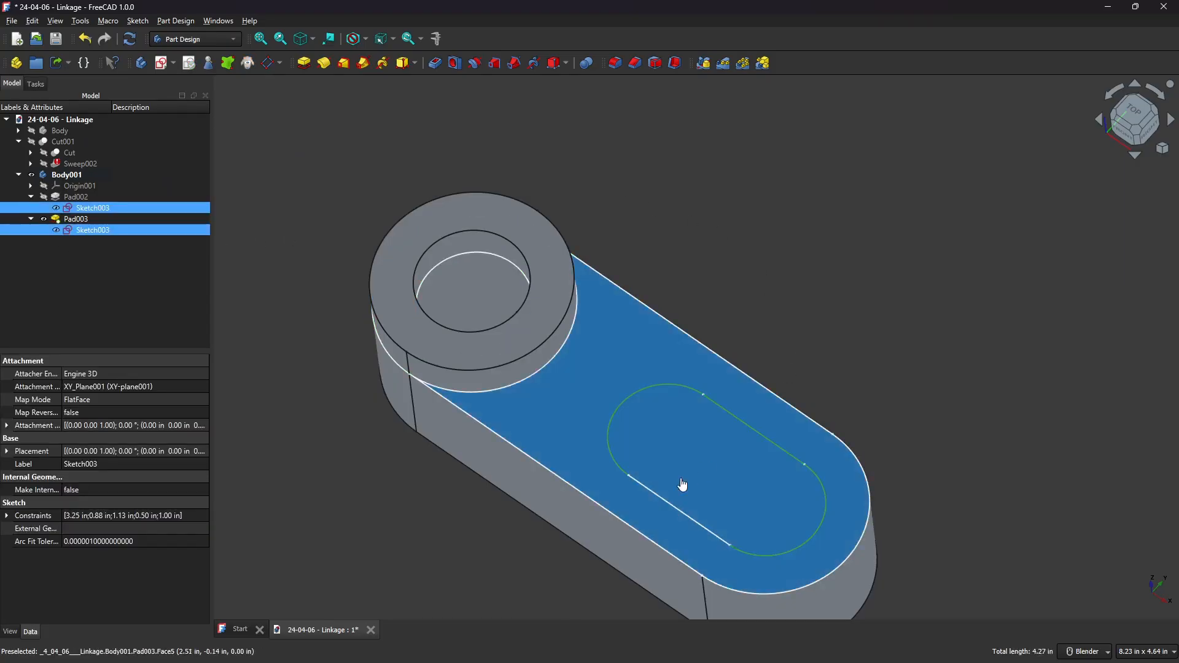
ctrl+click(671, 505)
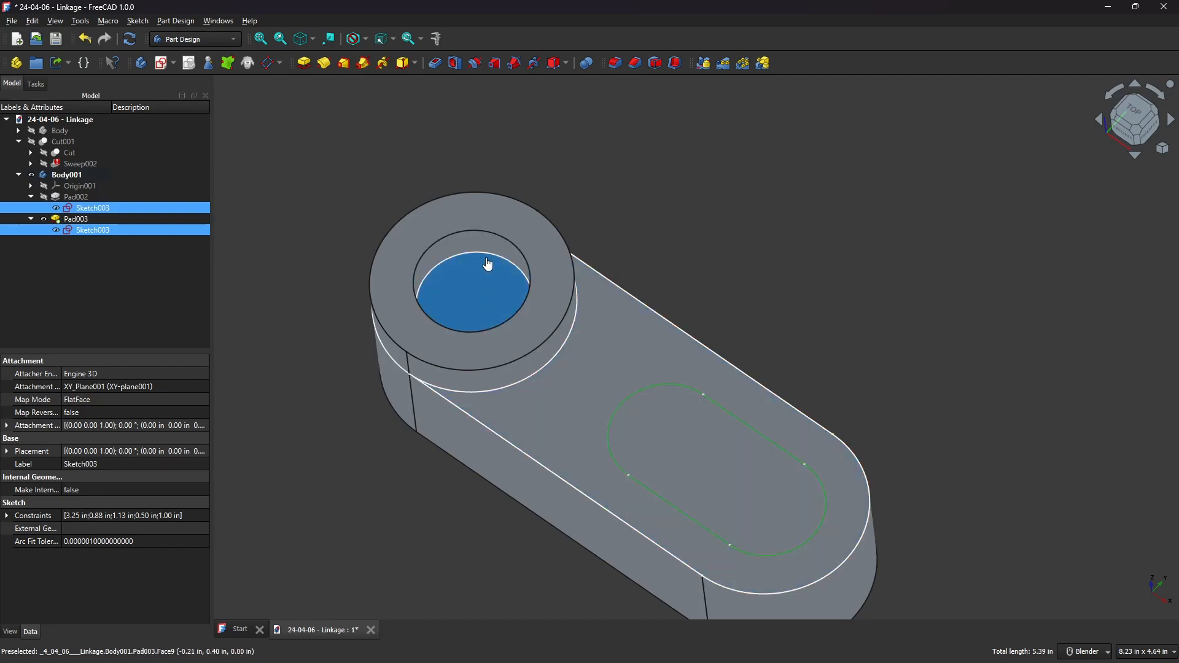
ctrl+click(490, 258)
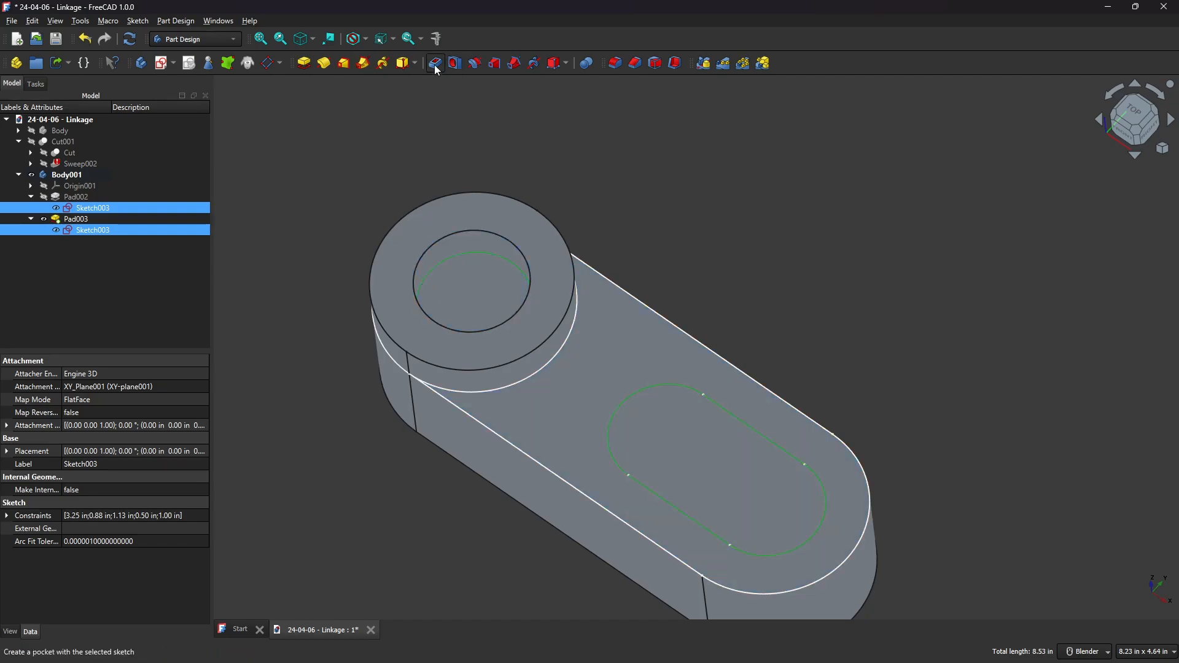
click(436, 66)
click(150, 167)
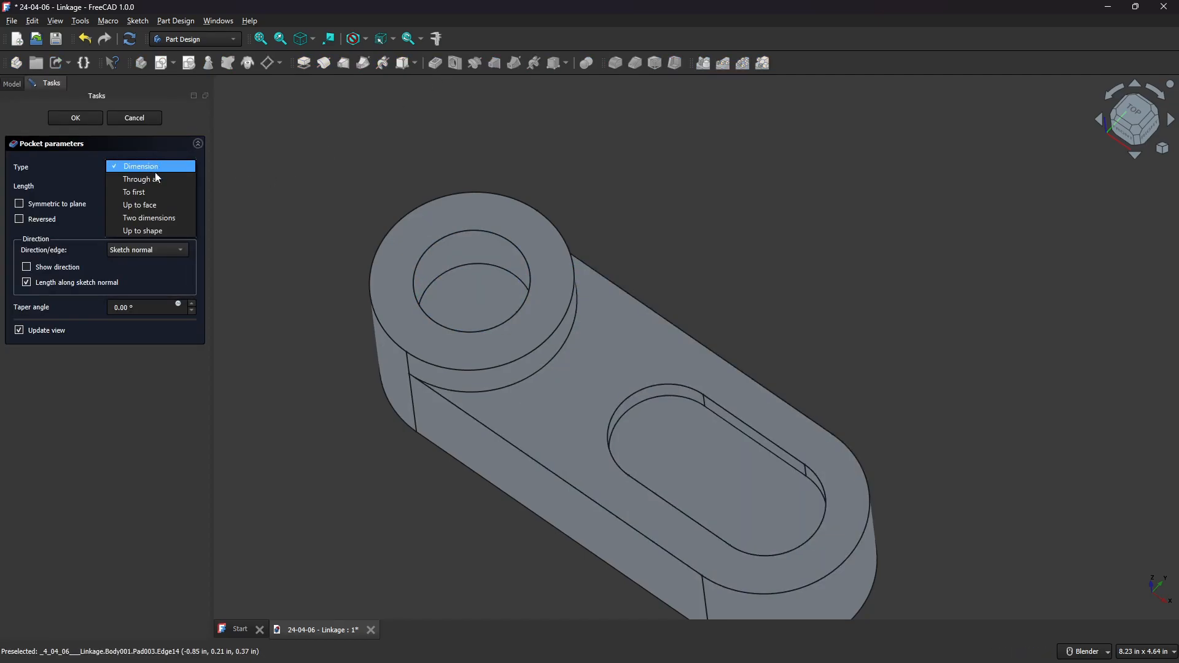
click(156, 176)
click(74, 118)
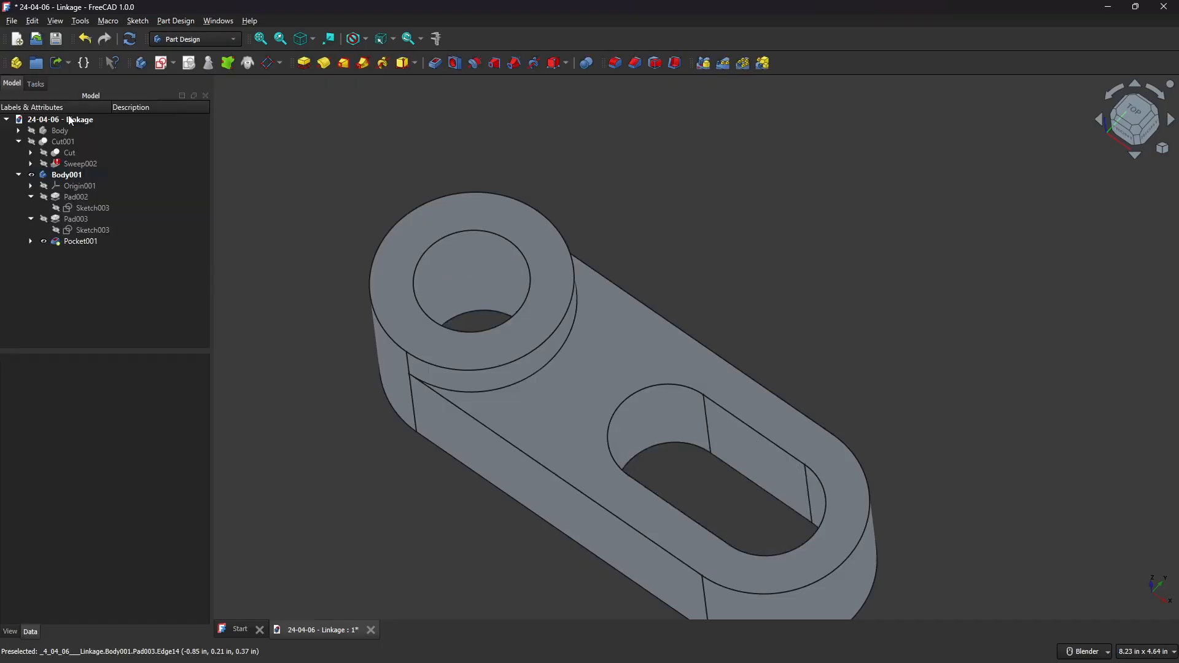
Try to fillet the curved edge where the hub meets the arm with a 0.2 in radius.
middle_drag(797, 297, 753, 176)
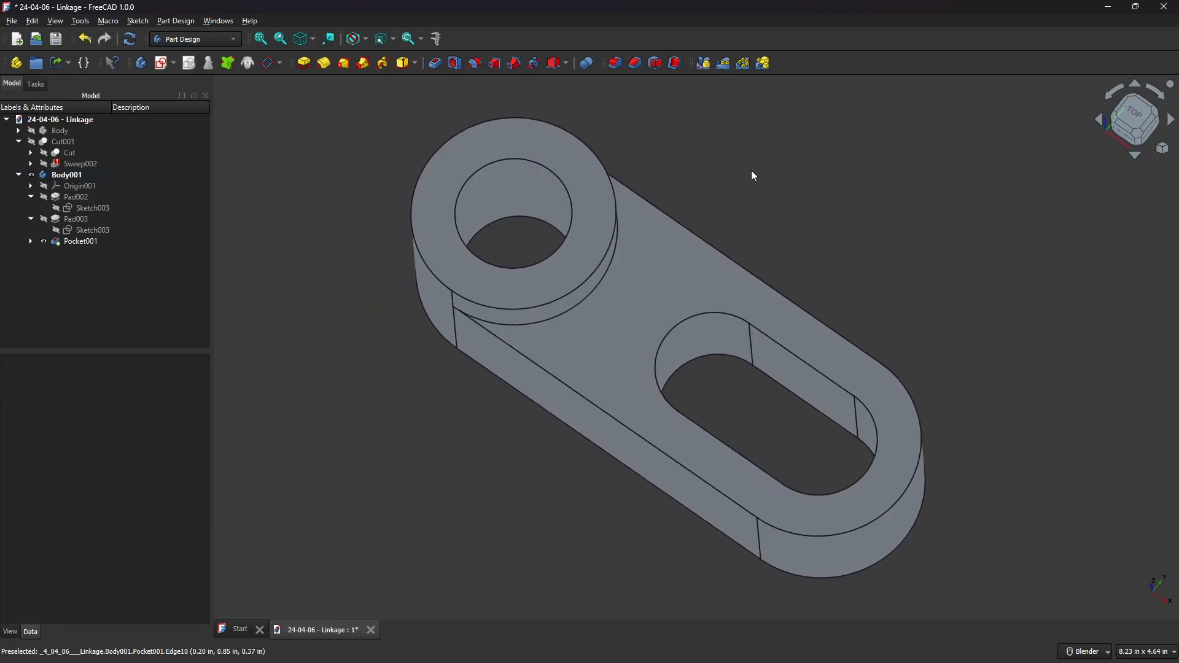
middle_drag(972, 204, 990, 130)
click(1131, 133)
scroll(606, 406, up, 8)
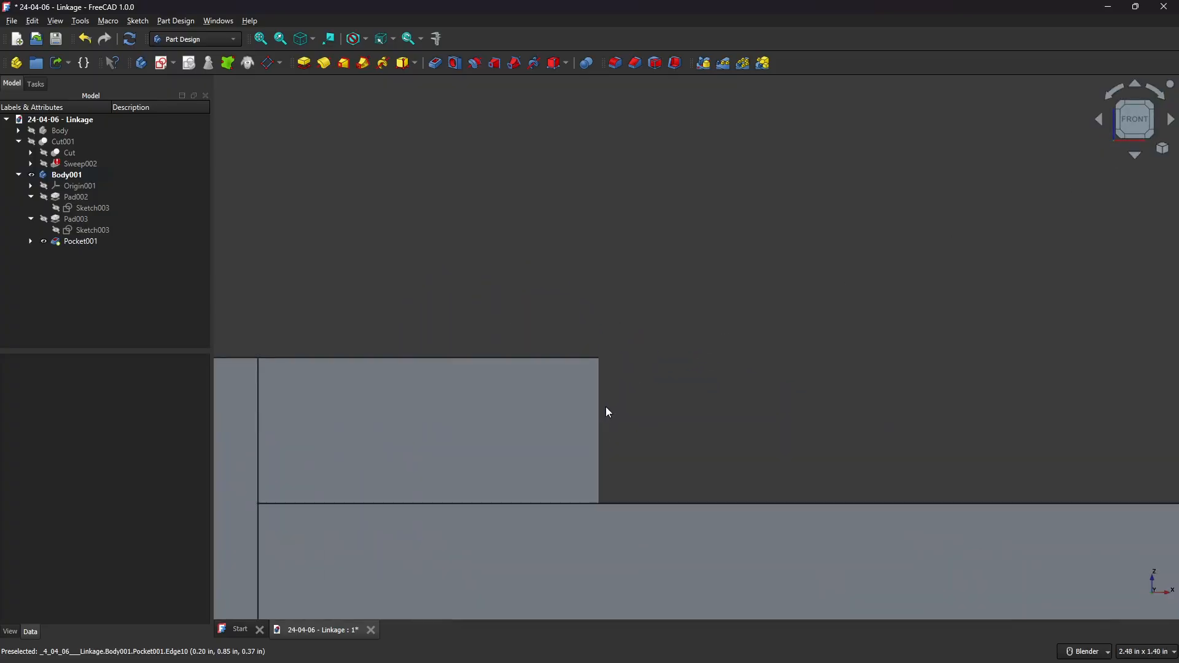
shift+middle_drag(716, 456, 541, 284)
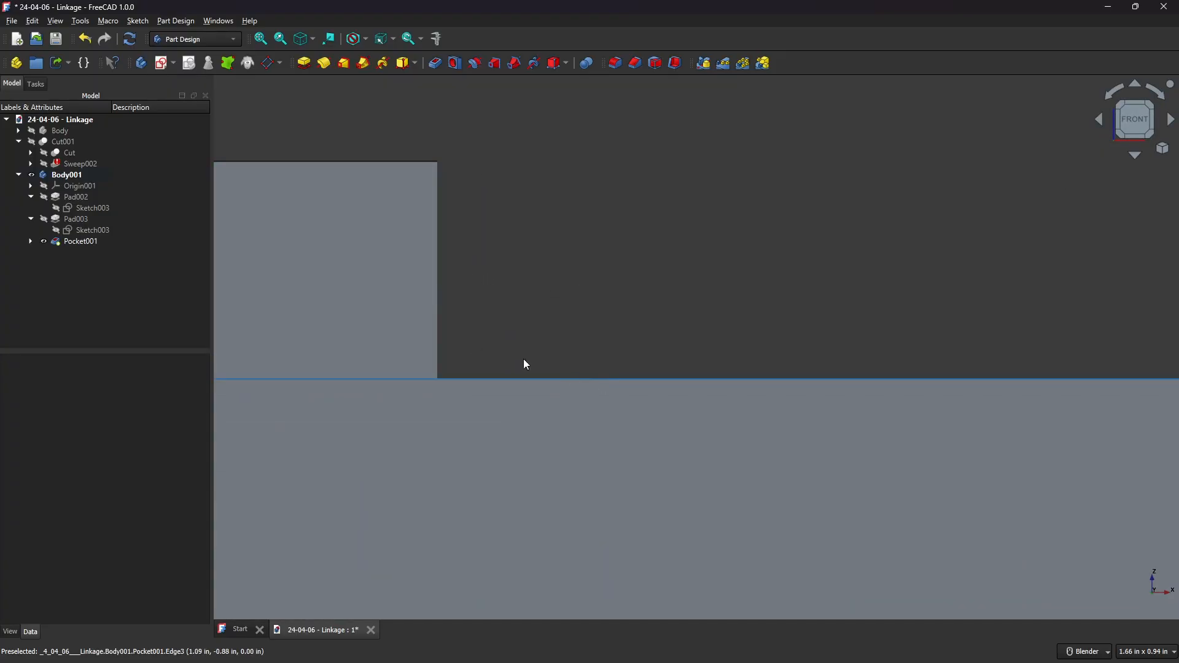
scroll(653, 278, down, 3)
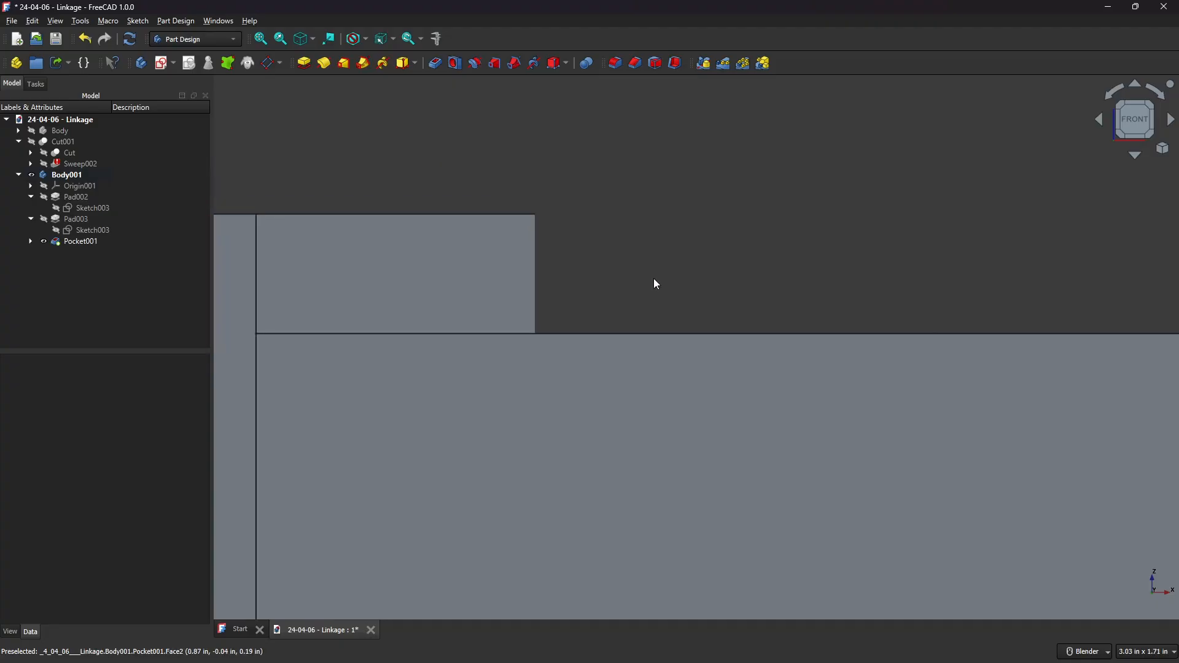
middle_drag(731, 211, 715, 313)
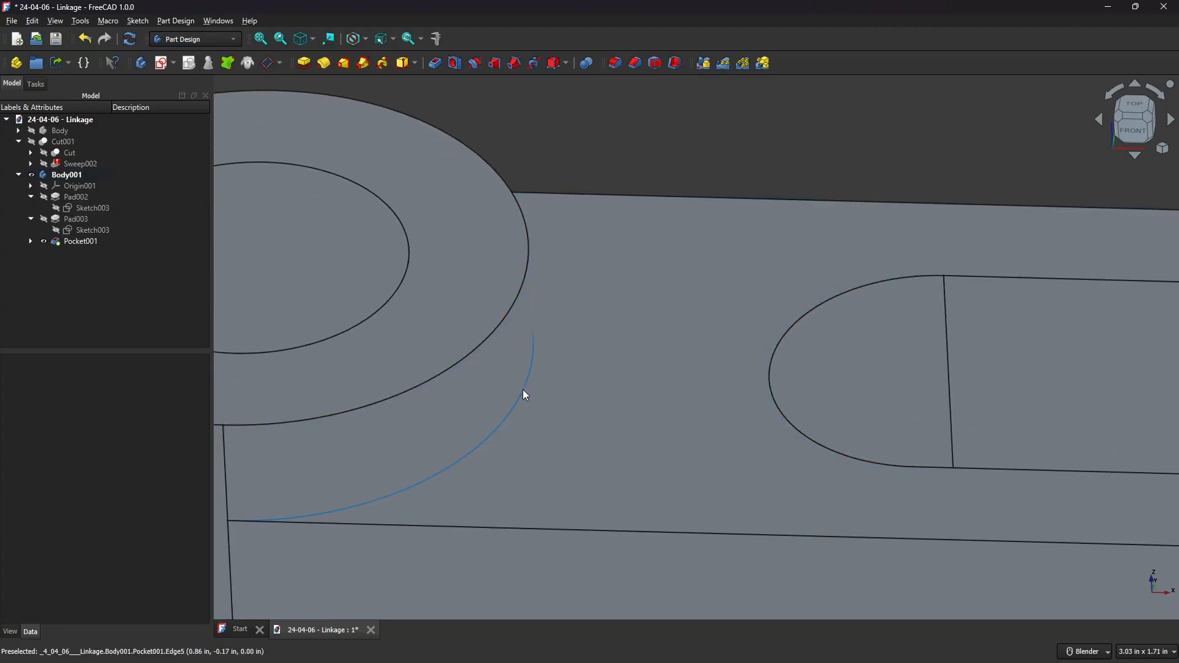
click(532, 387)
scroll(566, 347, down, 2)
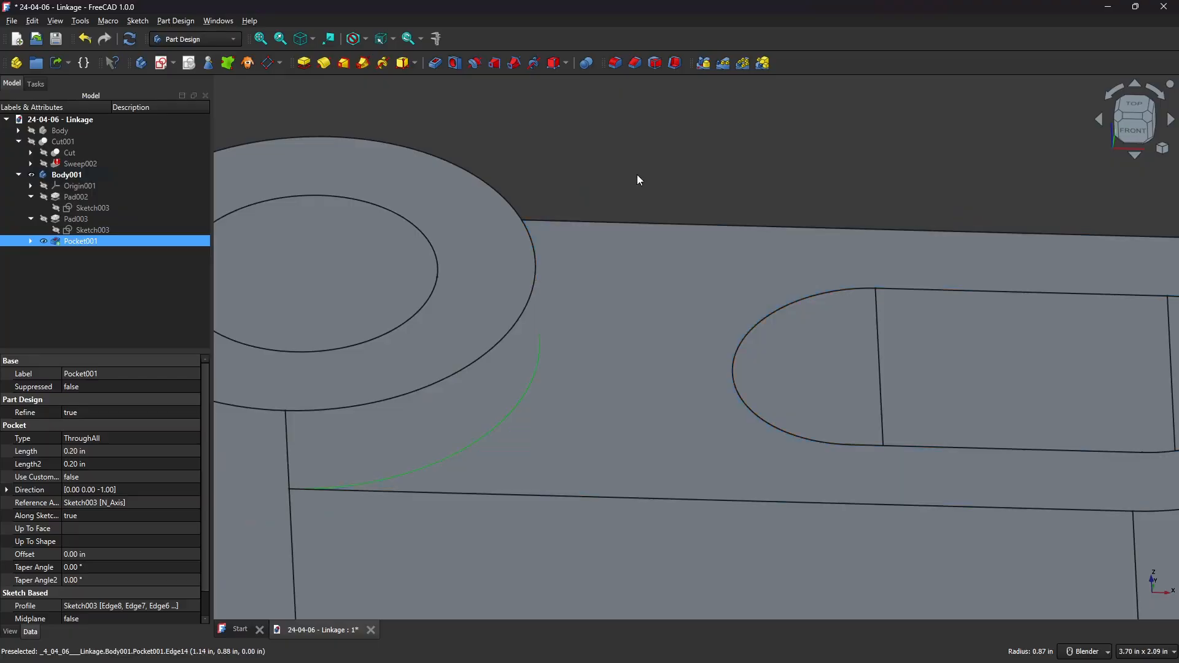
click(618, 62)
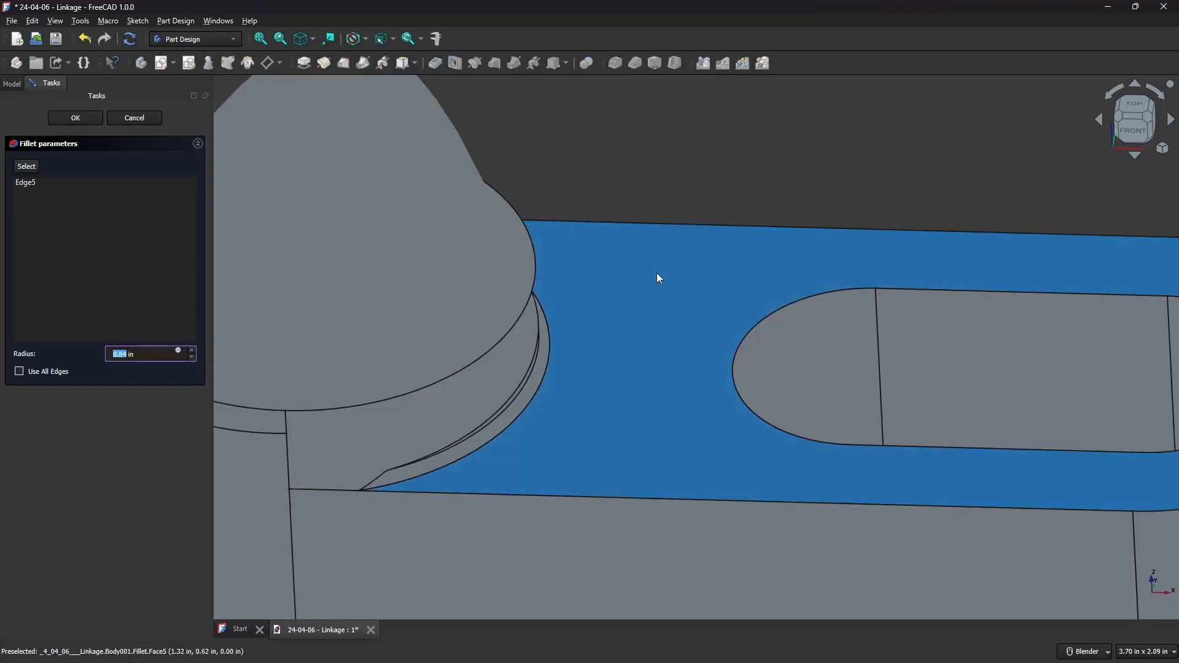
middle_drag(581, 339, 553, 344)
triple_click(148, 360)
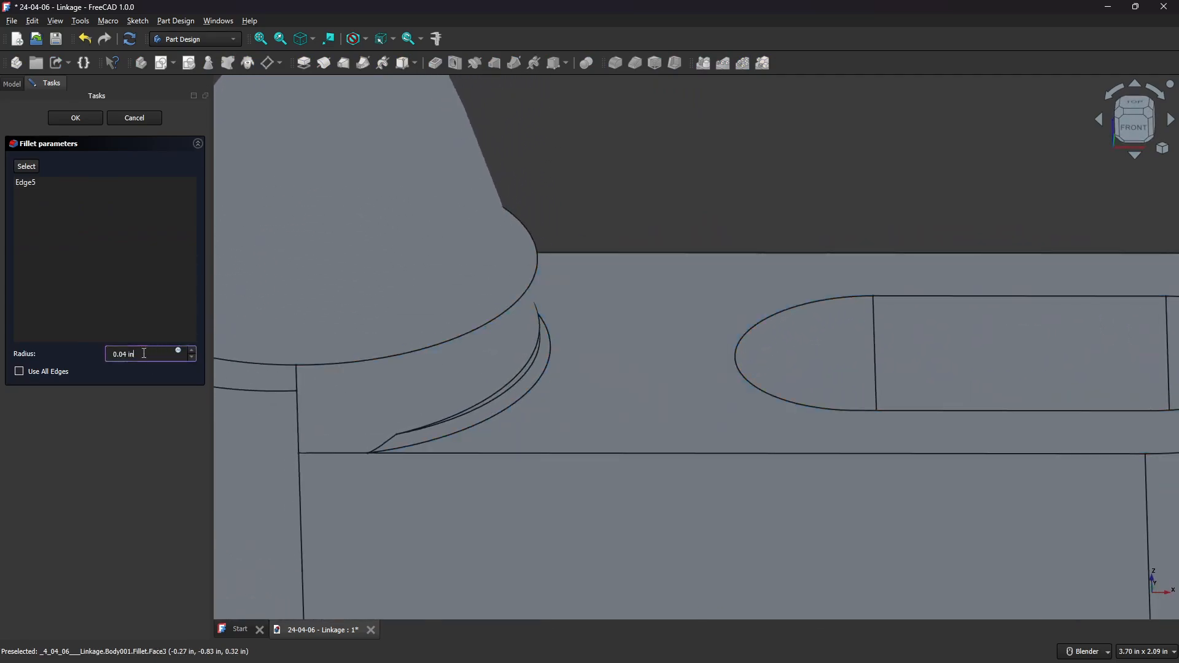
text(.2)
scroll(630, 343, down, 3)
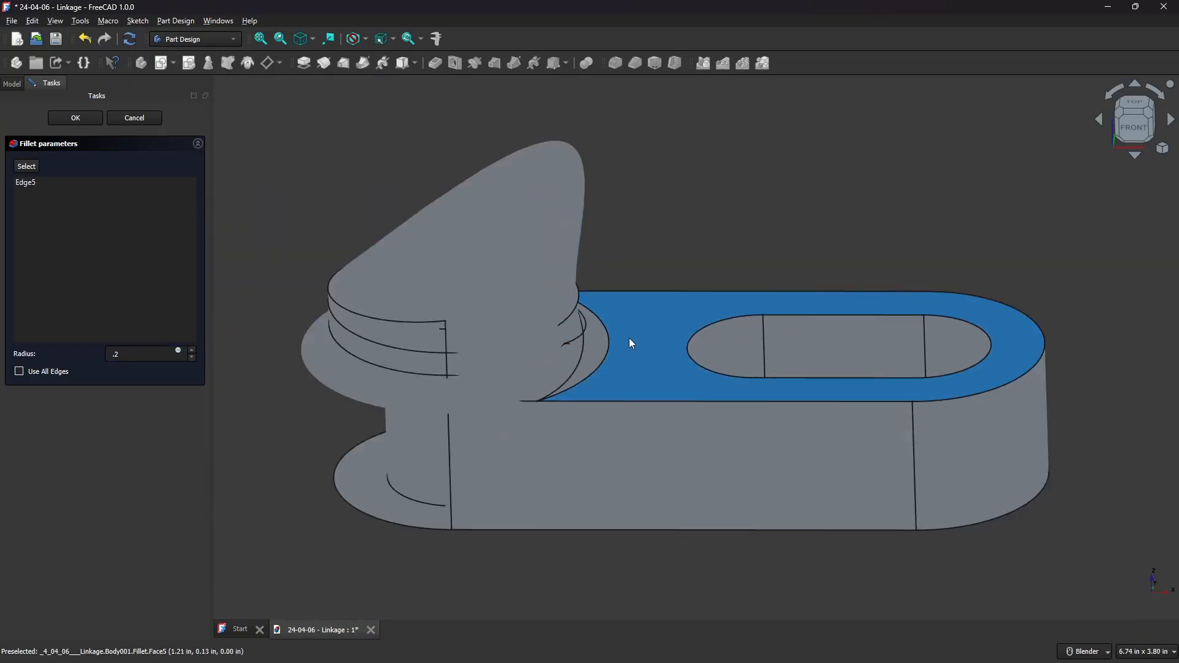
middle_drag(536, 352, 589, 326)
click(130, 118)
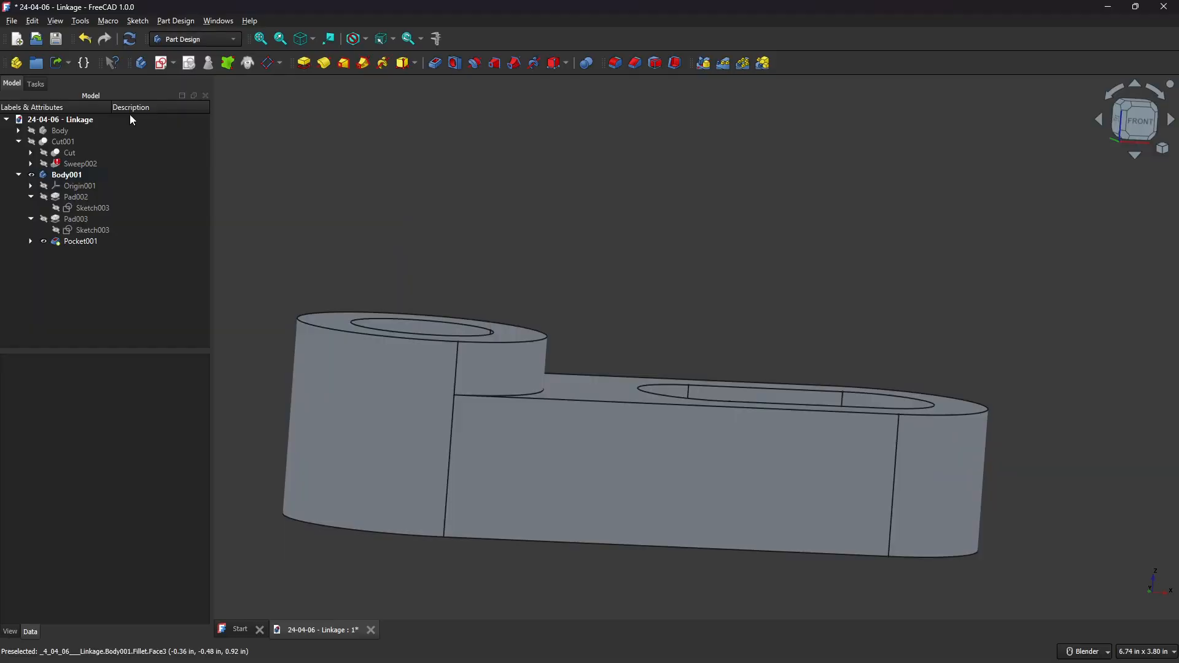
Create a new sketch attached to the body's YZ plane.
middle_drag(645, 278, 655, 341)
scroll(449, 368, up, 5)
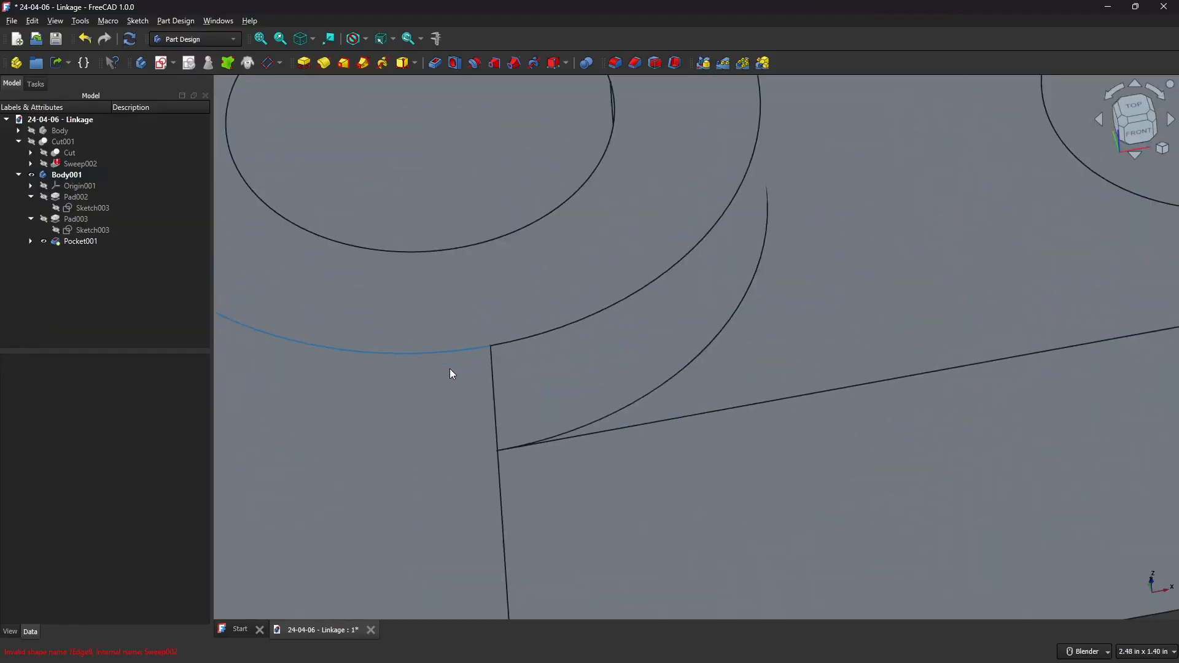
click(655, 426)
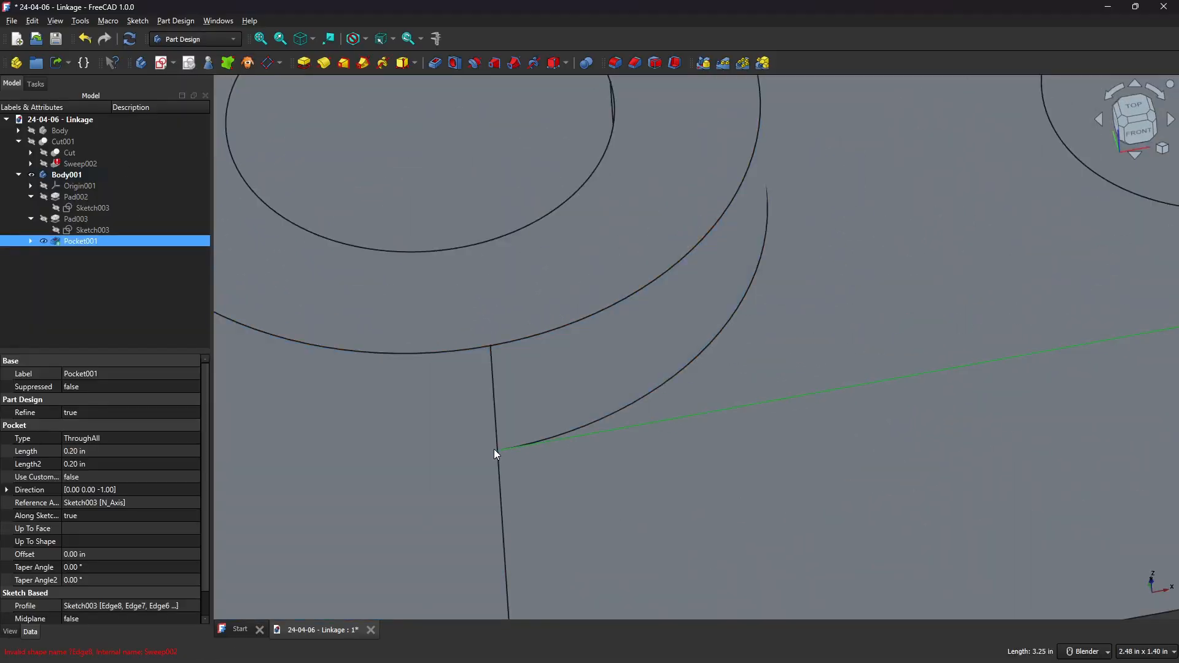
scroll(499, 451, up, 3)
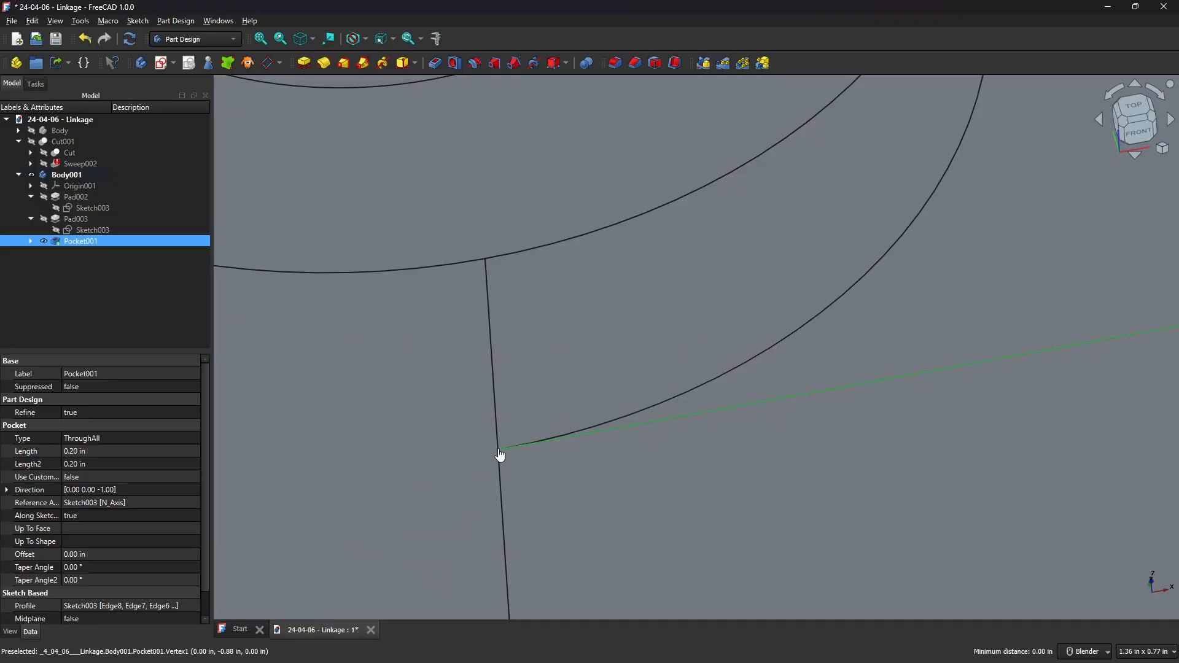
scroll(565, 455, down, 3)
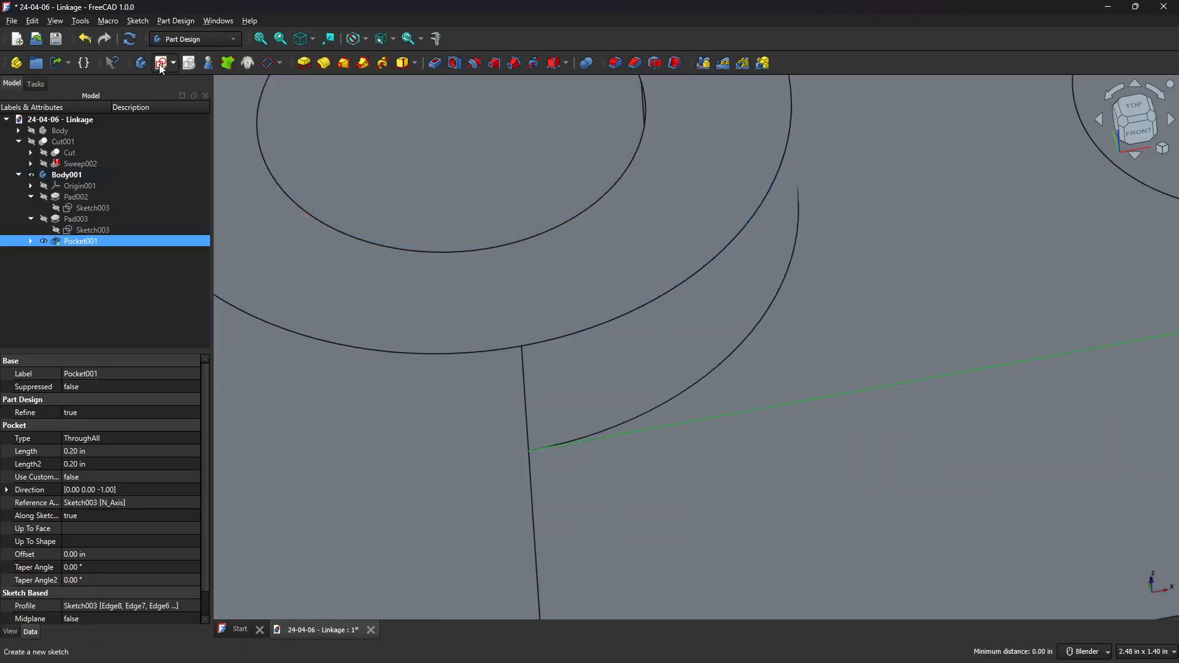
click(160, 65)
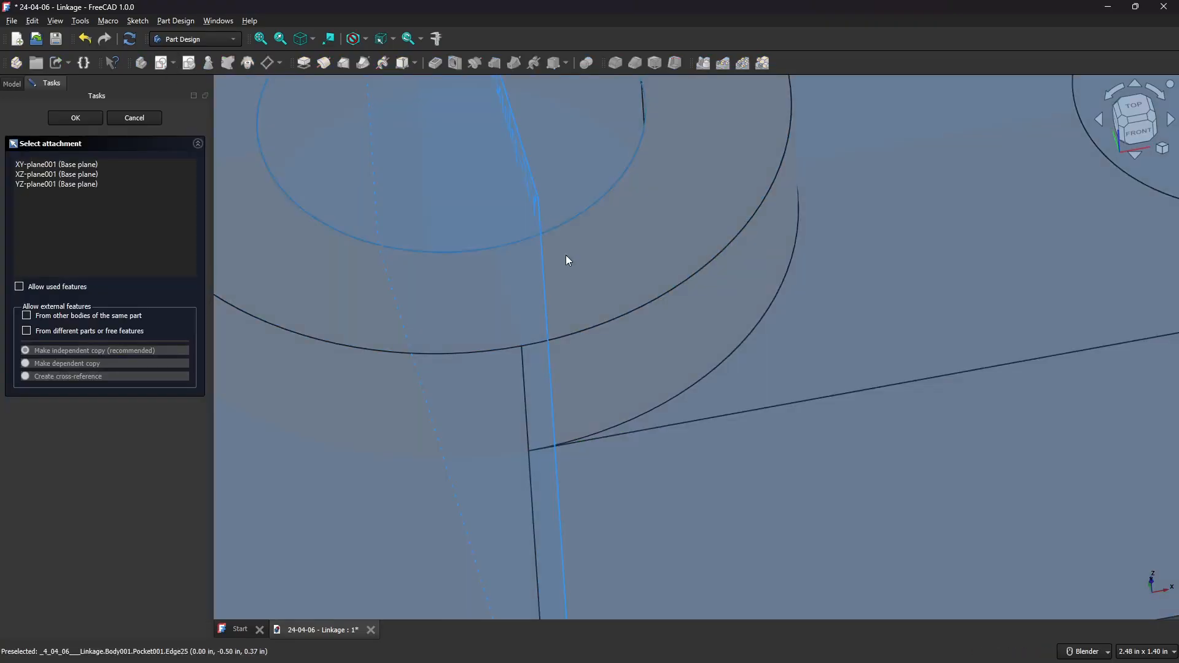
scroll(671, 277, down, 3)
middle_drag(671, 277, 808, 228)
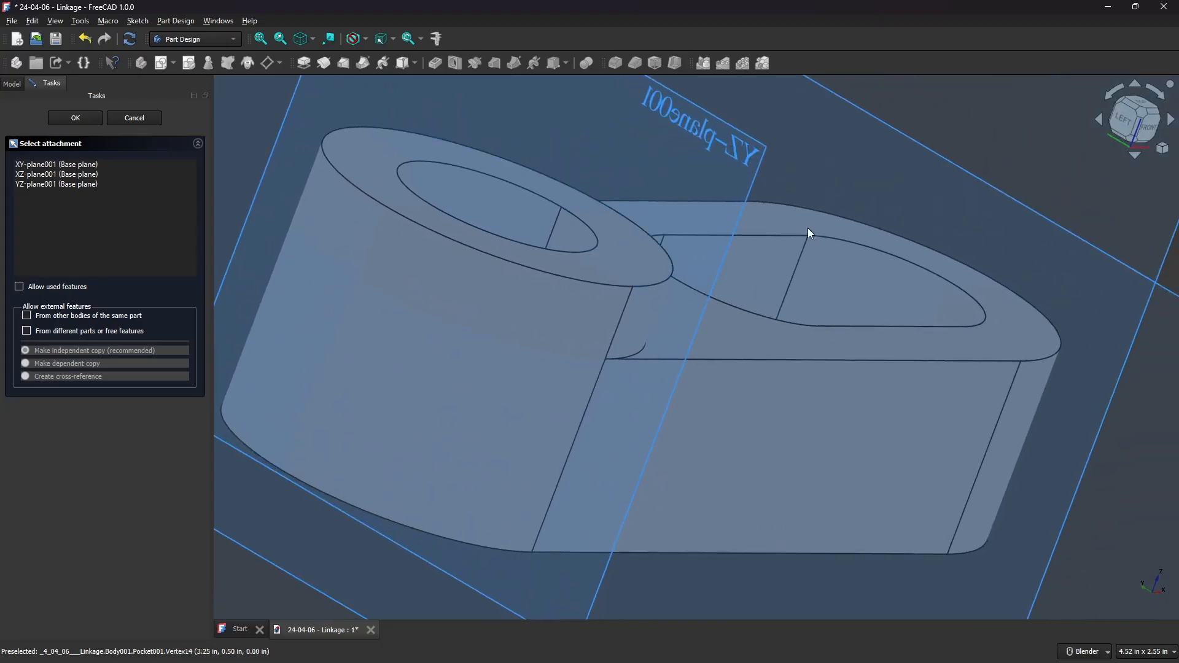
click(736, 153)
scroll(735, 349, up, 5)
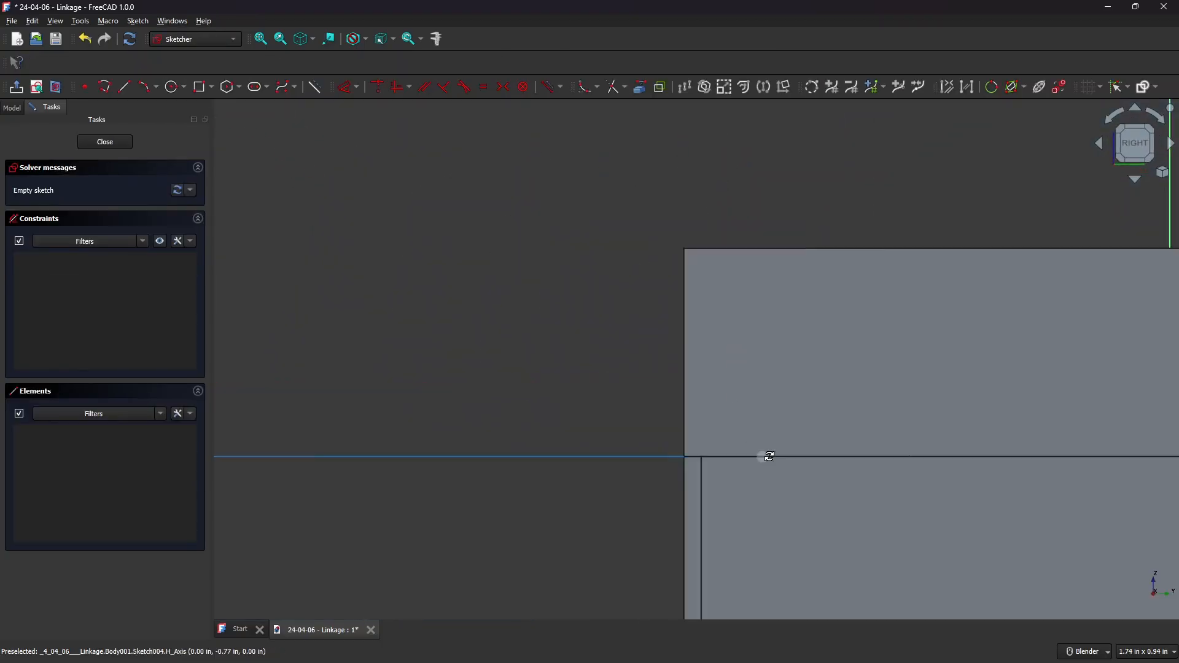
Link the hub's vertical side edge into the sketch as external geometry and switch to the left view.
middle_drag(763, 455, 785, 452)
scroll(577, 450, down, 3)
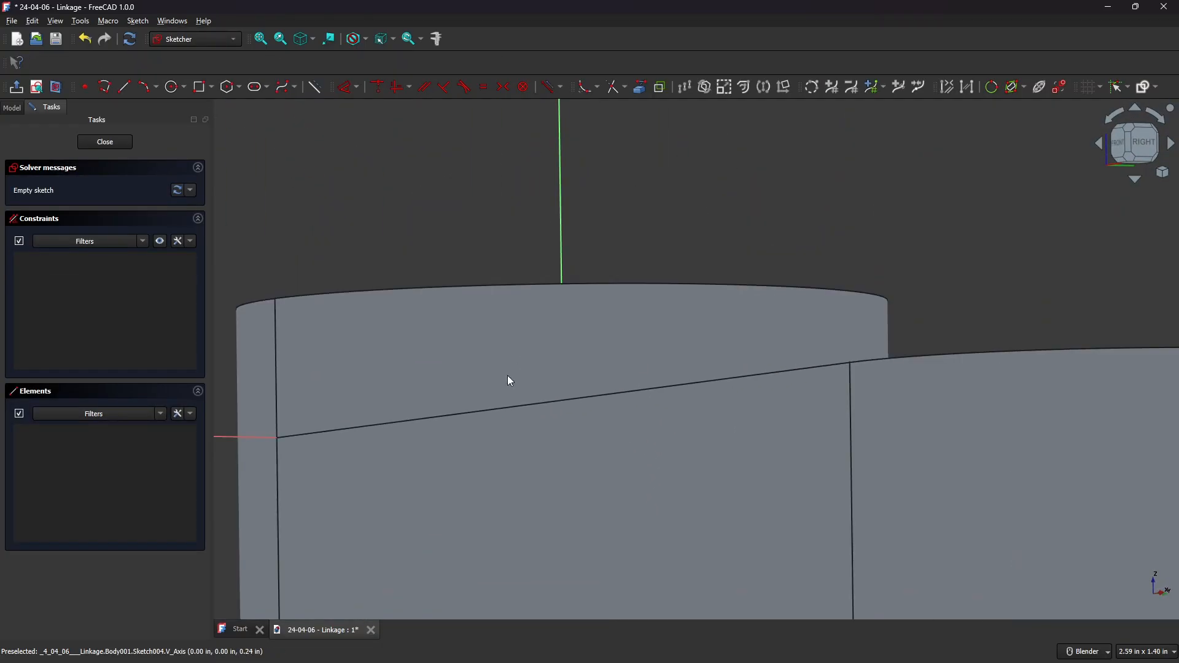
click(641, 92)
click(279, 488)
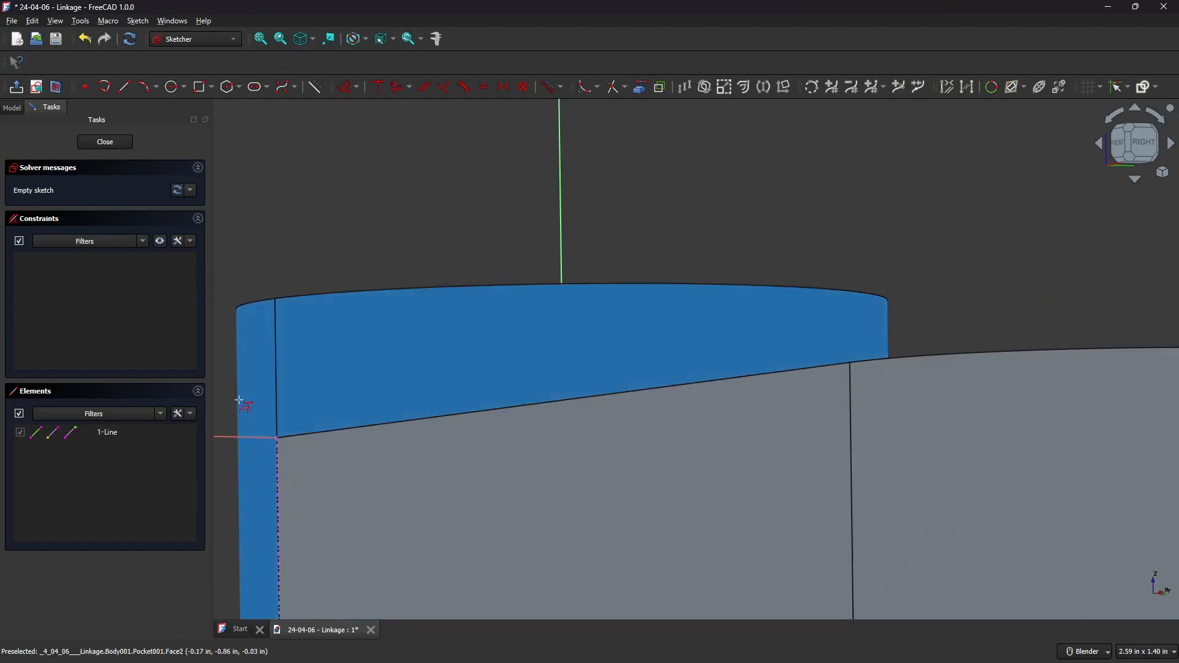
key(Escape)
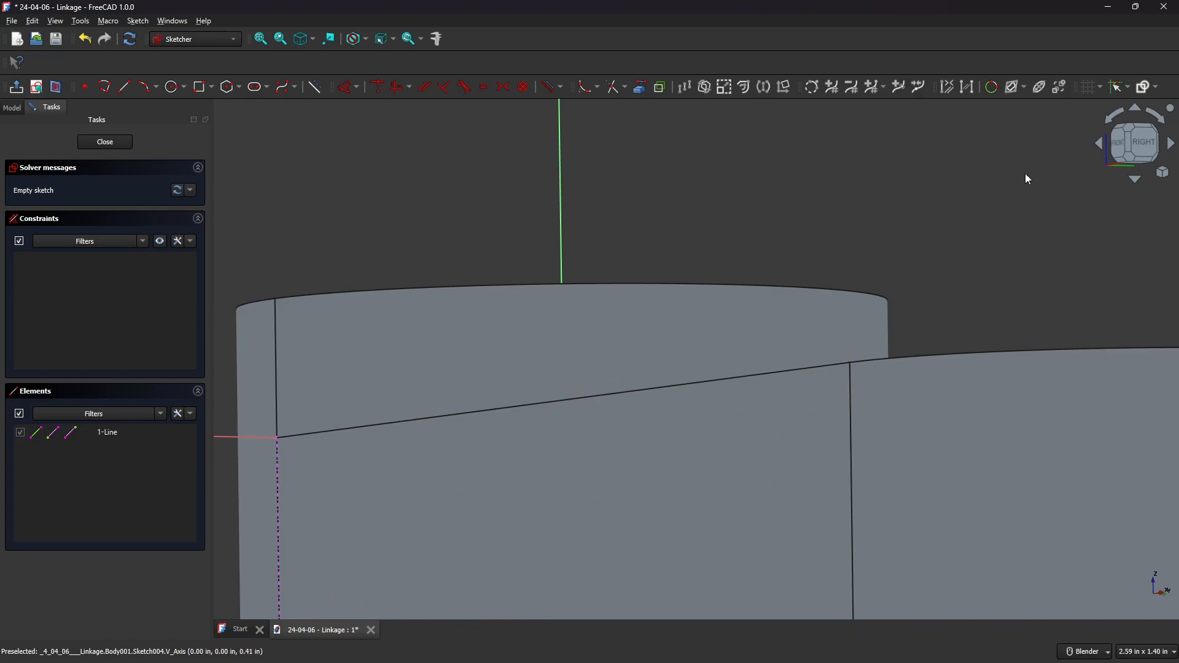
click(1126, 146)
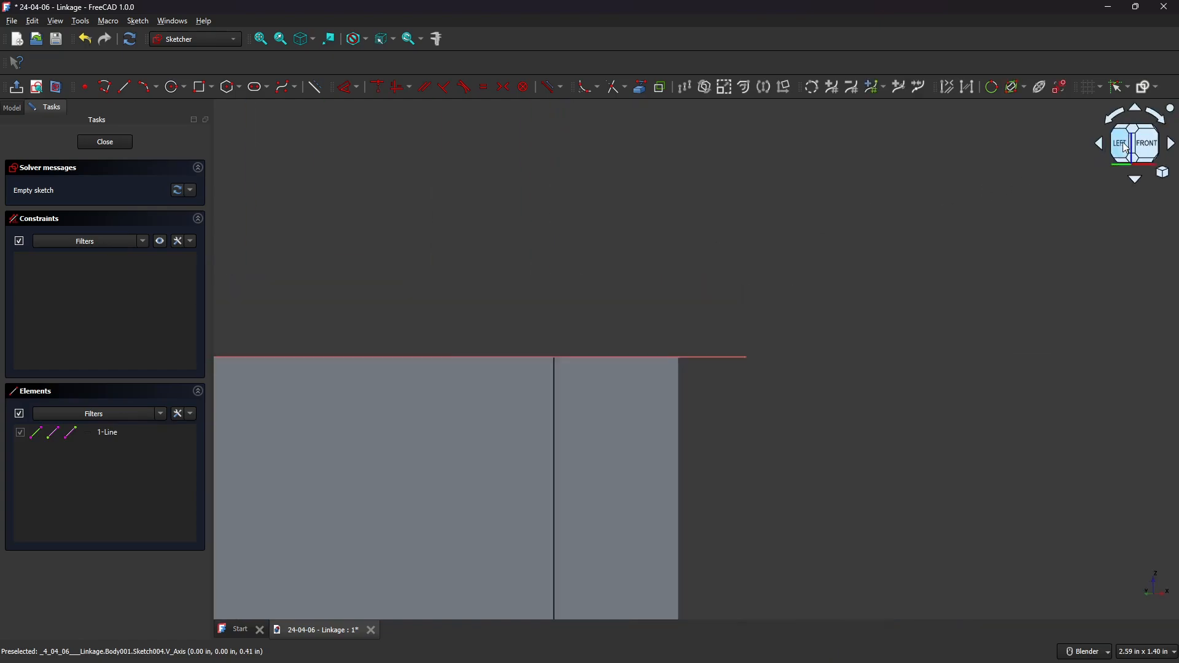
click(1125, 146)
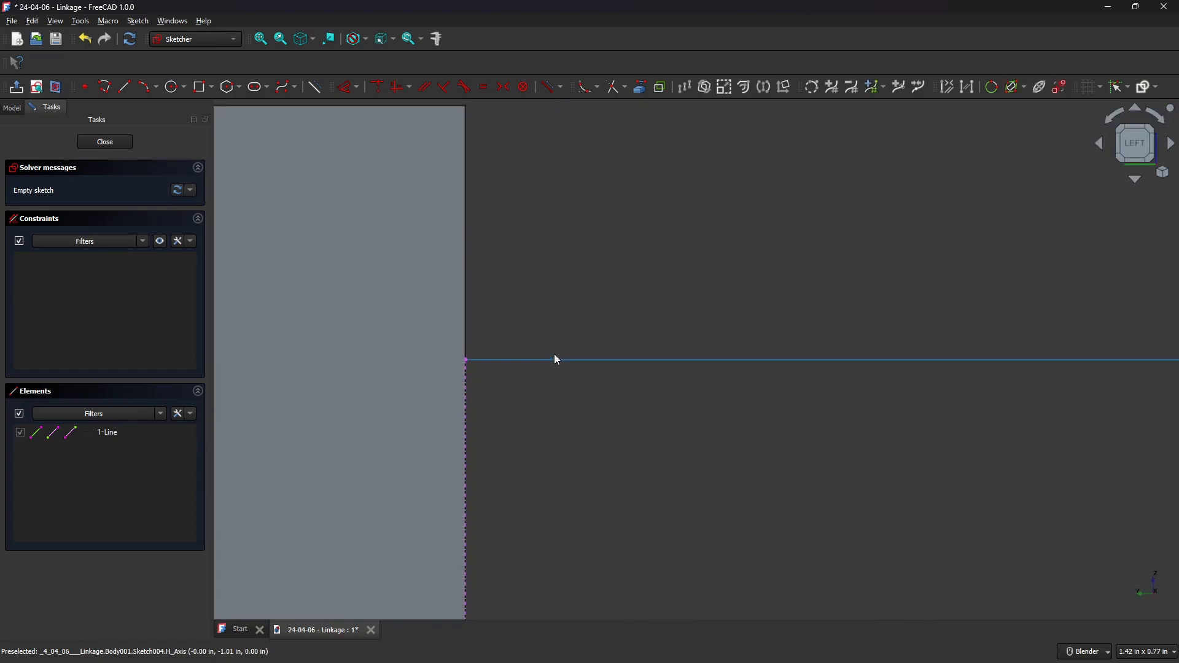
Draw a 0.1 in horizontal line and a 0.1 in vertical line from the linked edge's endpoint.
click(125, 88)
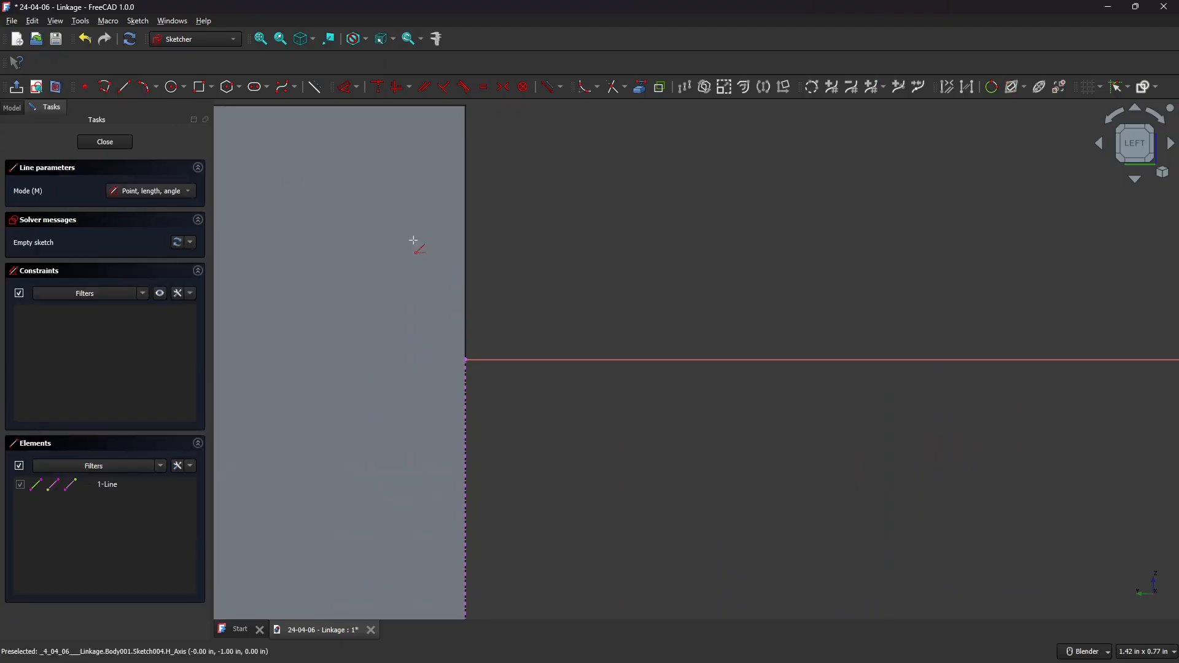
click(464, 361)
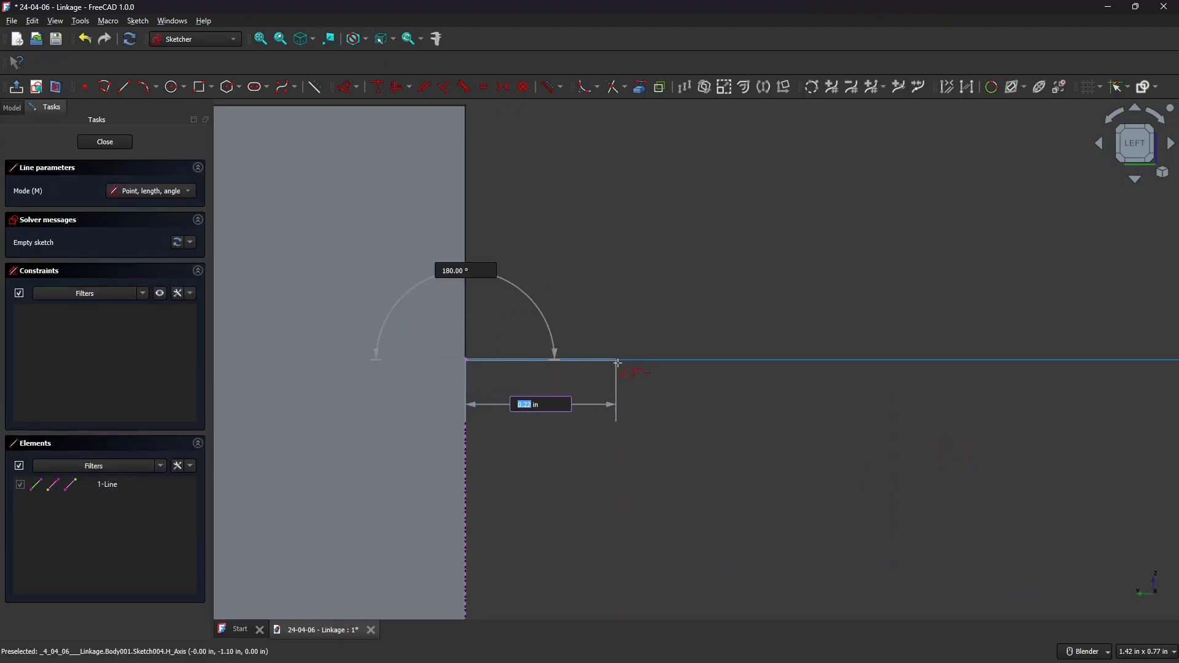
text(.1)
key(Tab)
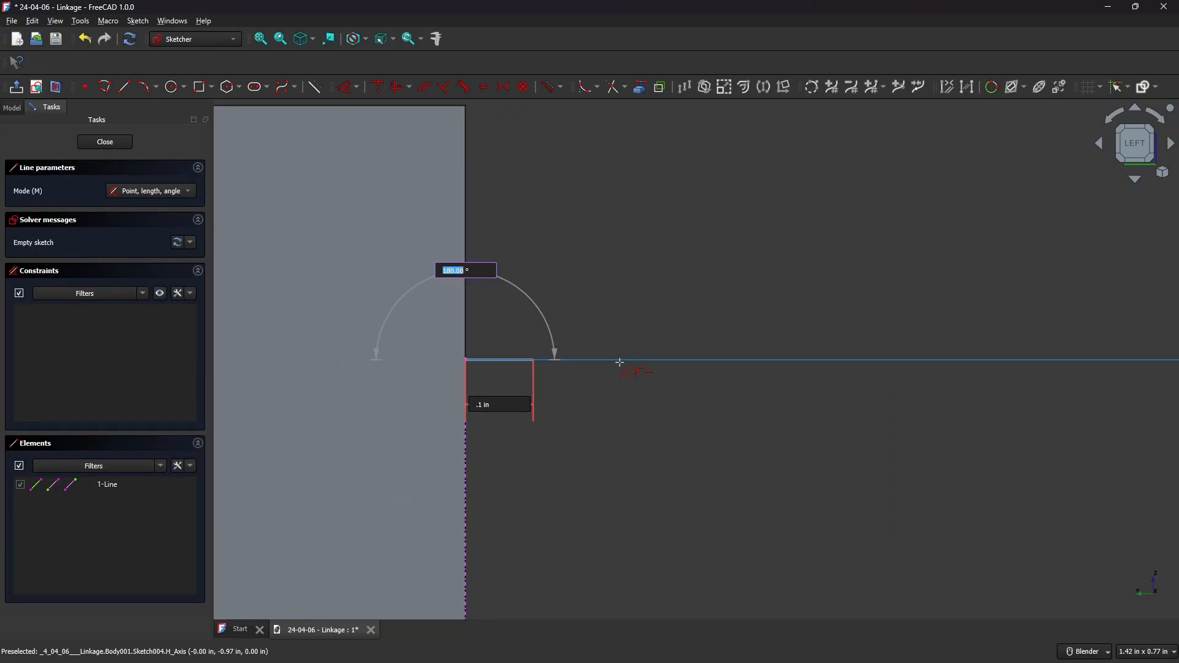
key(Return)
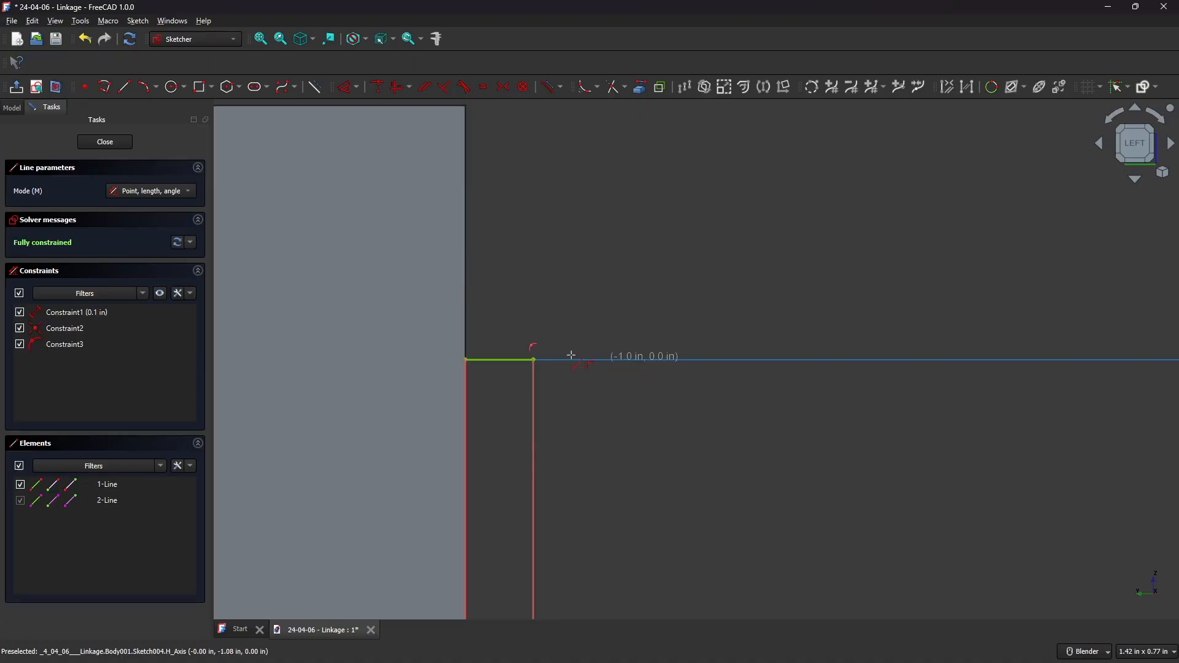
click(465, 360)
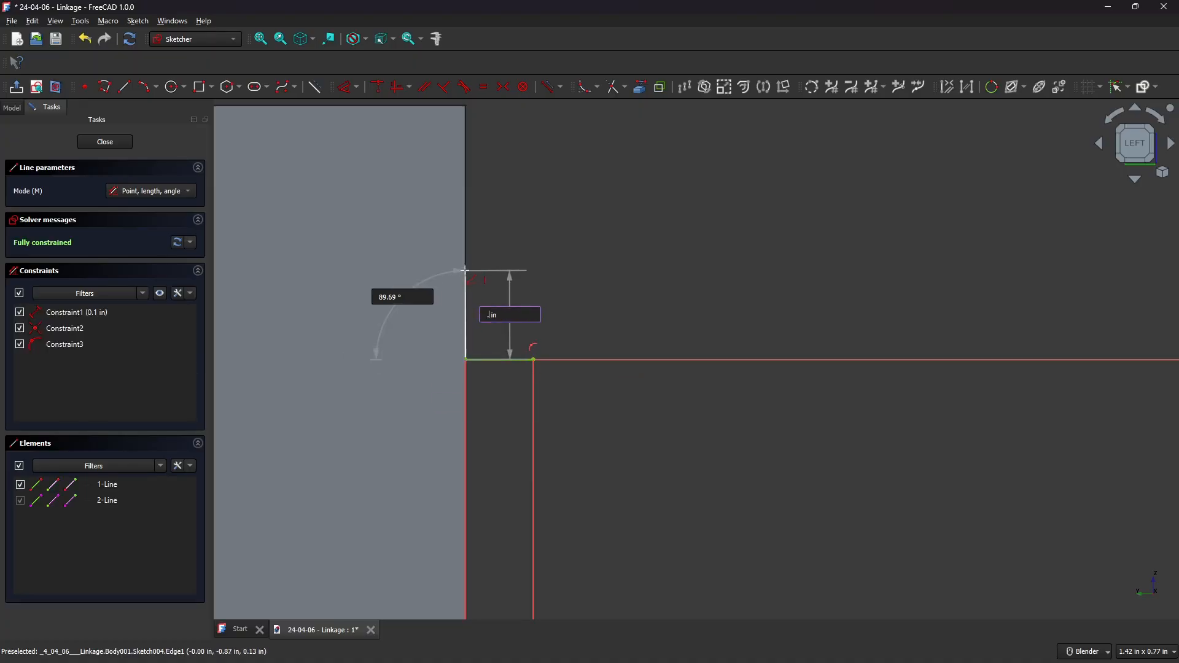
key(Tab)
key(Return)
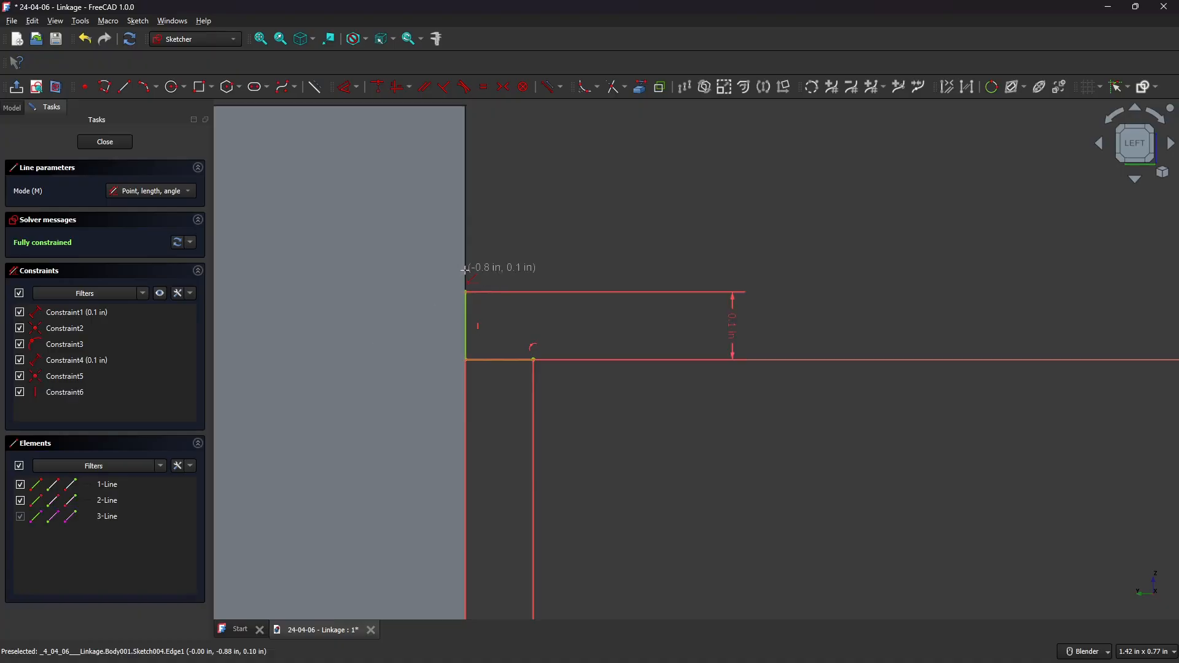
scroll(499, 273, up, 1)
key(Escape)
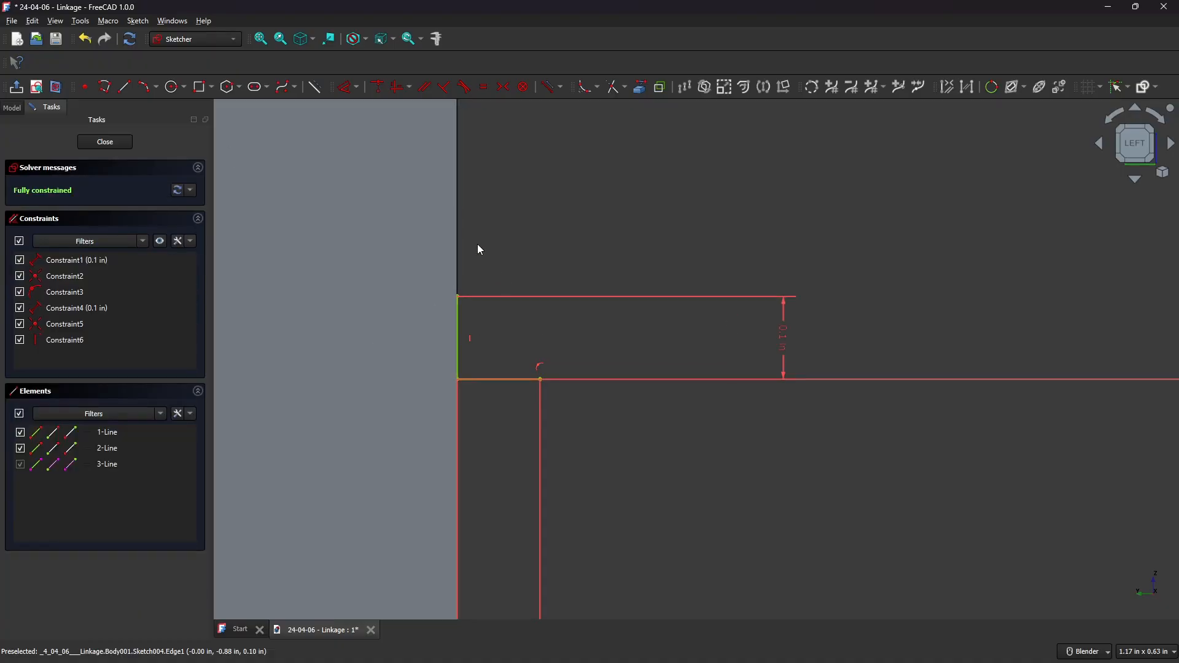
Draw a three-point arc joining the free ends of the two lines.
click(157, 87)
click(207, 122)
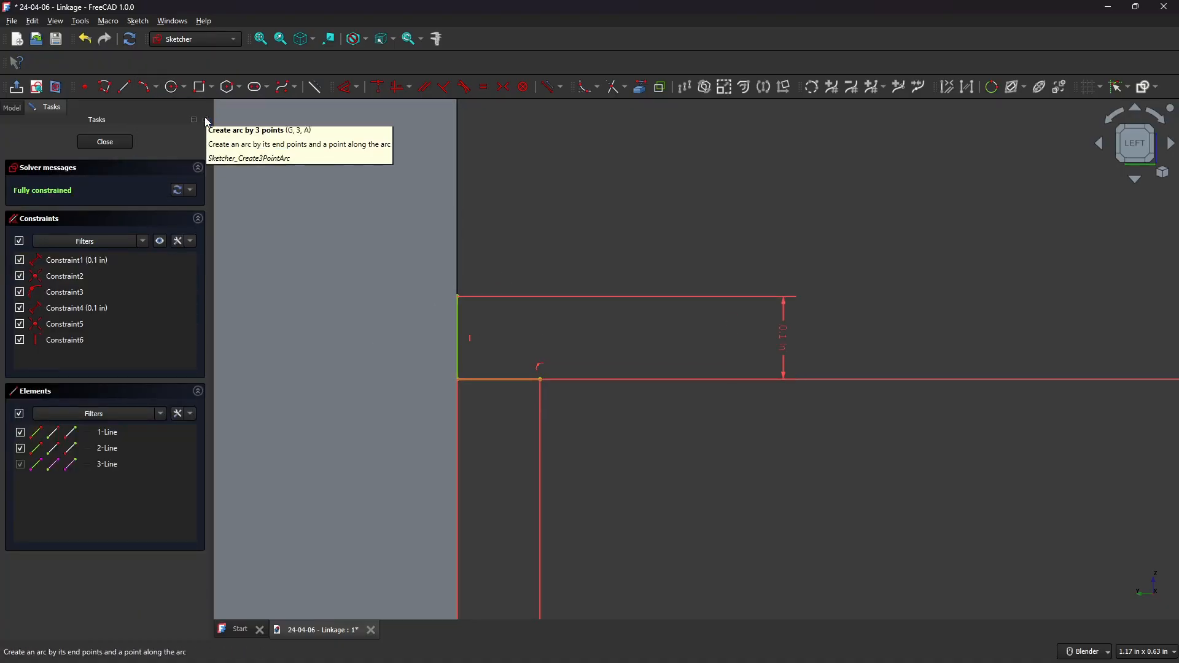
scroll(535, 254, up, 4)
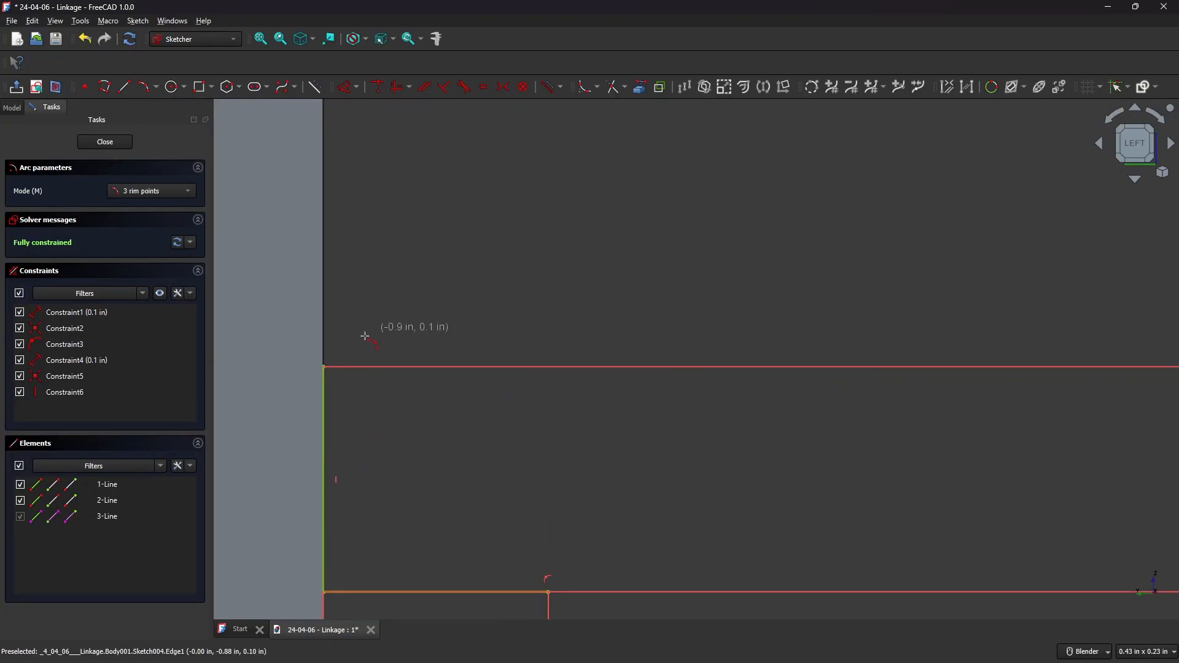
click(325, 367)
click(548, 592)
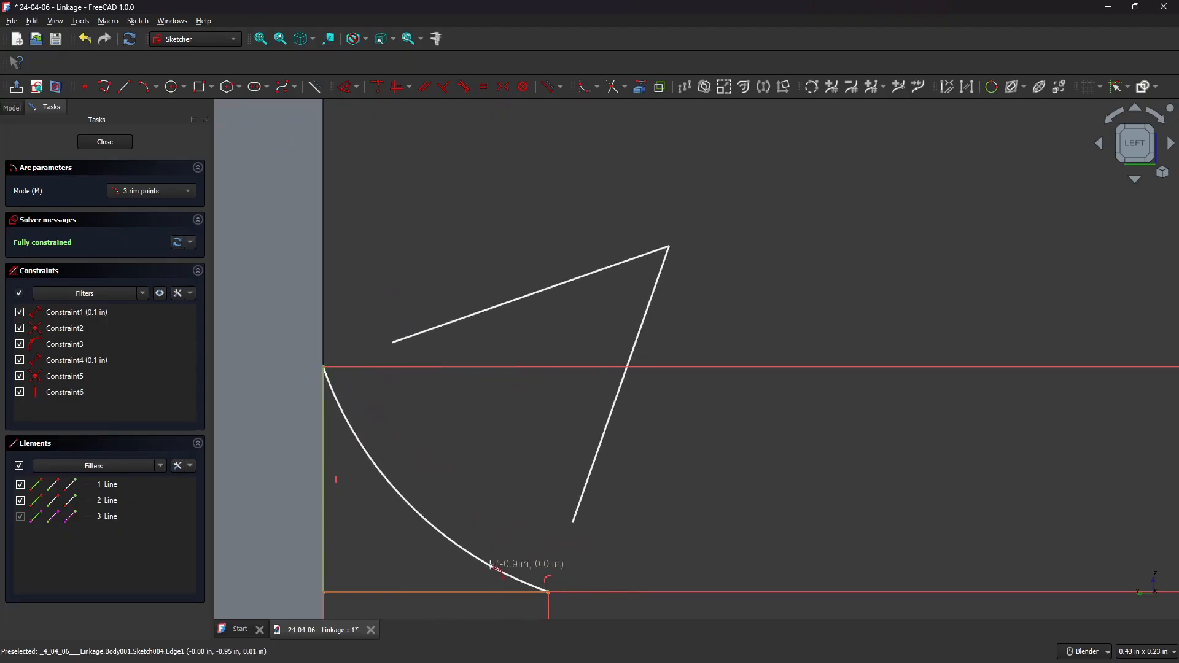
click(458, 535)
Constrain the arc's radius to 0.1 in.
click(429, 500)
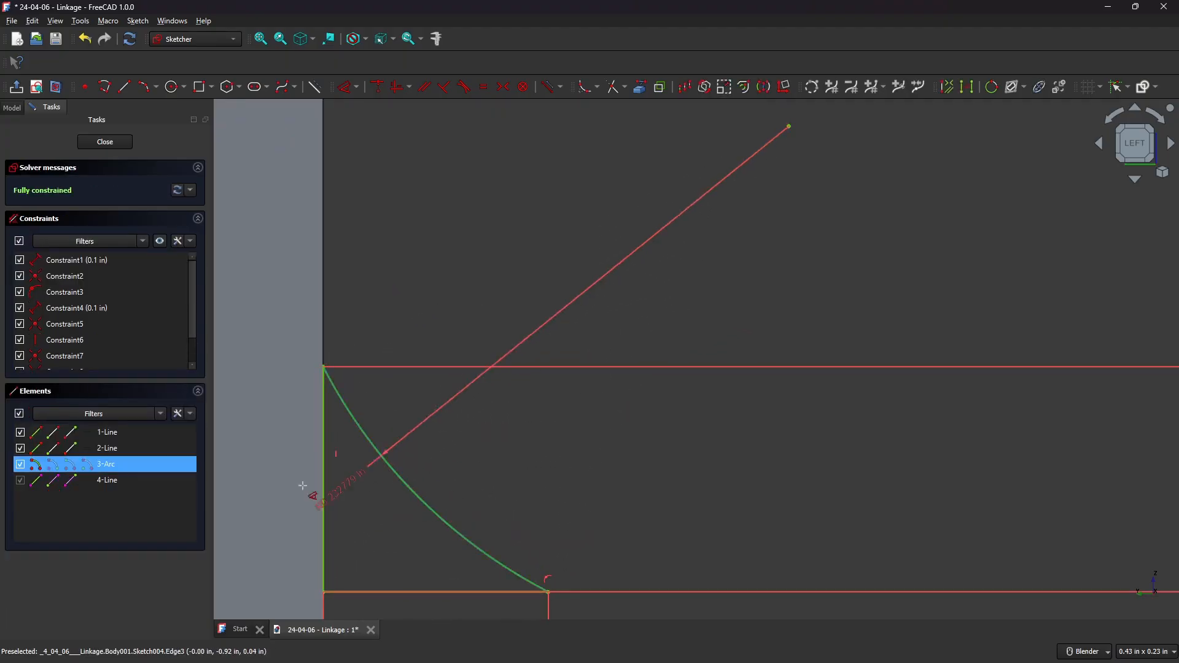
click(256, 488)
text(.1)
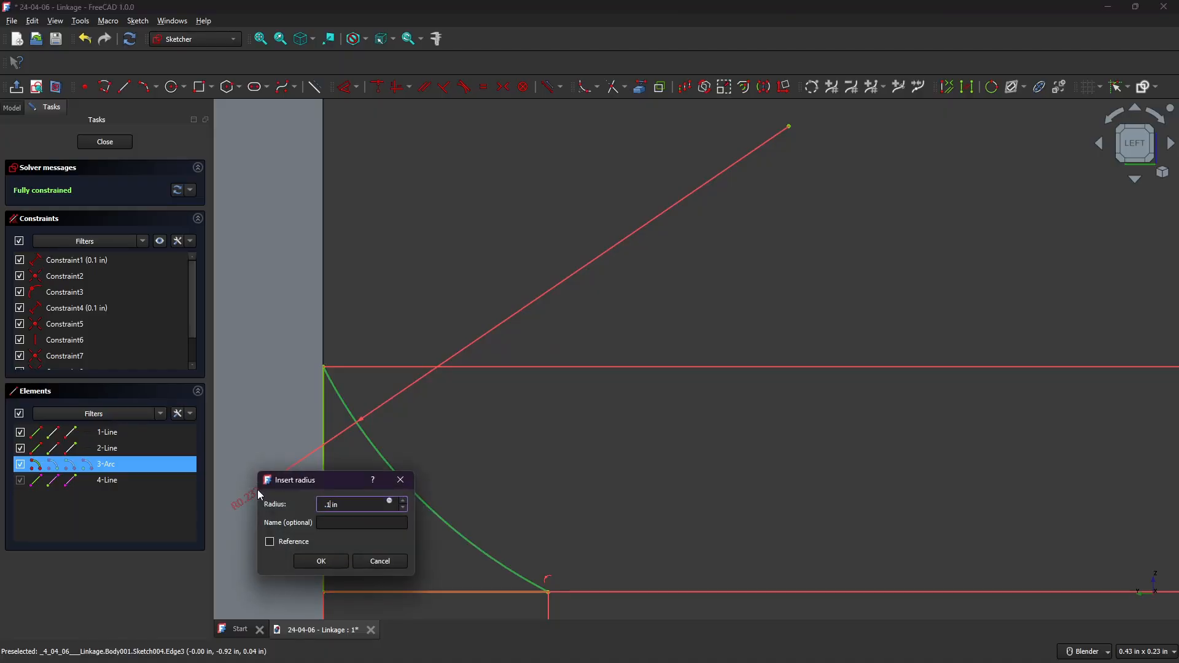
key(Return)
scroll(472, 280, down, 5)
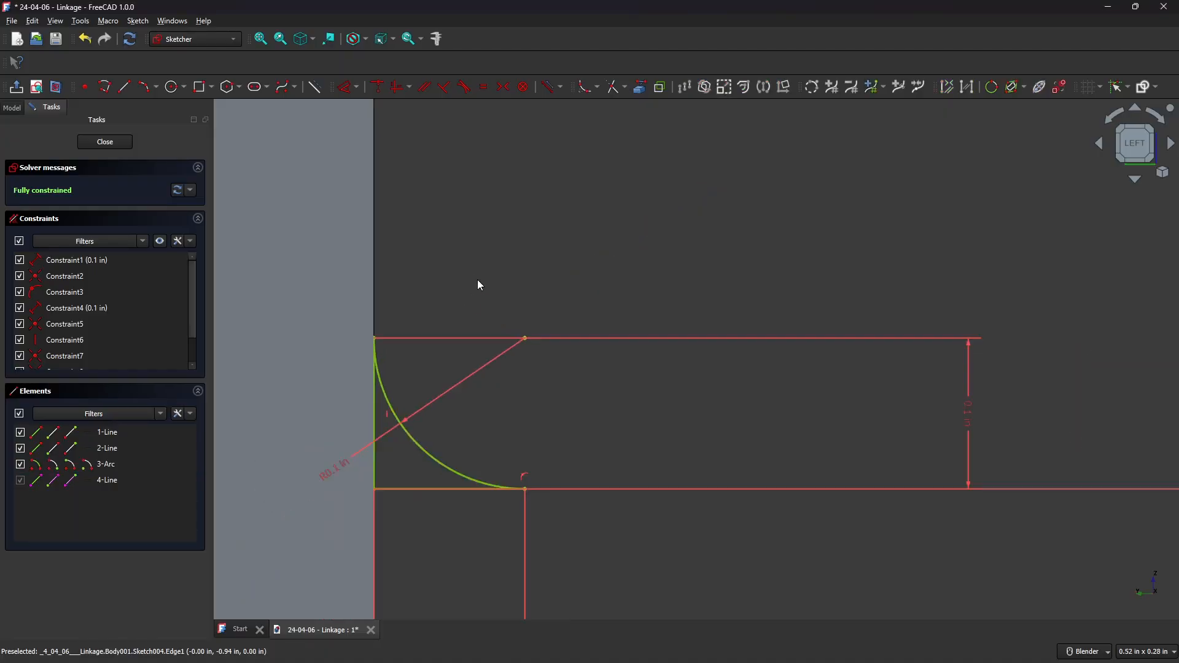
Close the sketch and switch to the Part workbench.
click(123, 151)
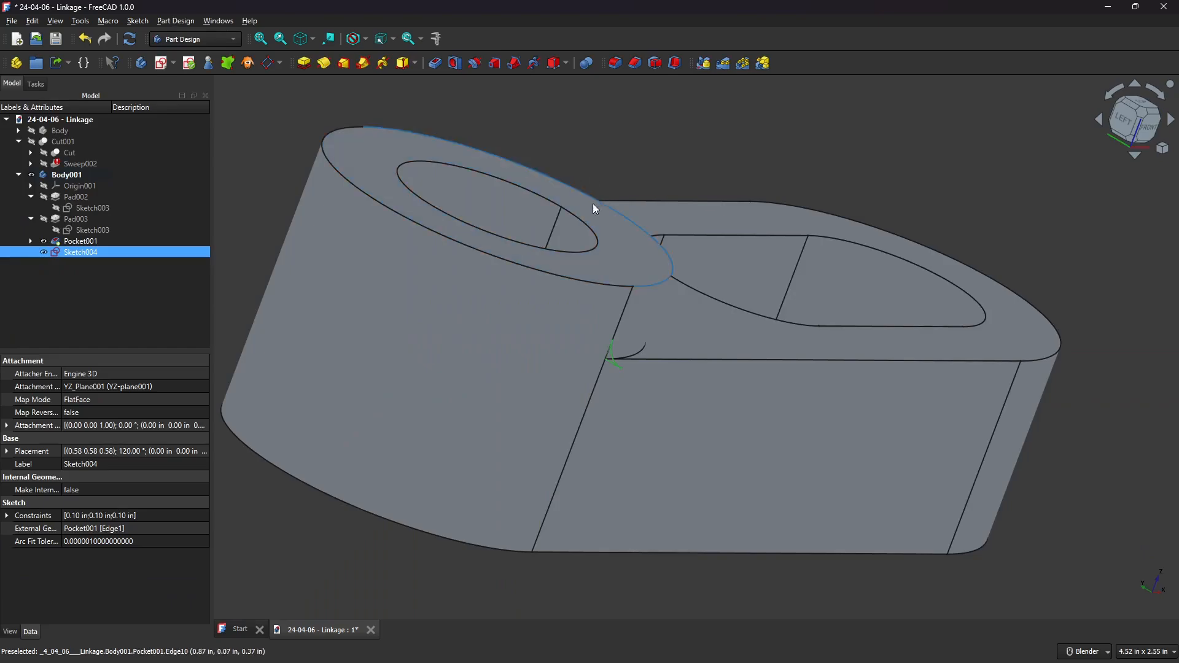
scroll(677, 325, up, 5)
click(228, 43)
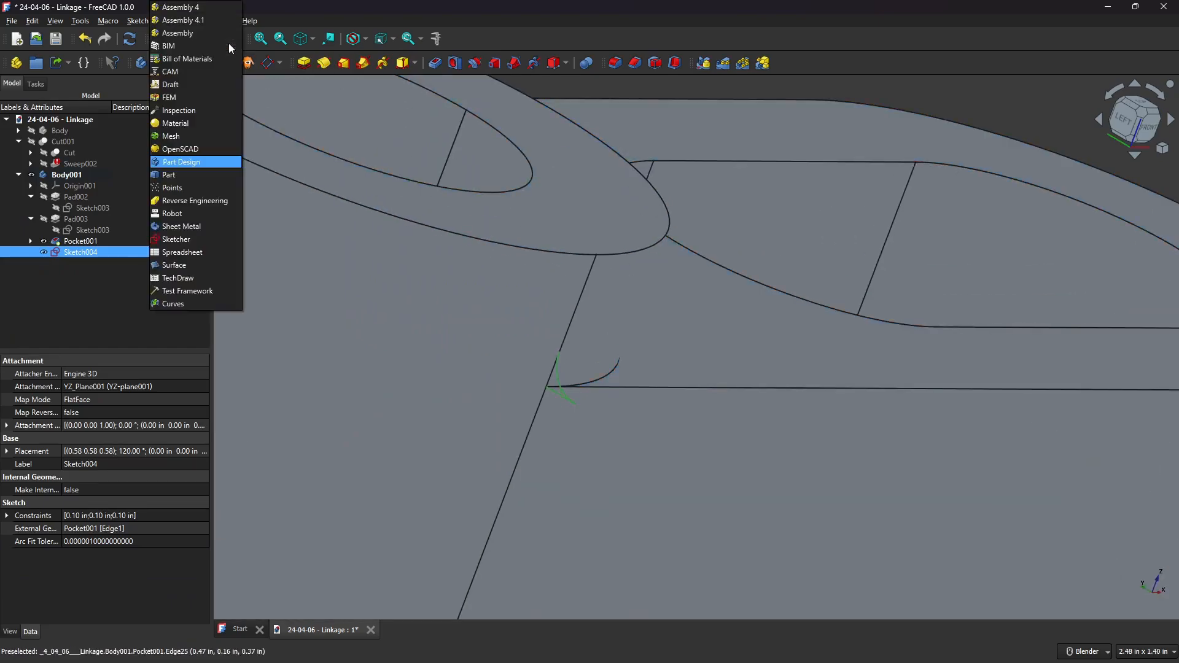
click(189, 171)
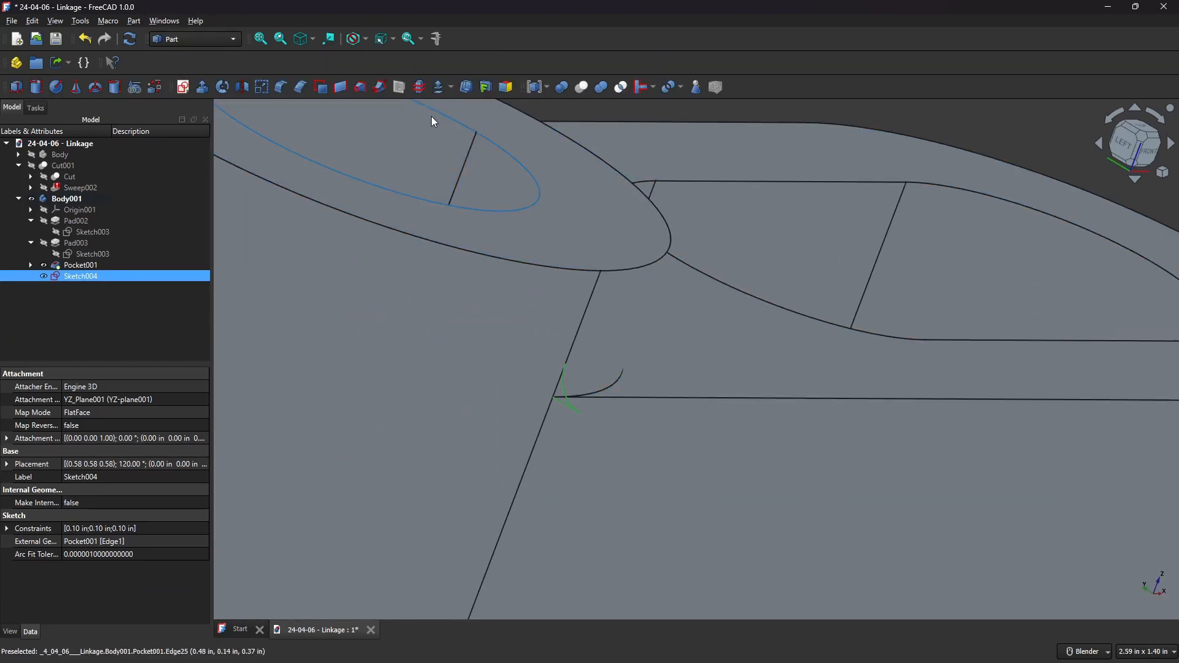
Start a Sweep and add Sketch004 to the selected profiles.
click(380, 90)
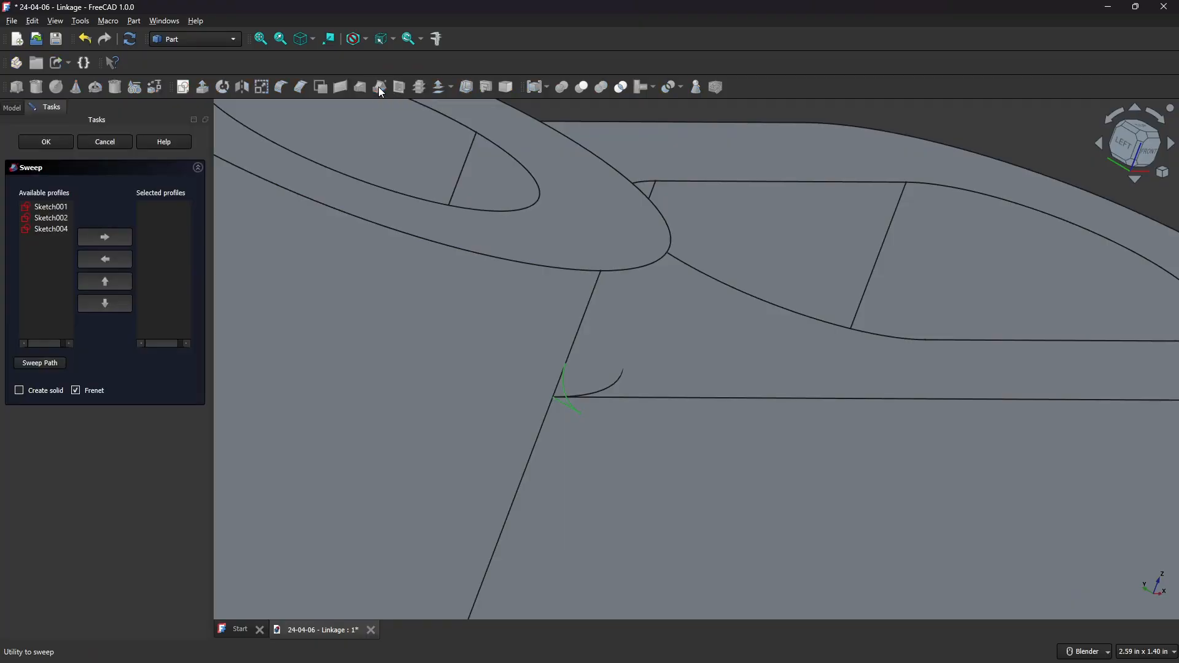
click(59, 231)
click(60, 219)
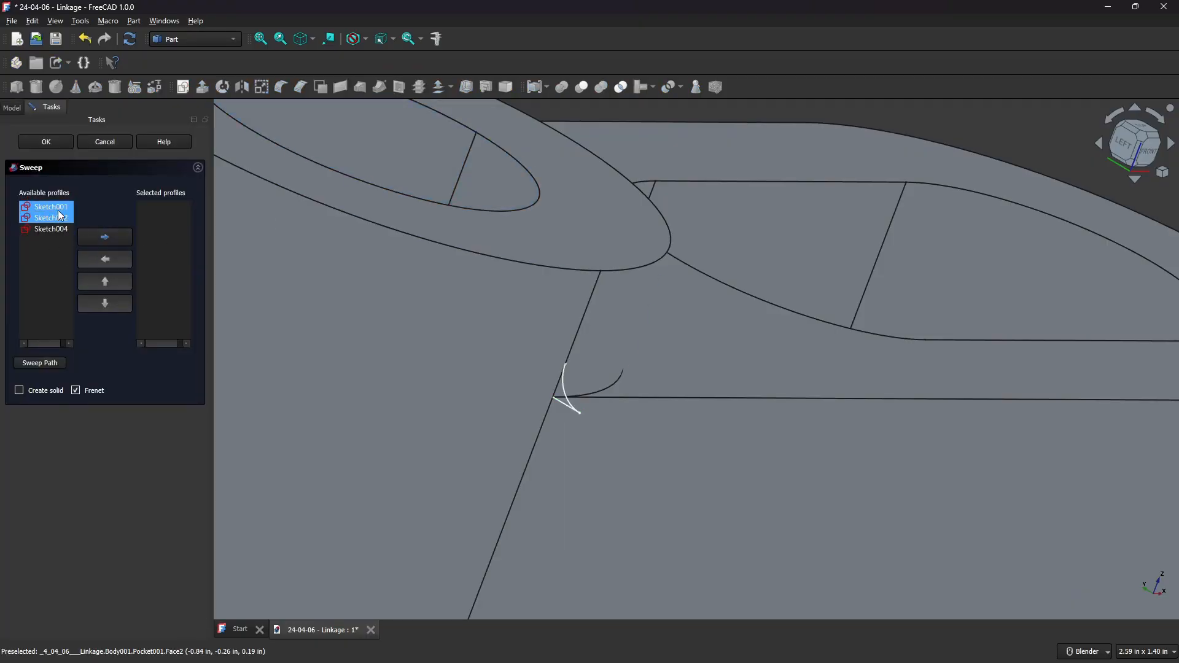
click(57, 229)
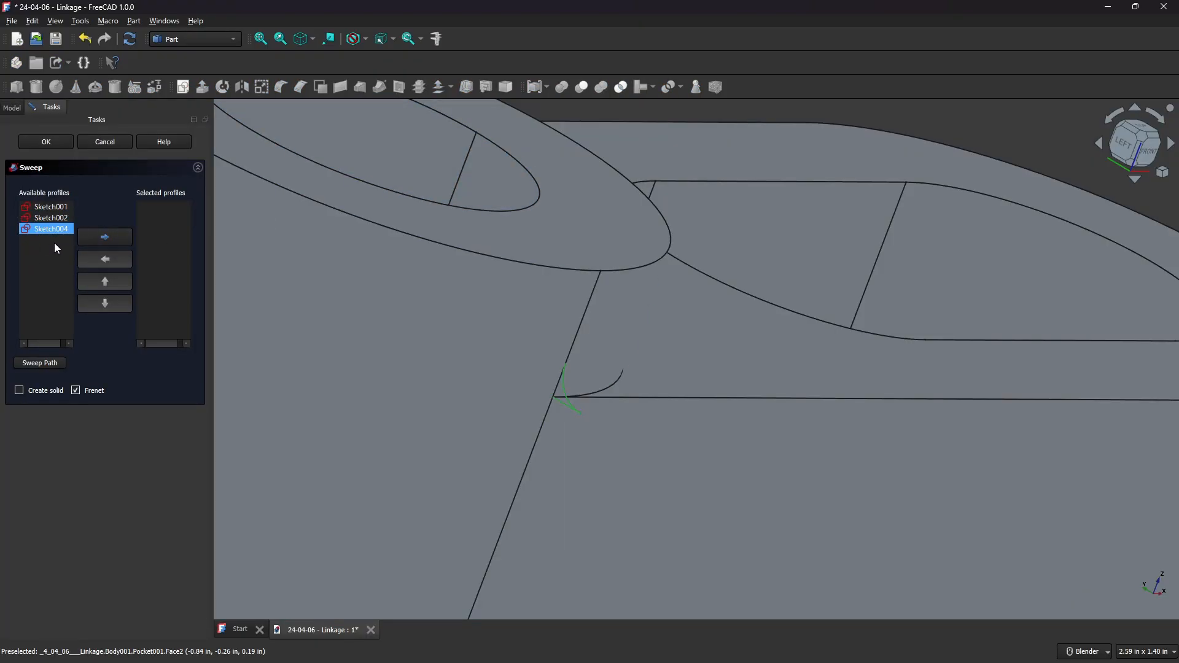
scroll(578, 387, up, 3)
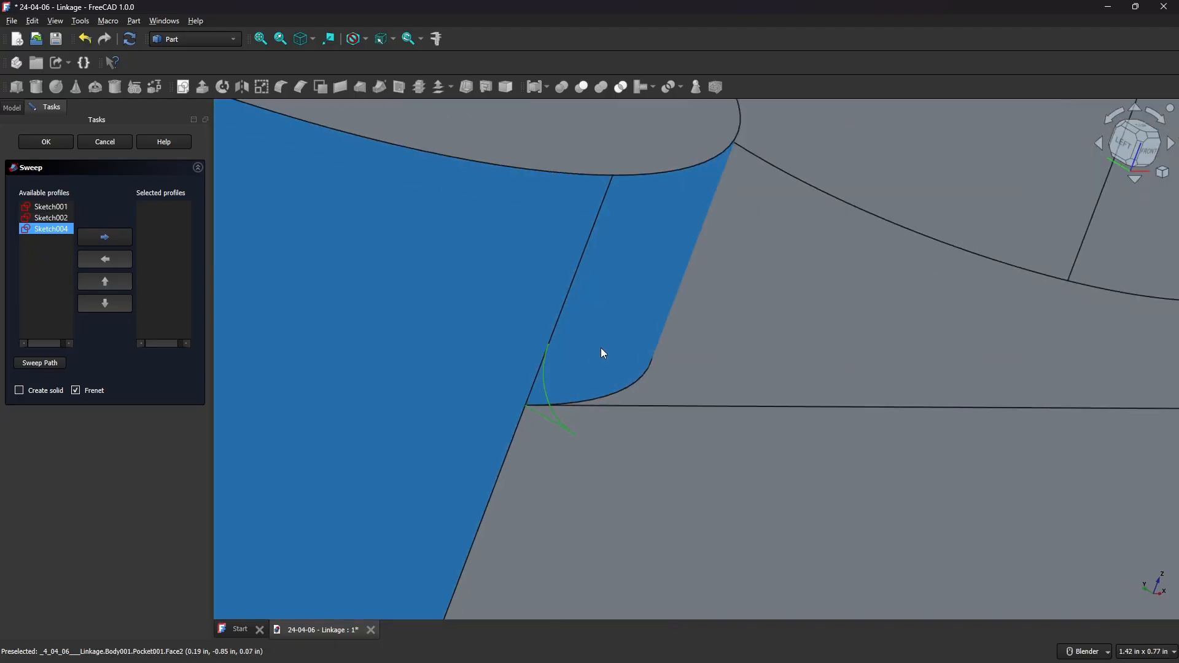
click(121, 239)
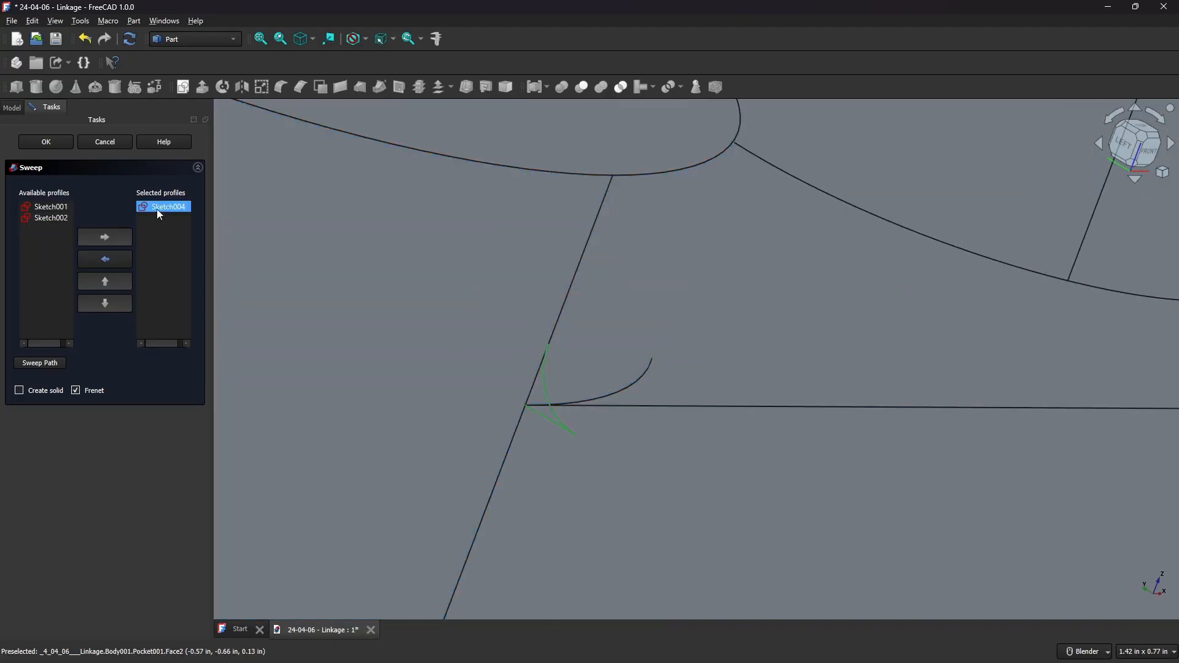
Pick the hub's curved edge as the sweep path, enable Create solid, and confirm the sweep.
click(41, 363)
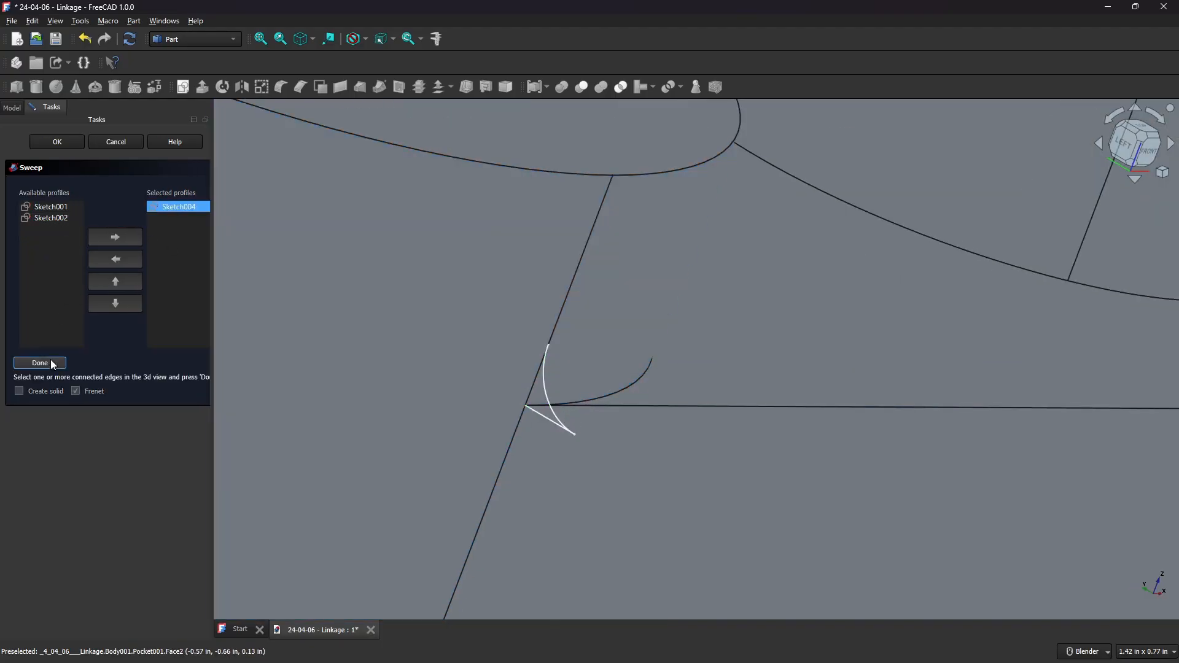
click(639, 385)
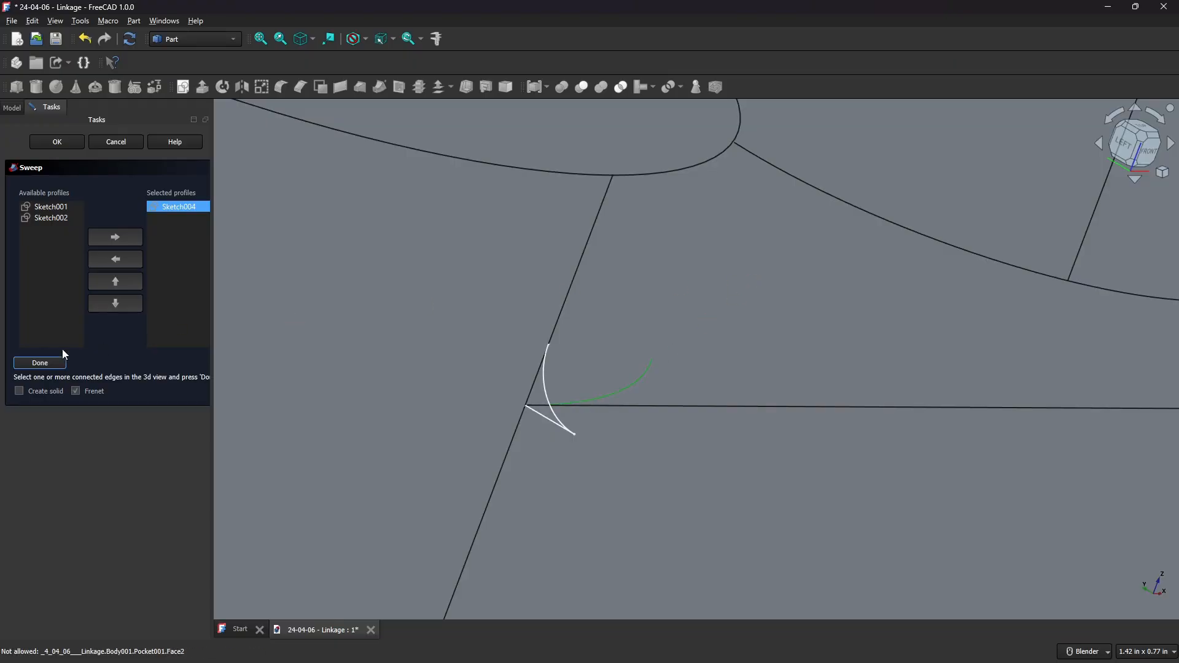
click(46, 363)
click(19, 391)
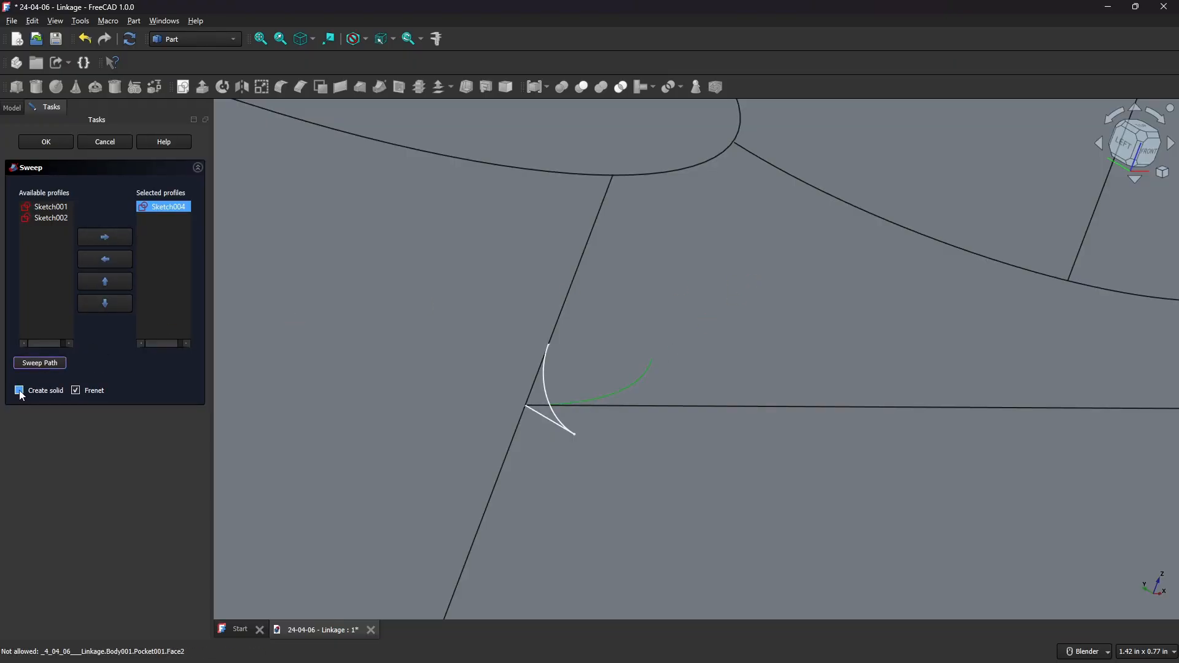
click(44, 143)
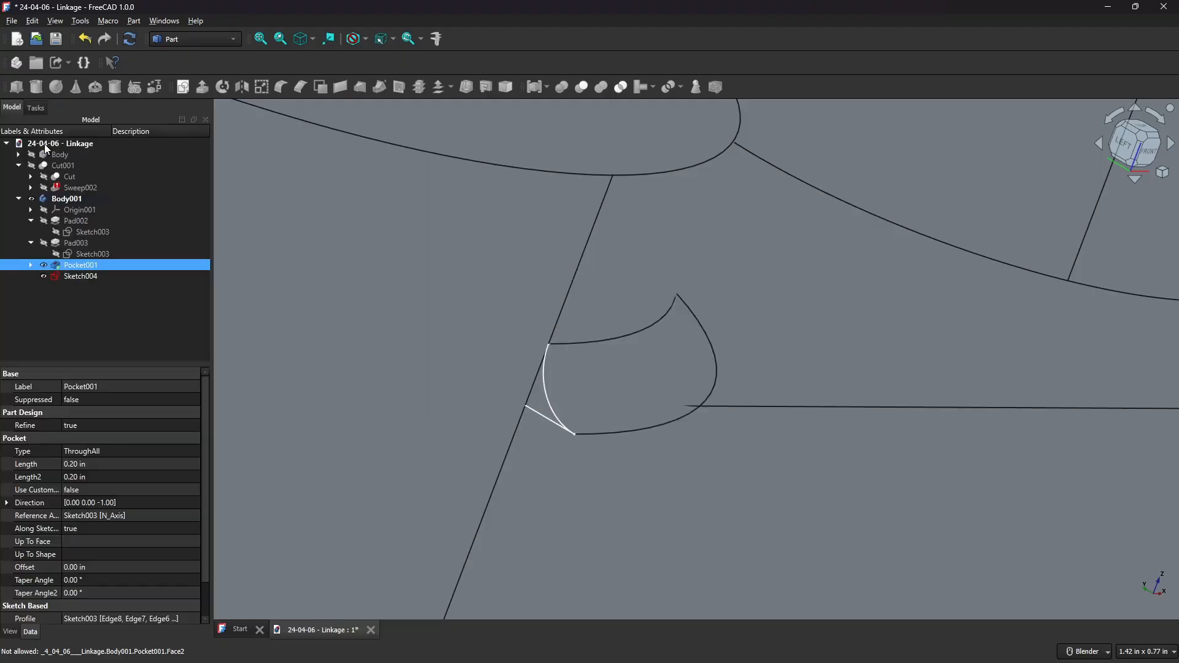
Inspect the swept feature around the hub from the front, top and isometric views.
middle_drag(620, 265, 607, 229)
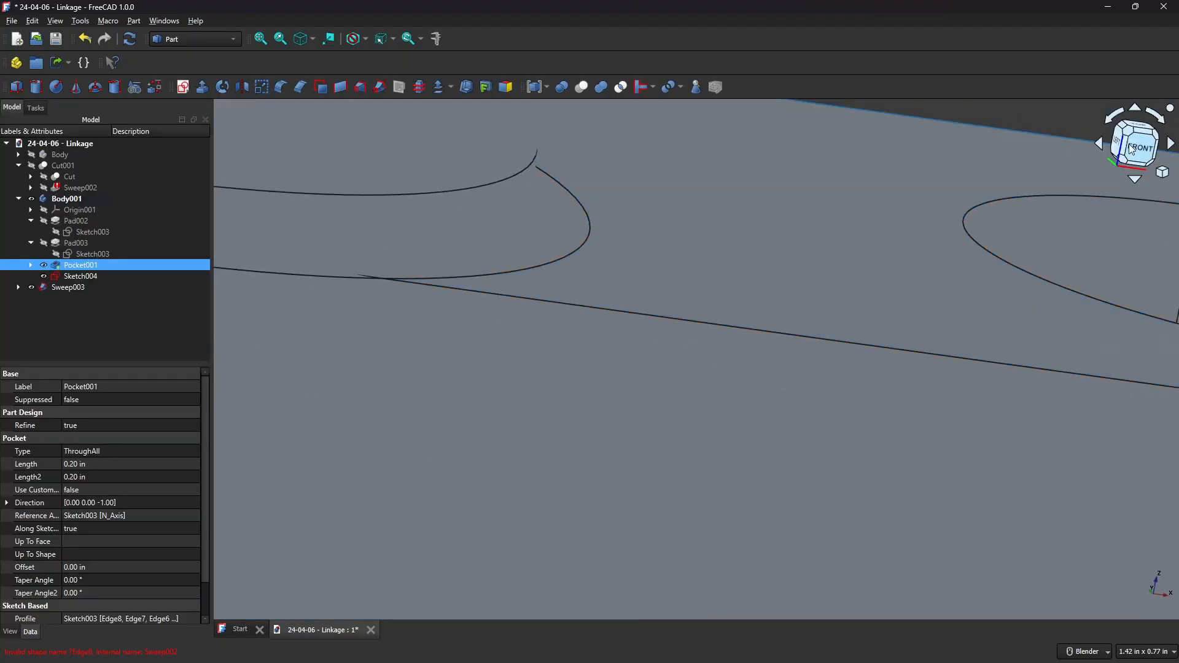
click(1131, 148)
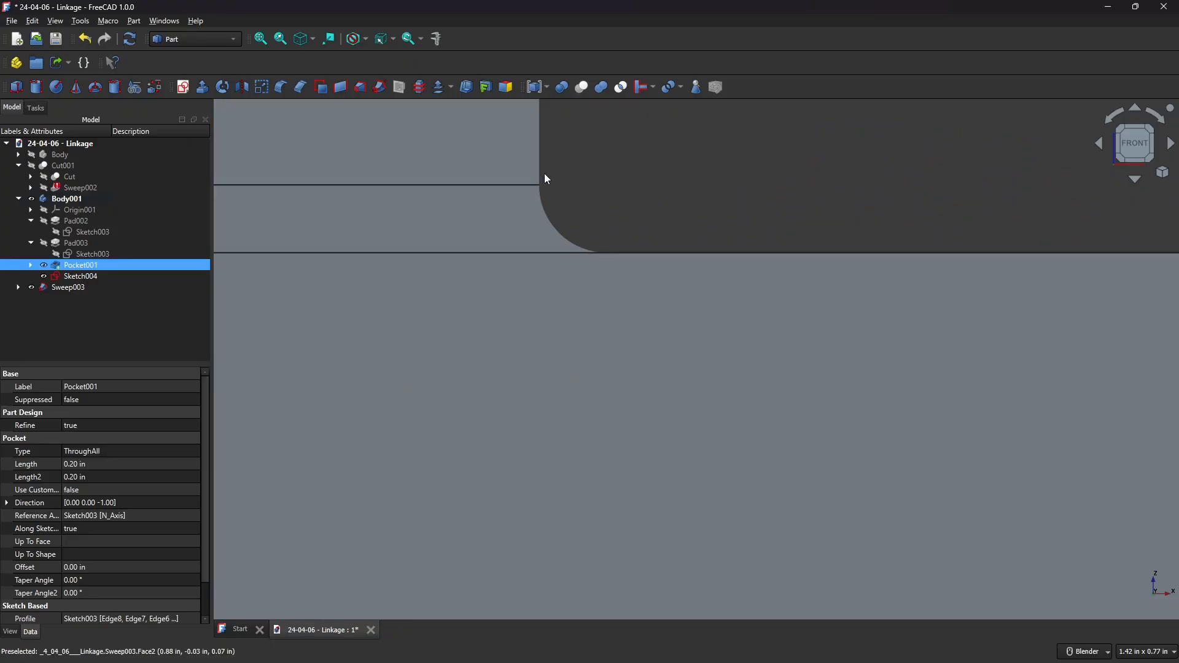
middle_drag(606, 177, 610, 247)
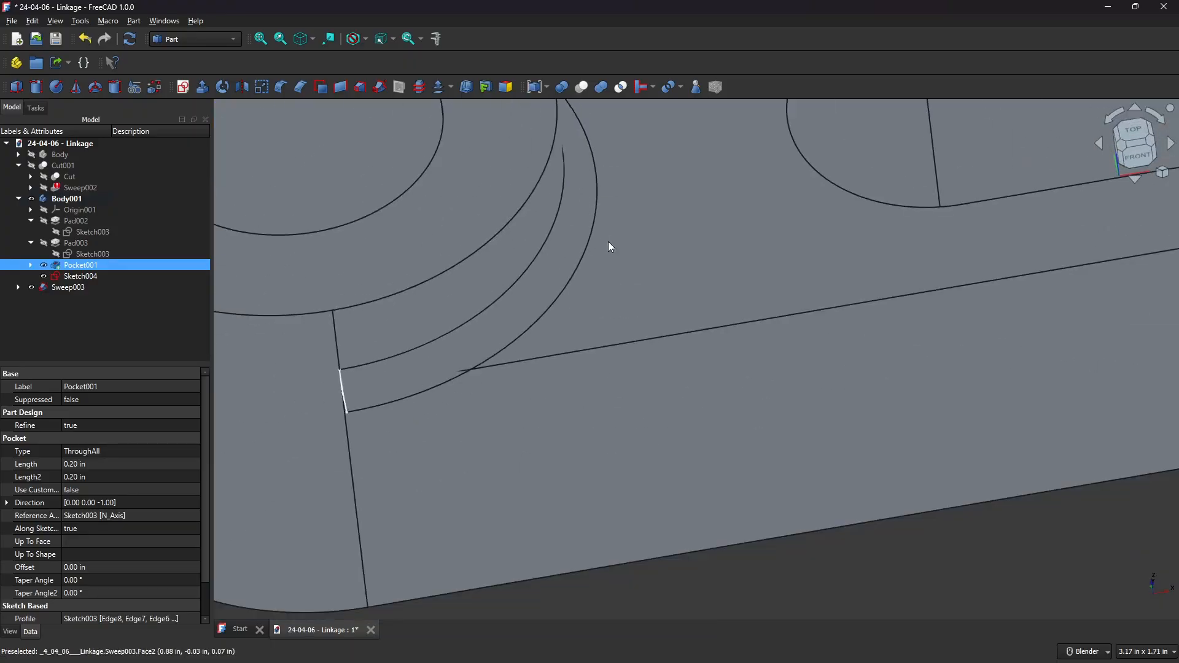
click(1140, 137)
scroll(723, 229, down, 4)
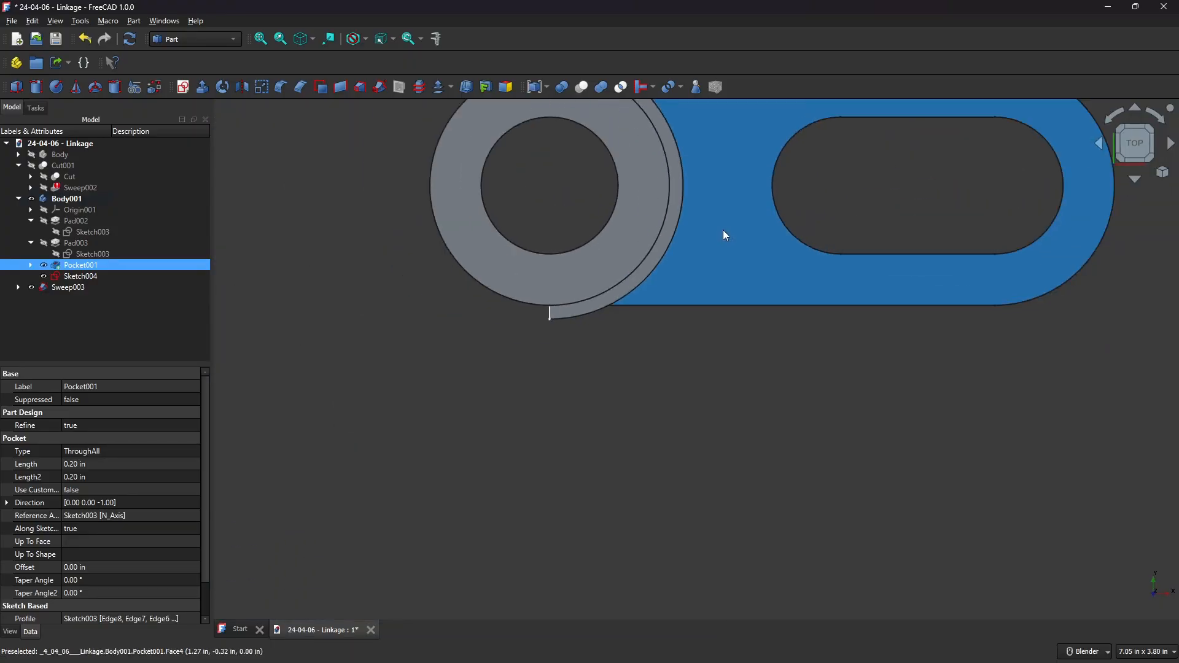
shift+middle_drag(689, 191, 694, 330)
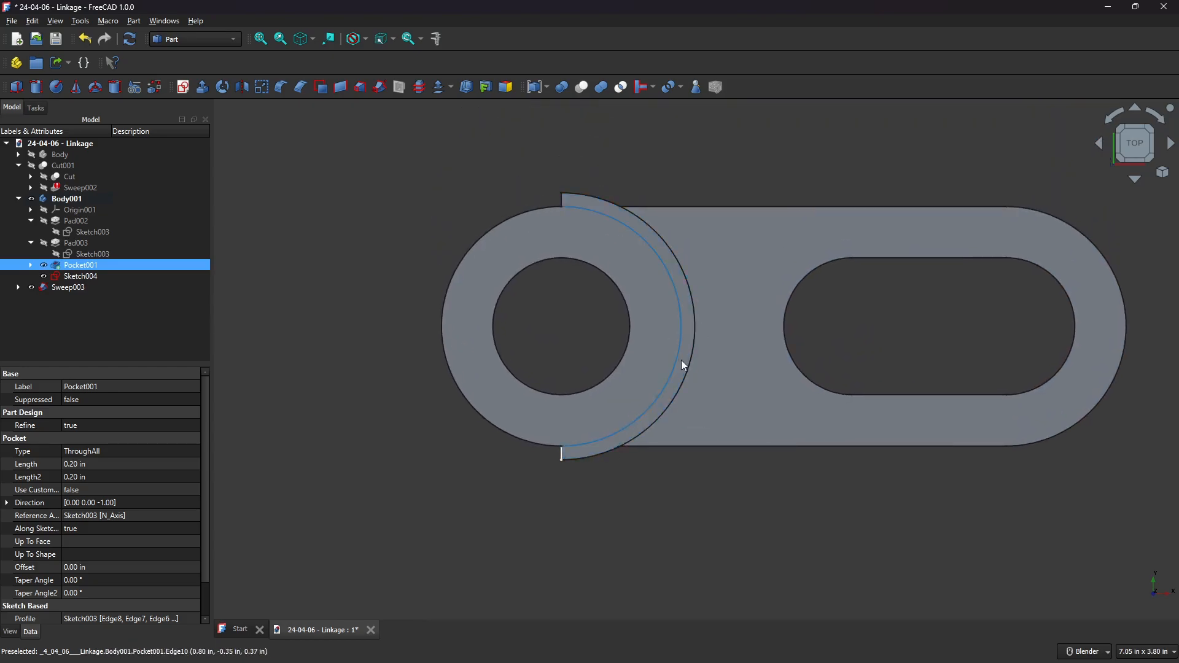
scroll(588, 463, up, 3)
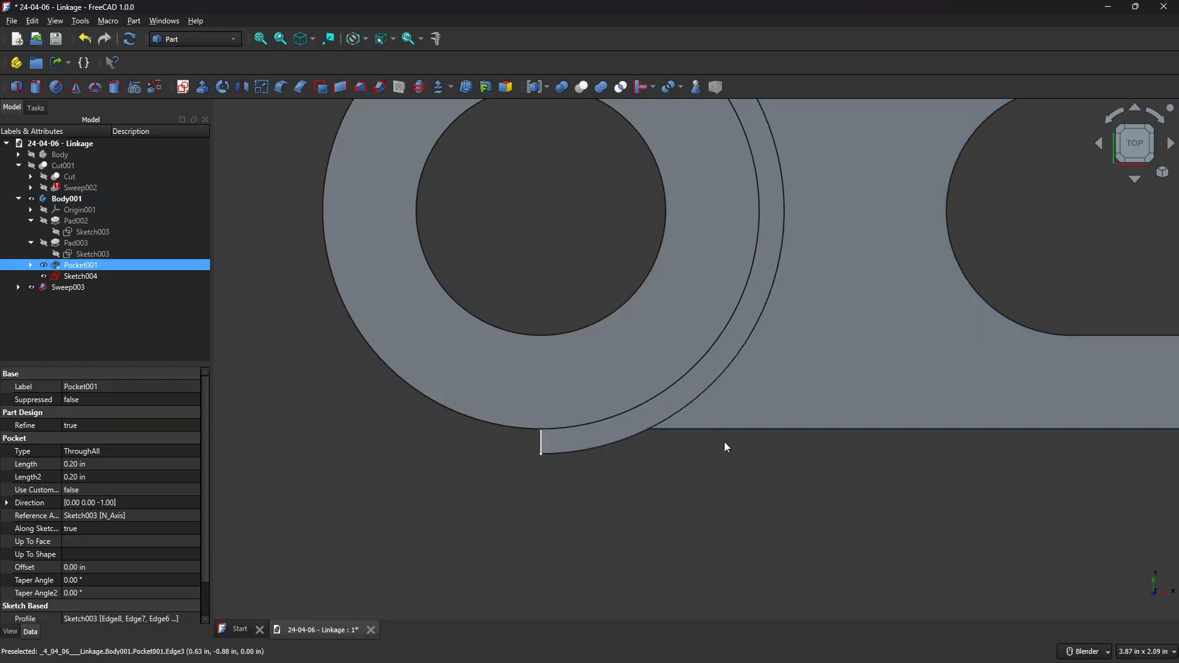
scroll(724, 421, down, 2)
shift+middle_drag(760, 279, 667, 218)
click(666, 213)
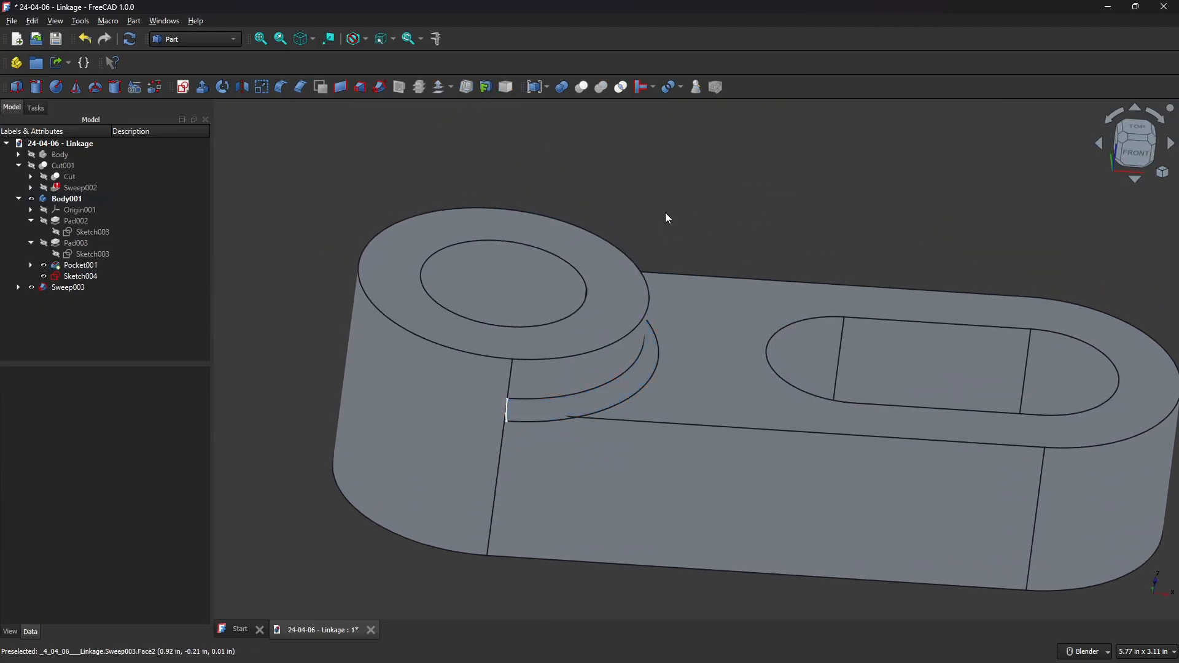
scroll(619, 440, up, 3)
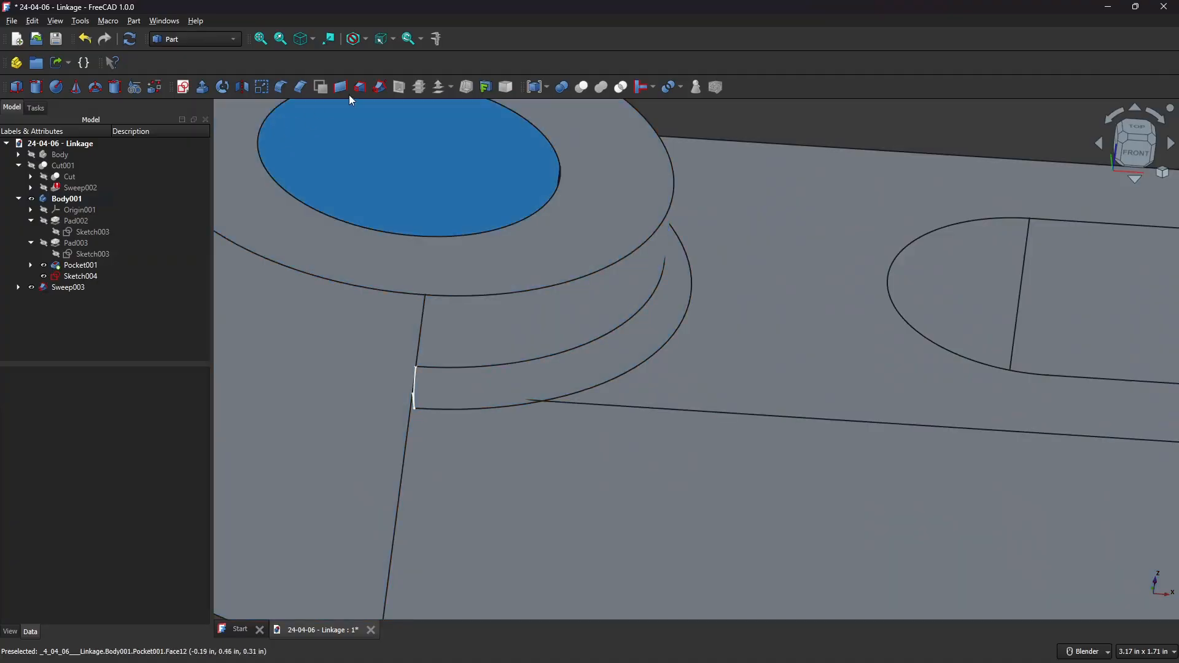
Sweep Sketch004 along the pocket's long straight lower edge, leaving Create solid off.
click(381, 87)
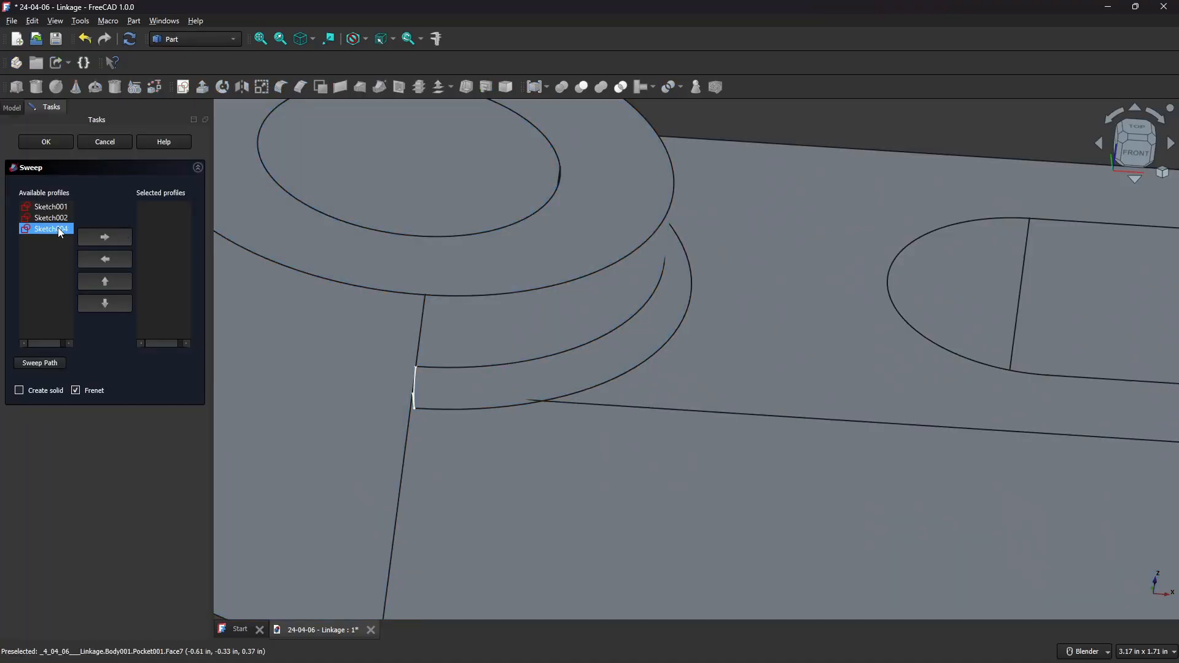
click(109, 236)
click(43, 363)
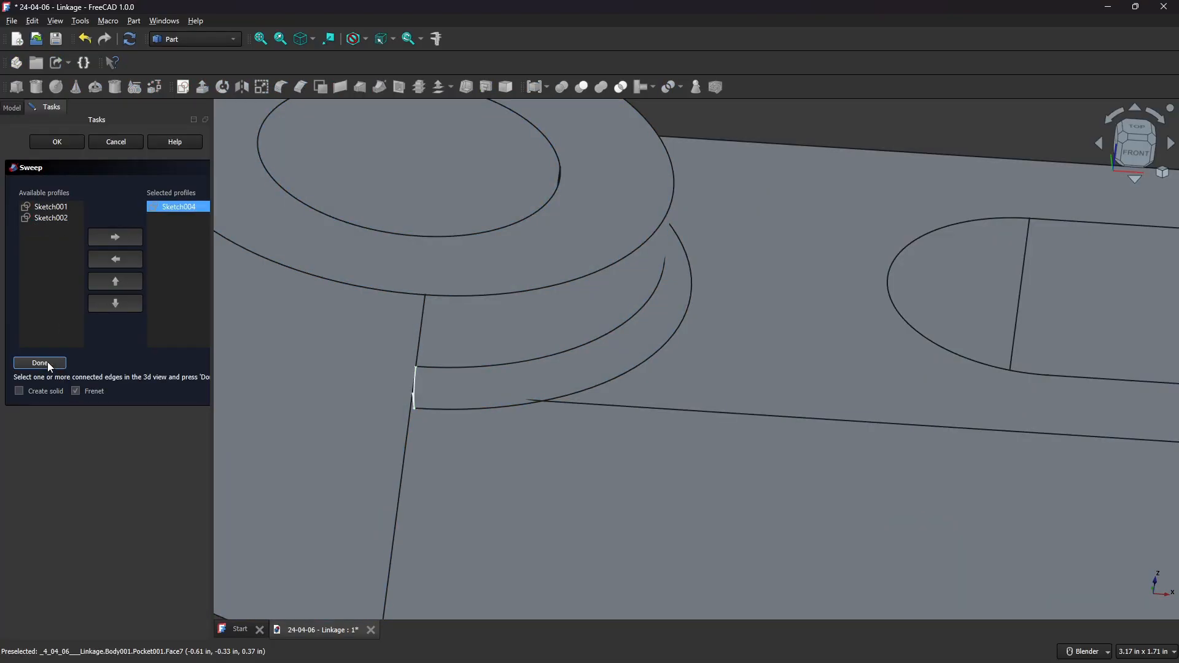
click(729, 417)
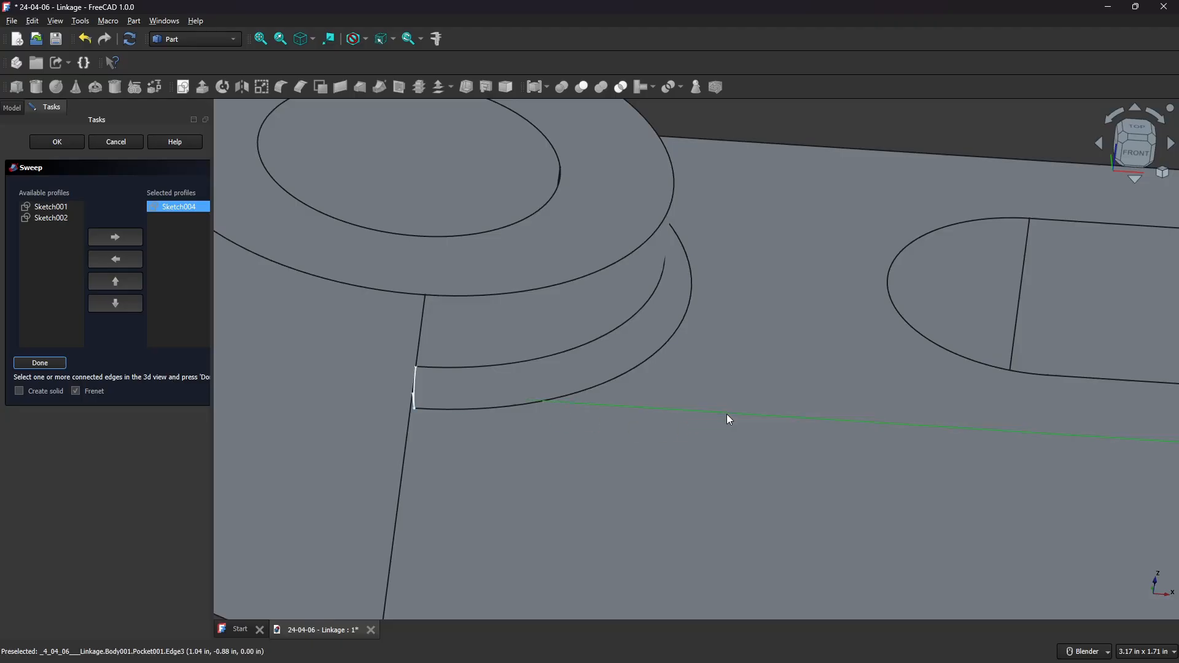
click(40, 363)
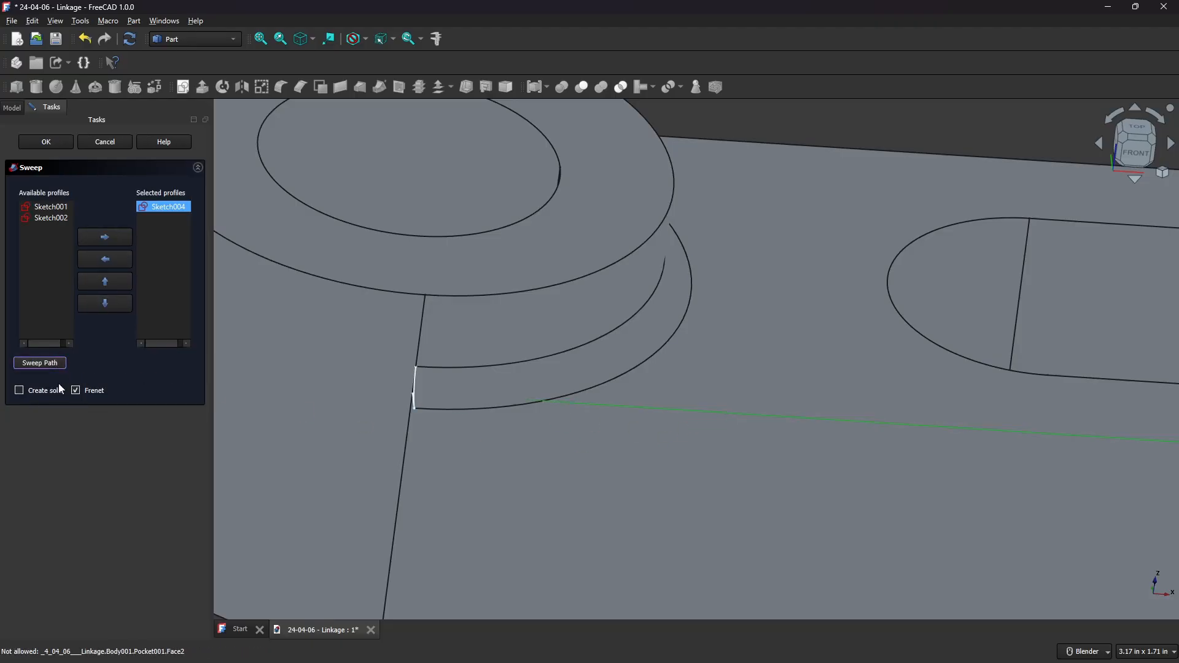
click(56, 143)
Cut the new straight sweep (Sweep004) from the hub sweep (Sweep003) with the Part Cut tool.
scroll(669, 325, up, 3)
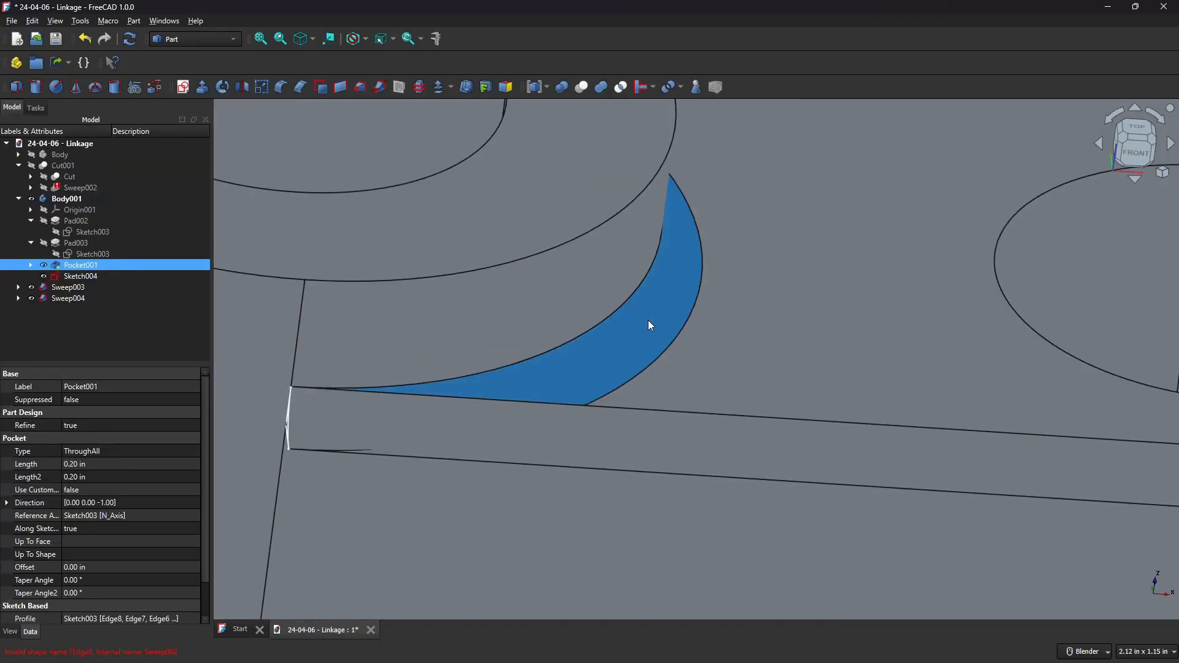
click(649, 322)
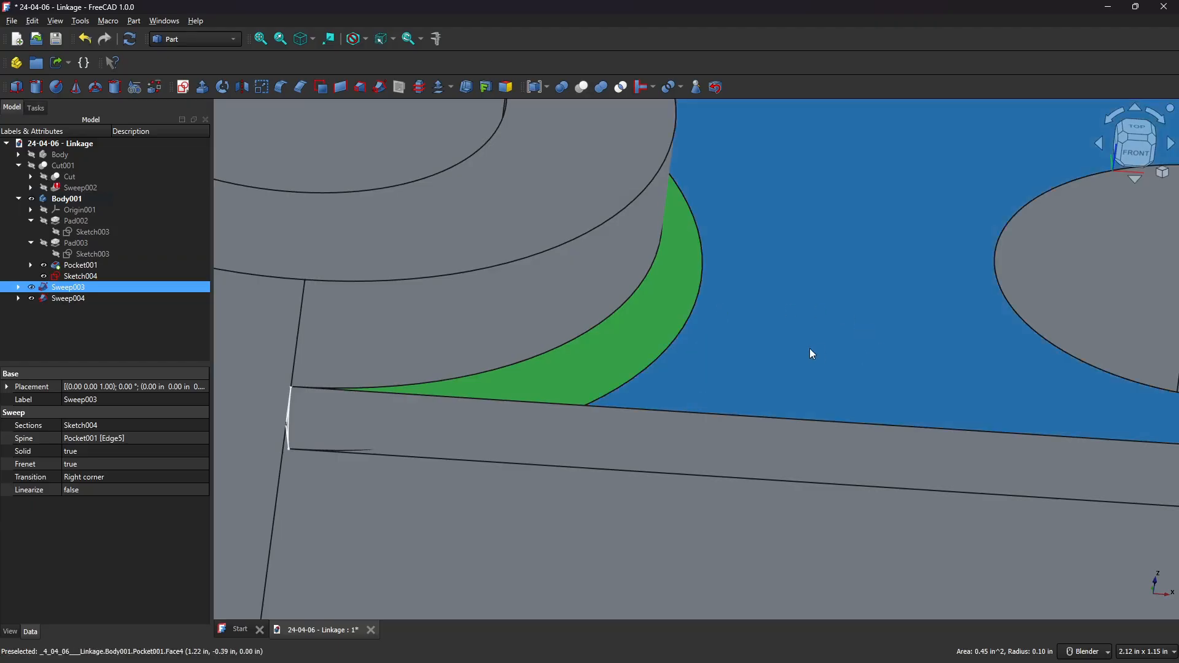
ctrl+click(697, 441)
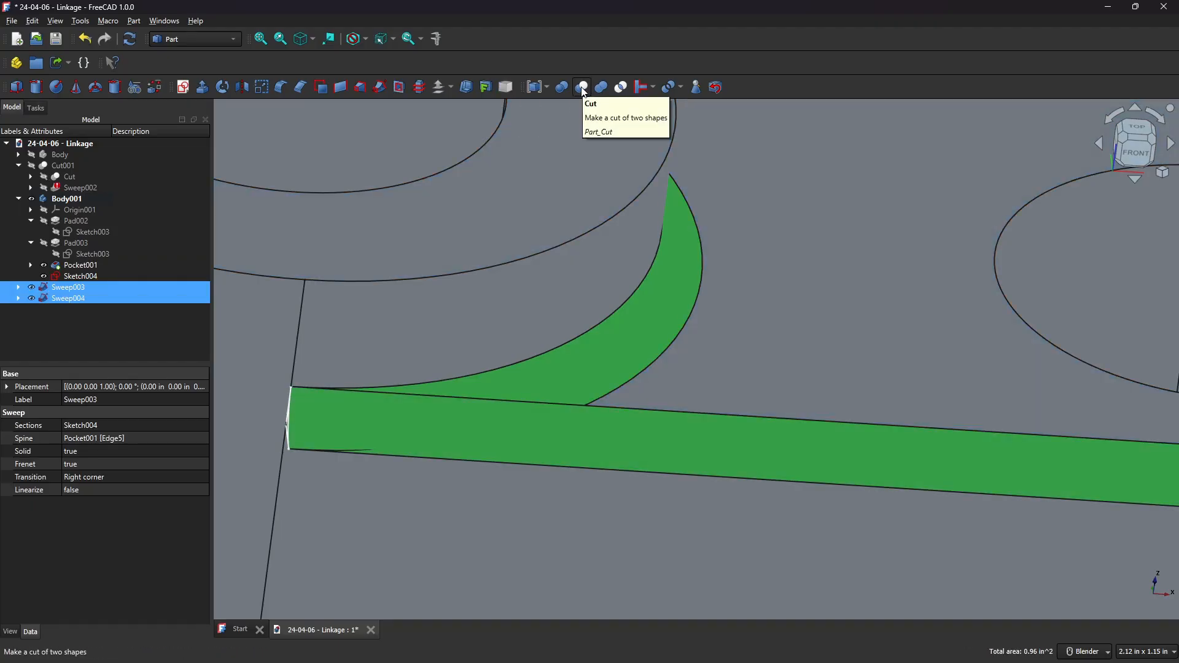
click(583, 90)
Inspect the cut result where the hub fillet meets the slotted body, from the top and orbited views.
scroll(735, 233, down, 3)
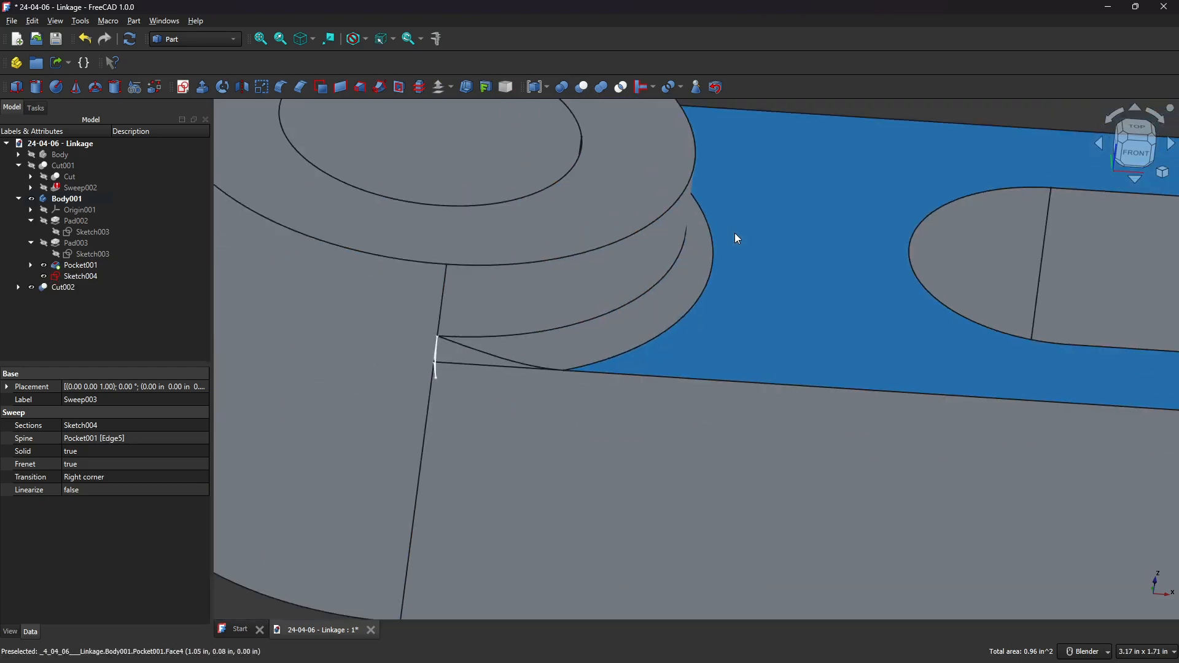
click(1137, 129)
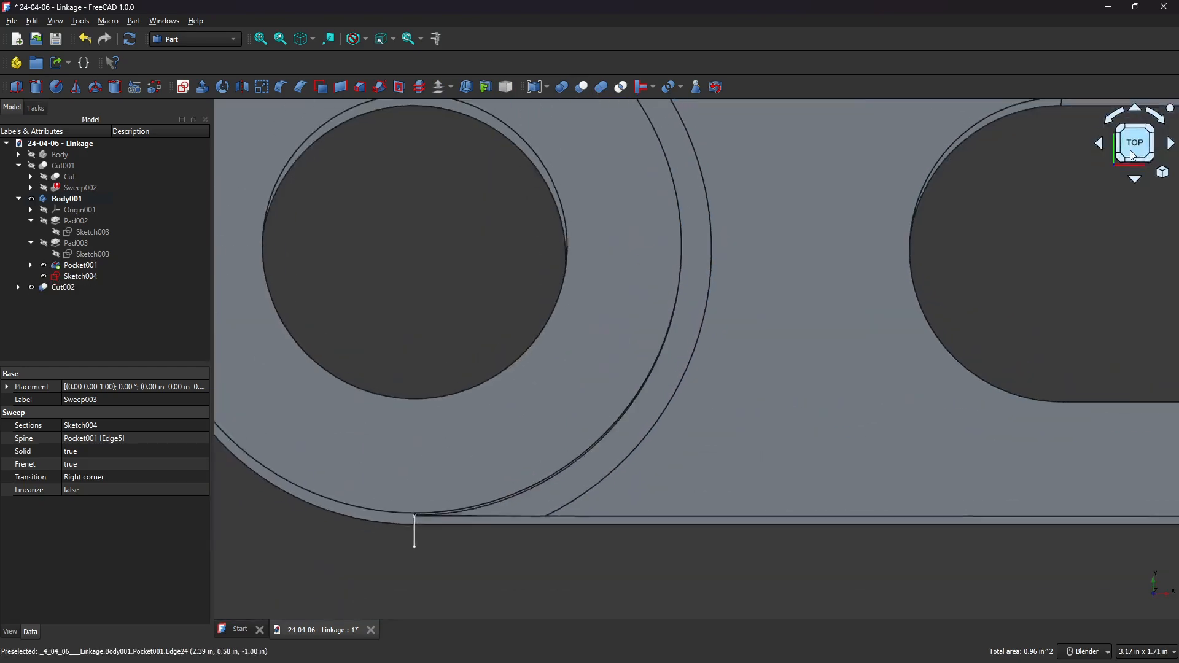
shift+middle_drag(699, 288, 693, 244)
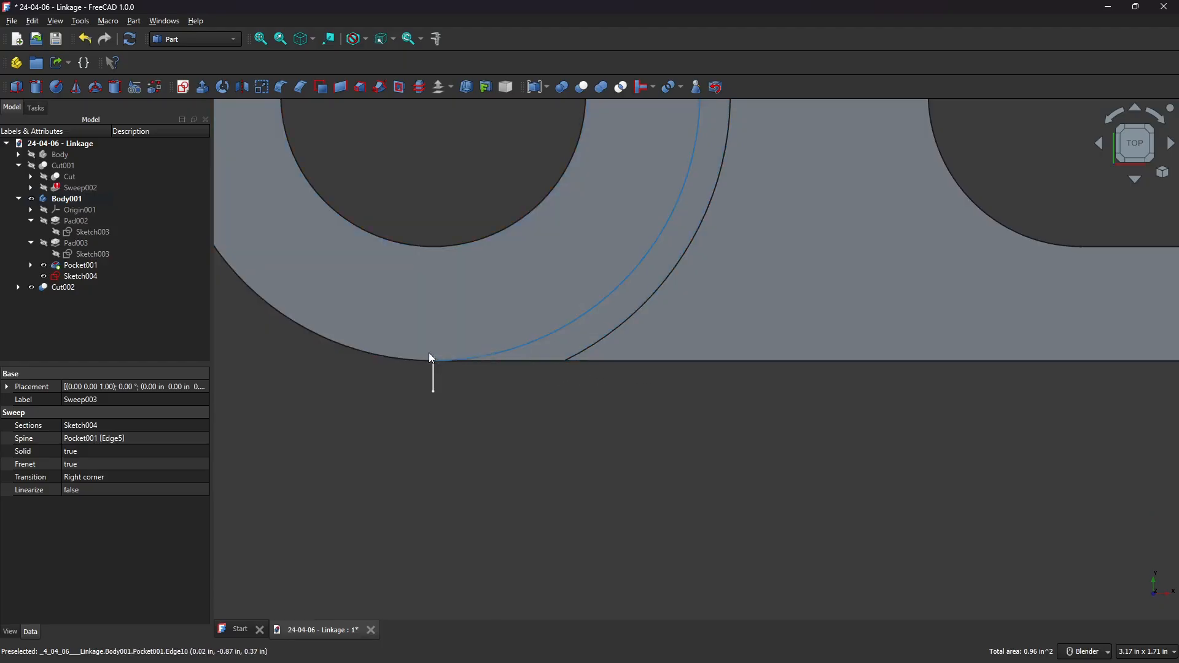
scroll(624, 400, down, 5)
shift+middle_drag(654, 258, 655, 384)
scroll(539, 257, up, 4)
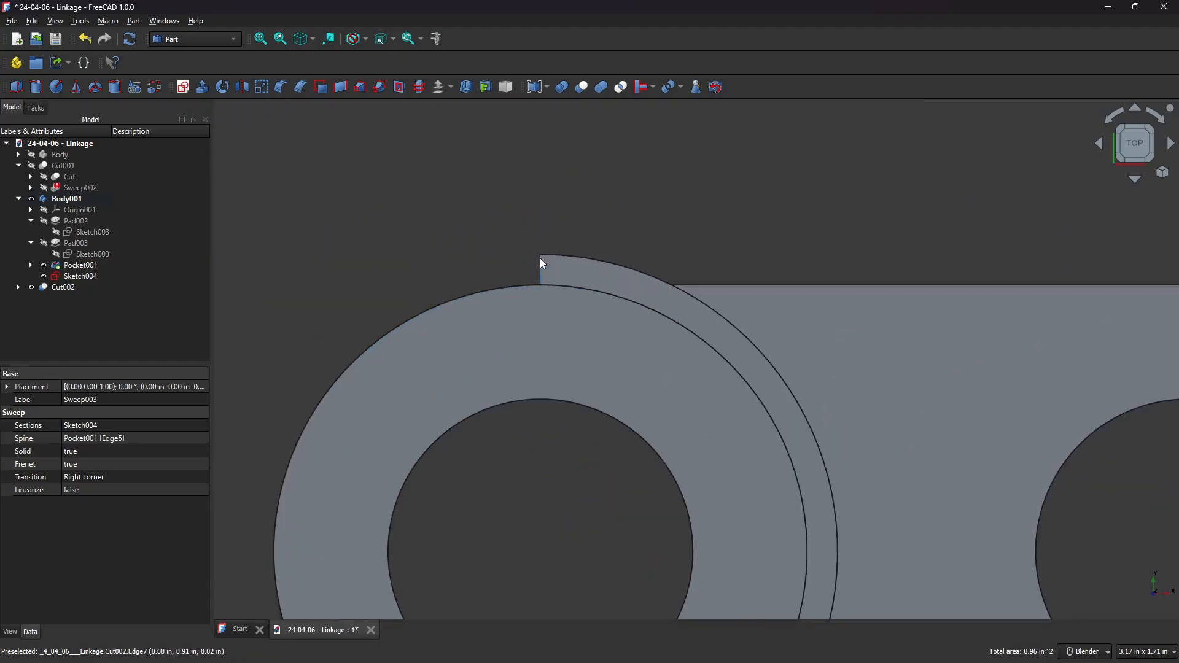
middle_drag(648, 296, 726, 488)
middle_drag(727, 529, 550, 437)
middle_drag(453, 376, 623, 404)
shift+middle_drag(473, 355, 737, 481)
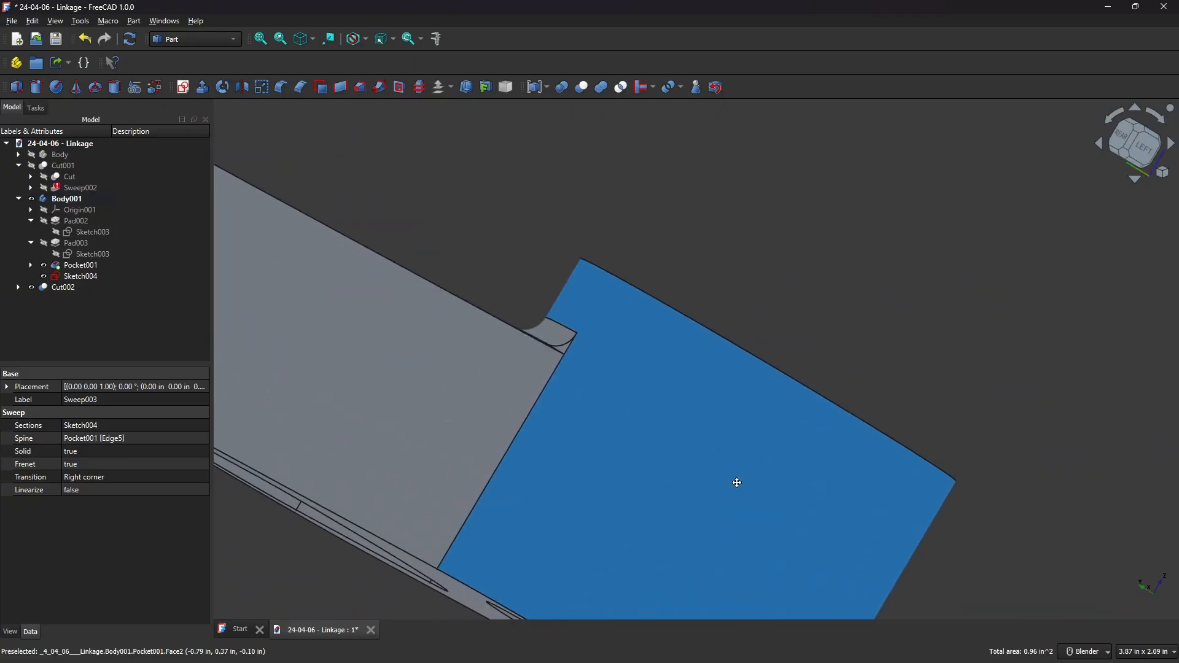
click(491, 319)
scroll(585, 341, up, 5)
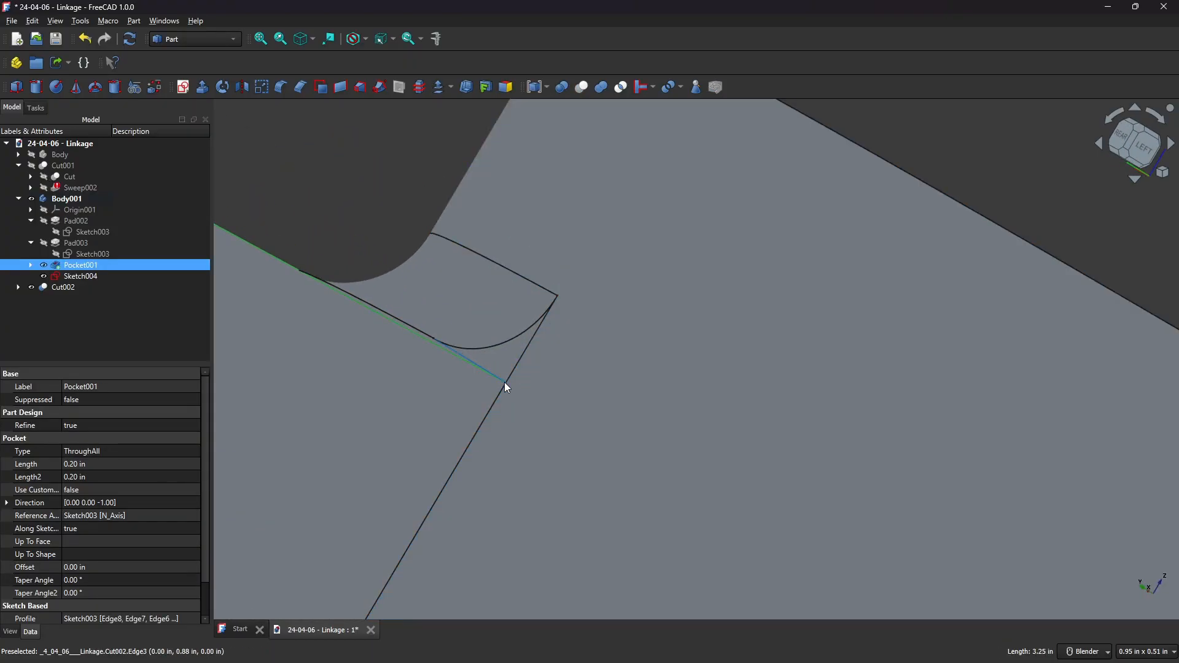
ctrl+click(538, 411)
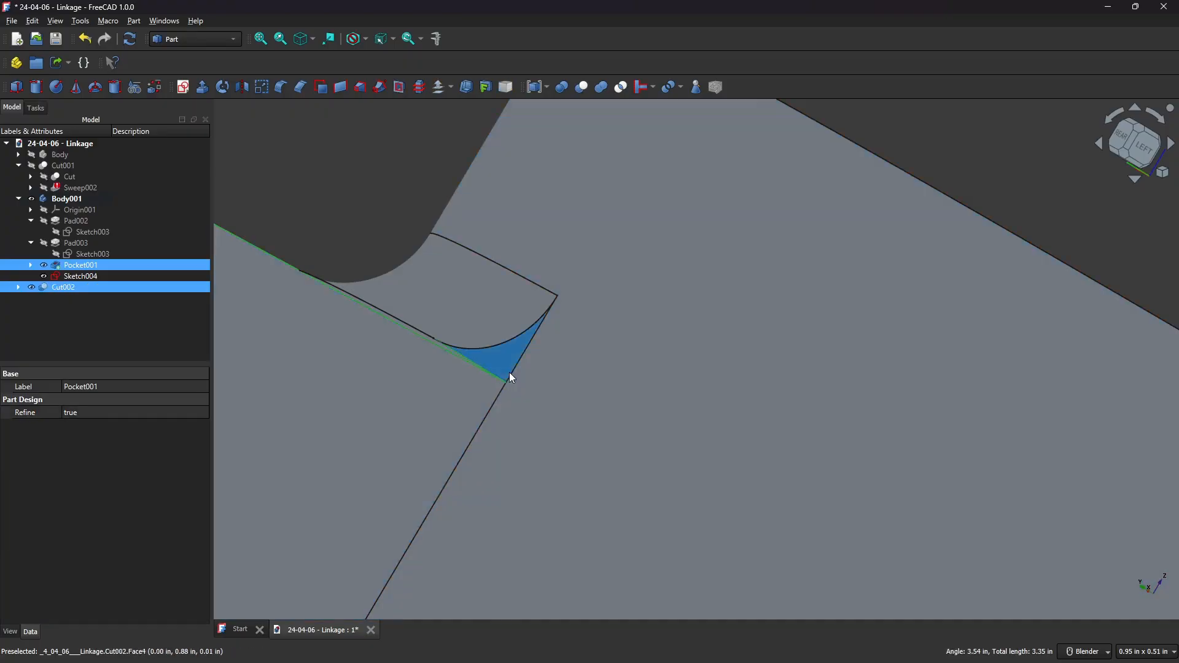
mouse_move(510, 372)
middle_down()
mouse_move(520, 351)
mouse_move(507, 353)
middle_up()
click(482, 362)
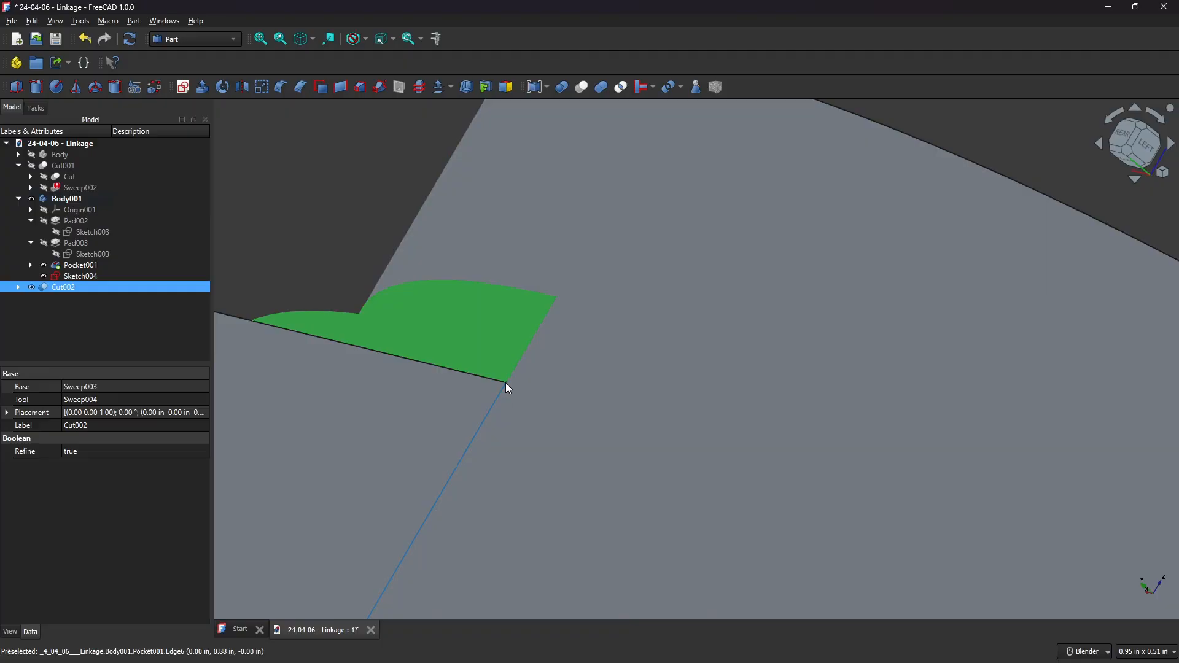
ctrl+click(569, 403)
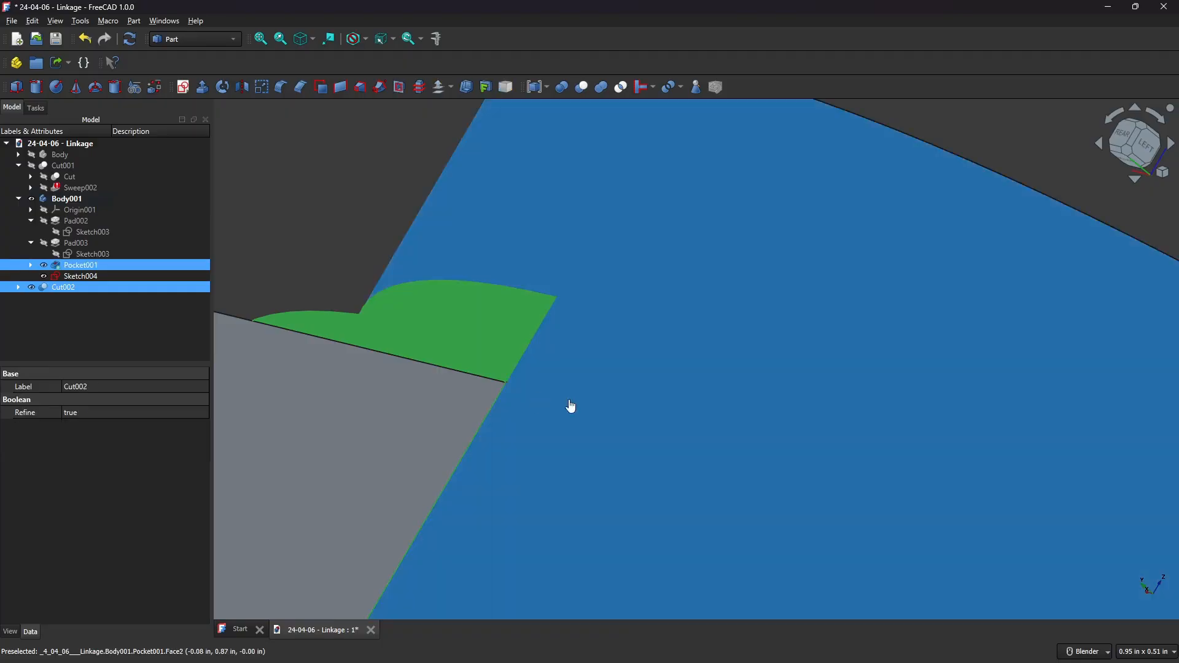
scroll(577, 403, down, 3)
click(431, 285)
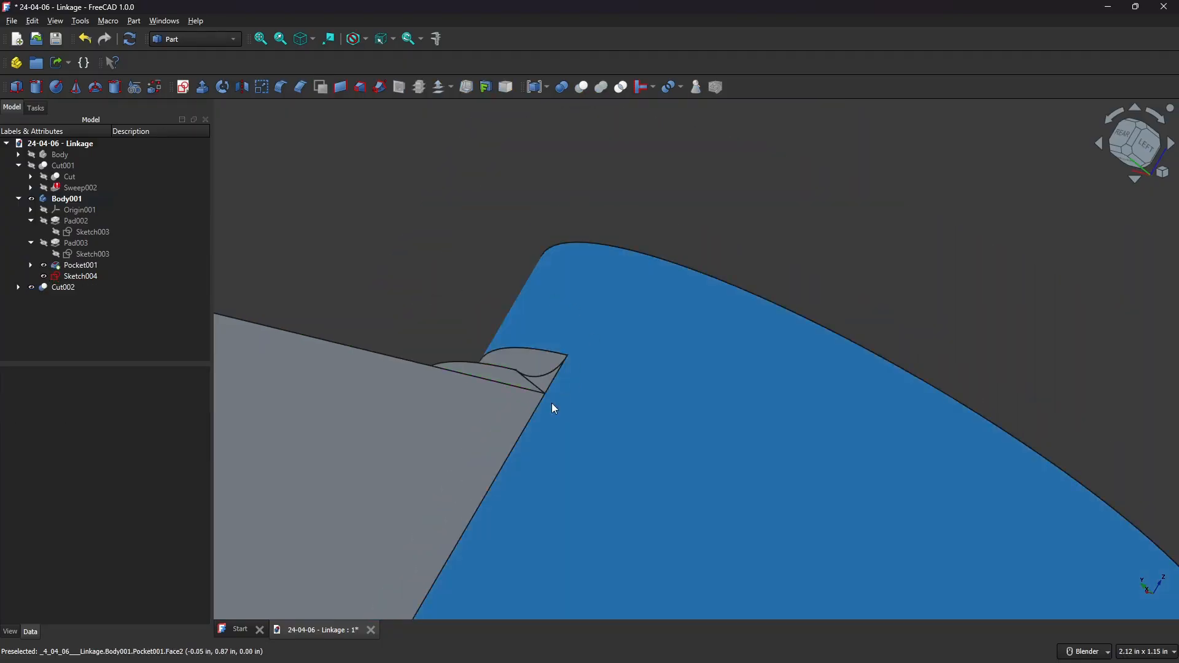
click(536, 401)
middle_drag(653, 286, 606, 270)
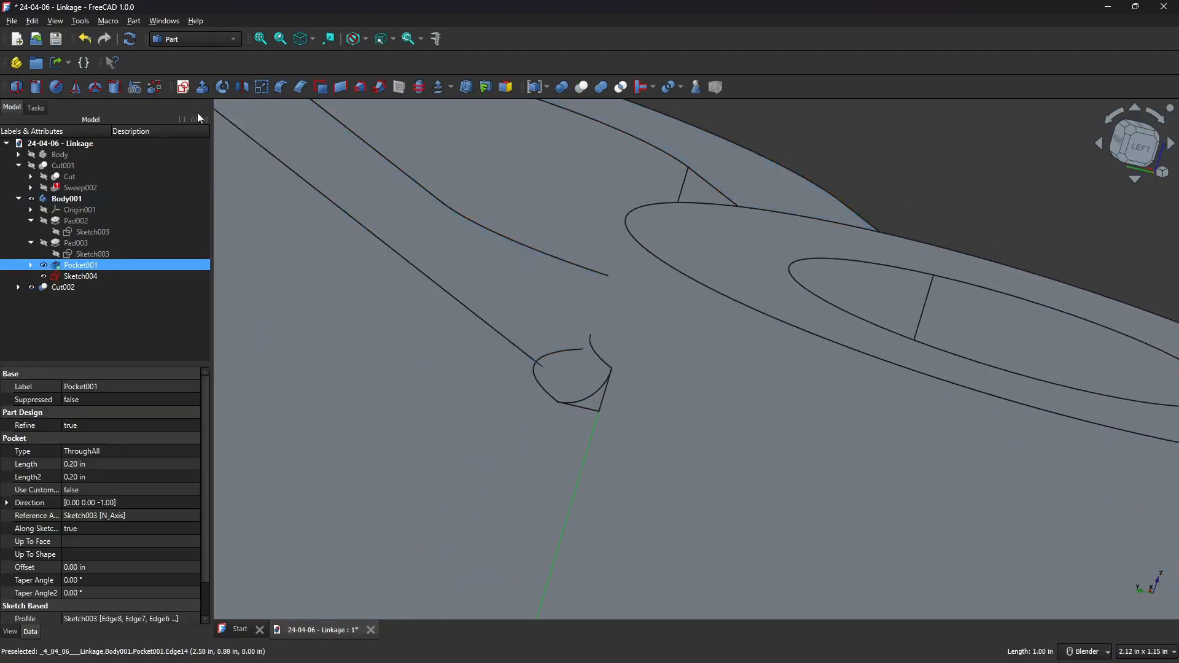
Cancel the sketch attachment and switch to the Part Design workbench.
click(182, 88)
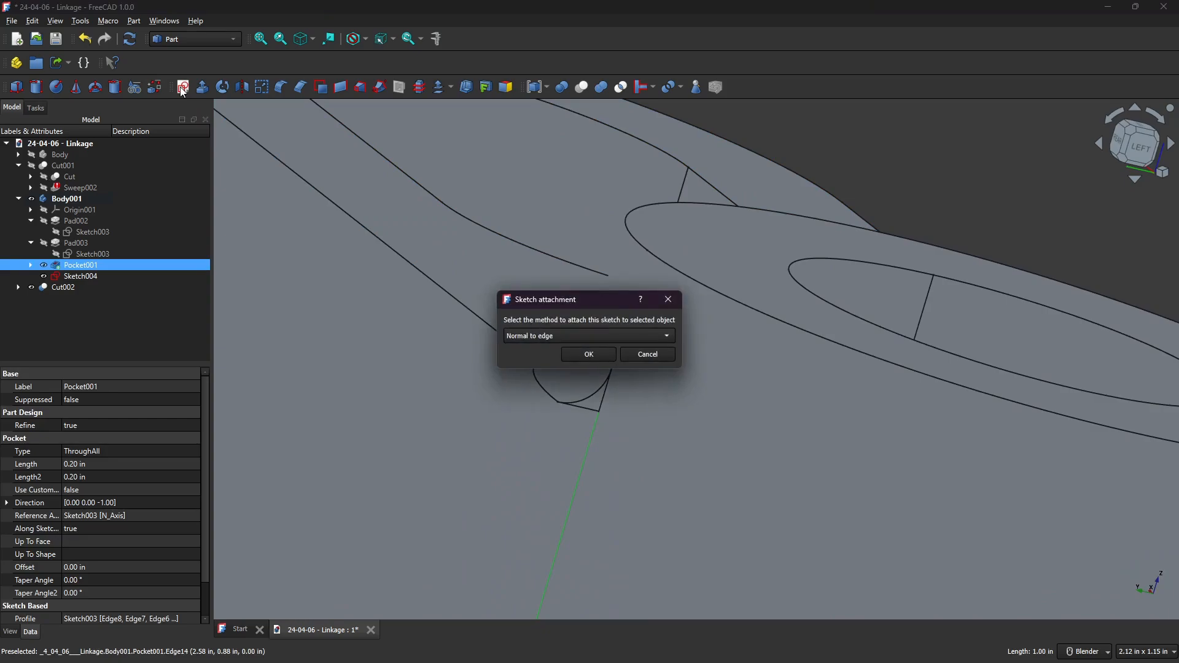
click(652, 354)
click(207, 36)
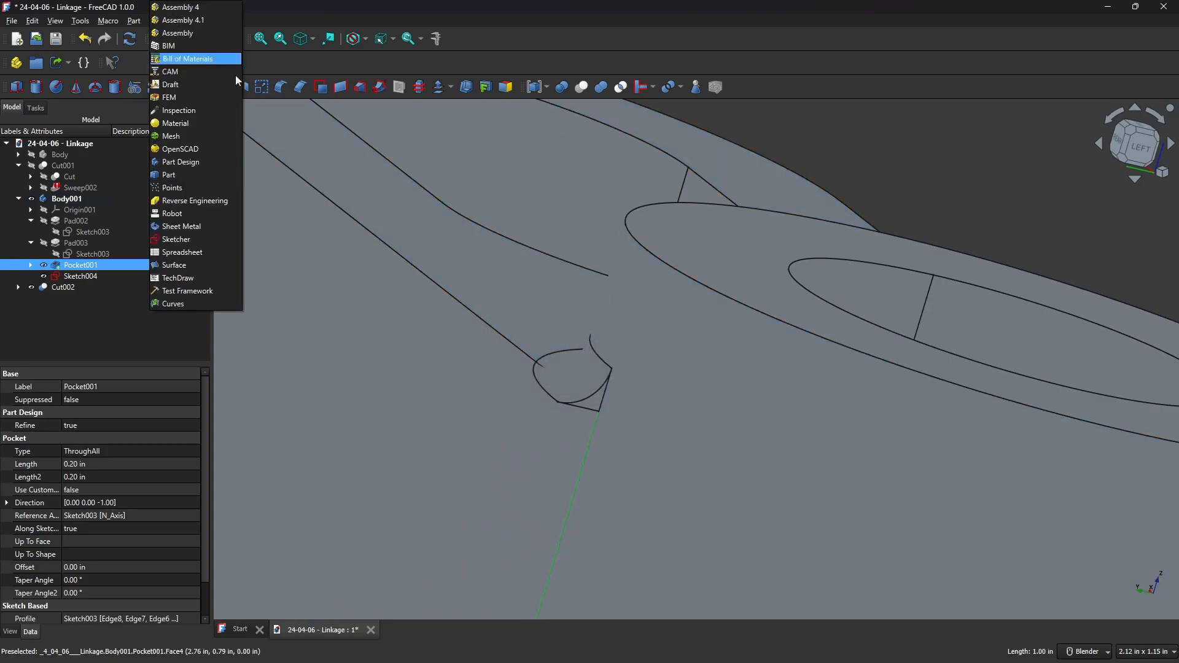
click(205, 163)
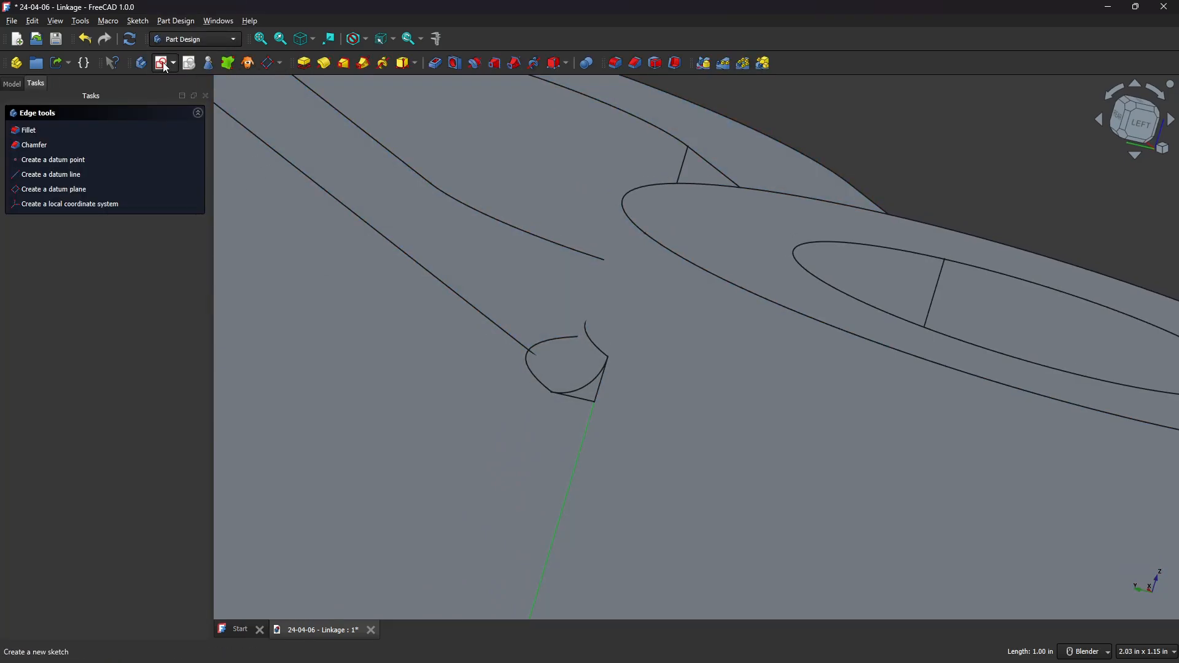
Create a new sketch on the body's YZ plane.
click(166, 64)
scroll(603, 249, down, 5)
middle_drag(603, 249, 645, 227)
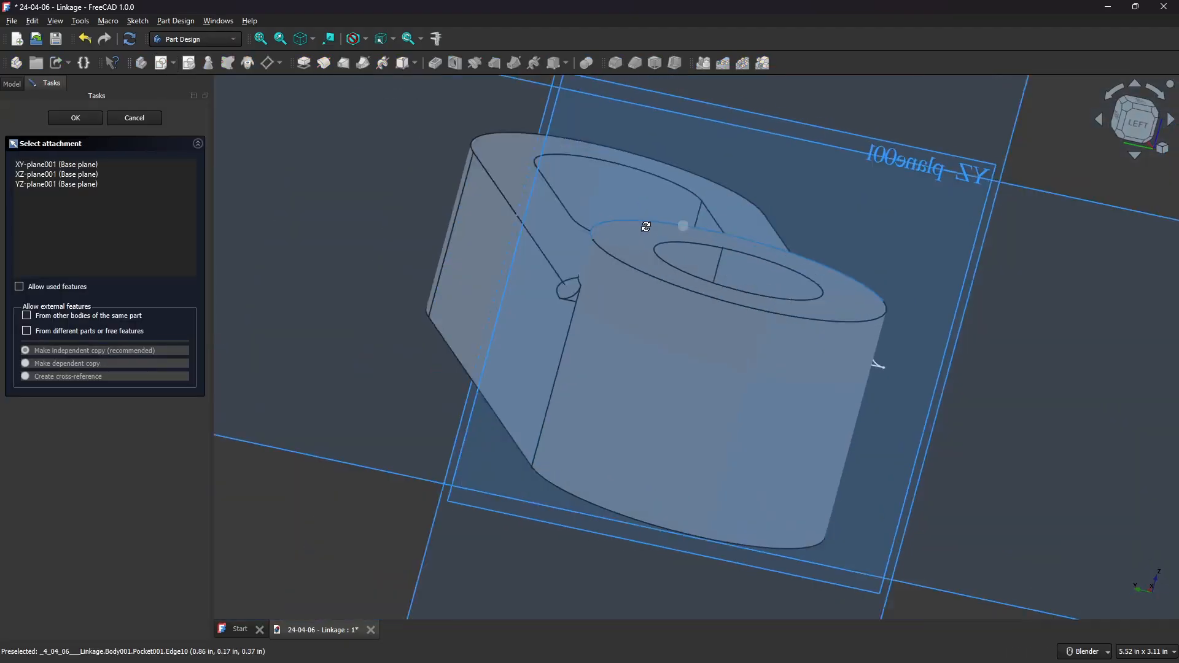
click(960, 174)
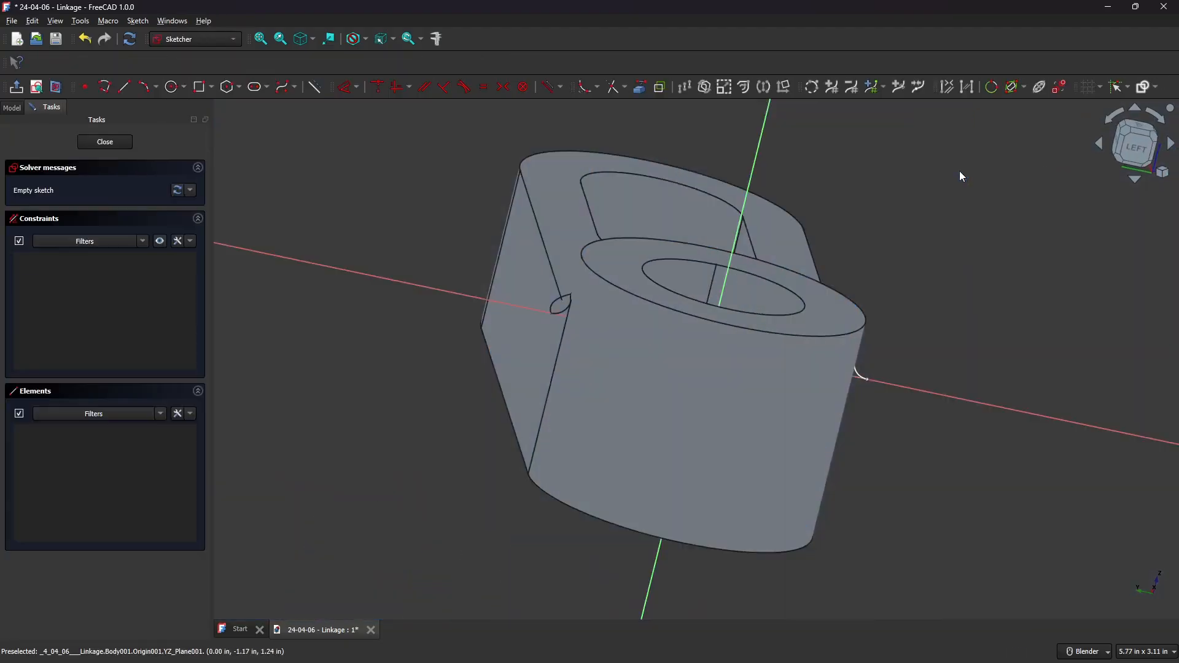
Project the vertical edge at the hub's side into the sketch as external geometry.
mouse_move(940, 370)
middle_down()
mouse_move(716, 371)
mouse_move(934, 365)
mouse_move(567, 335)
middle_up()
click(640, 88)
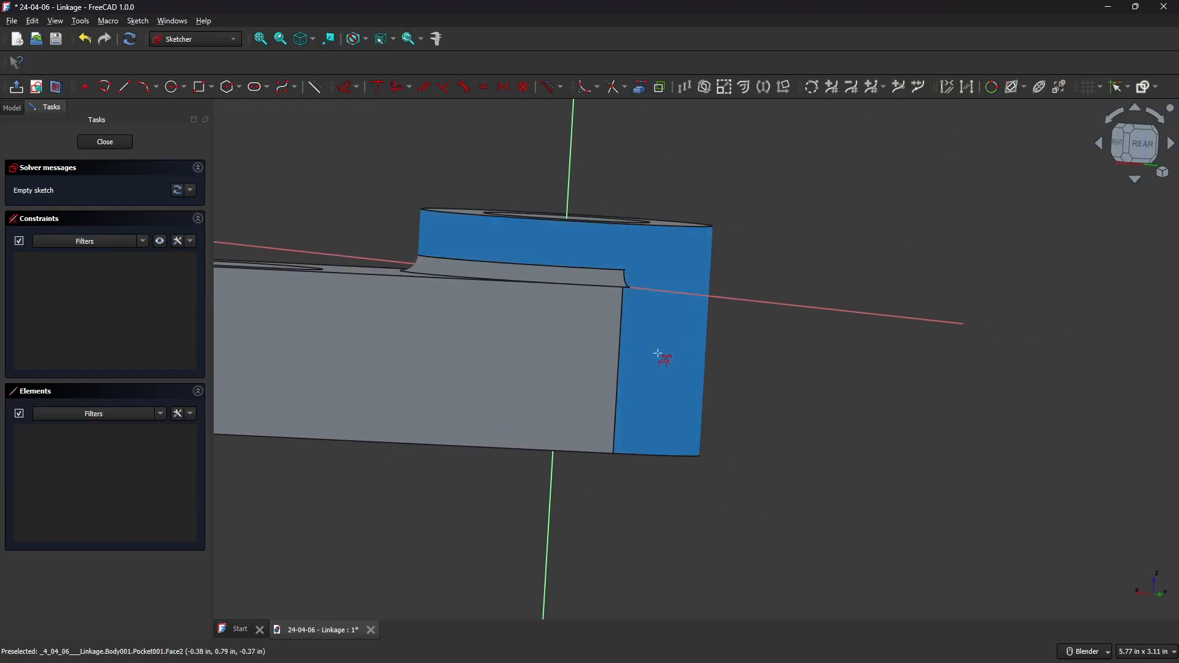
click(624, 339)
right_click(691, 327)
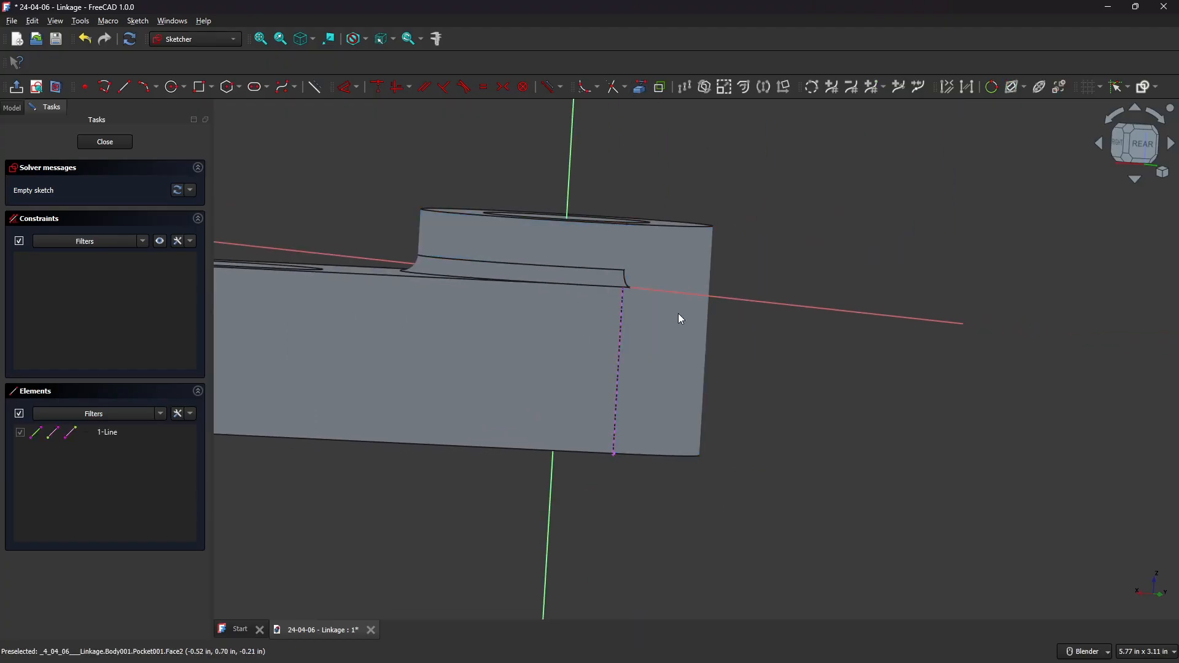
Draw a horizontal line 0.1 in long from the projected edge's top corner at 0°.
middle_drag(679, 314, 344, 309)
scroll(700, 283, up, 6)
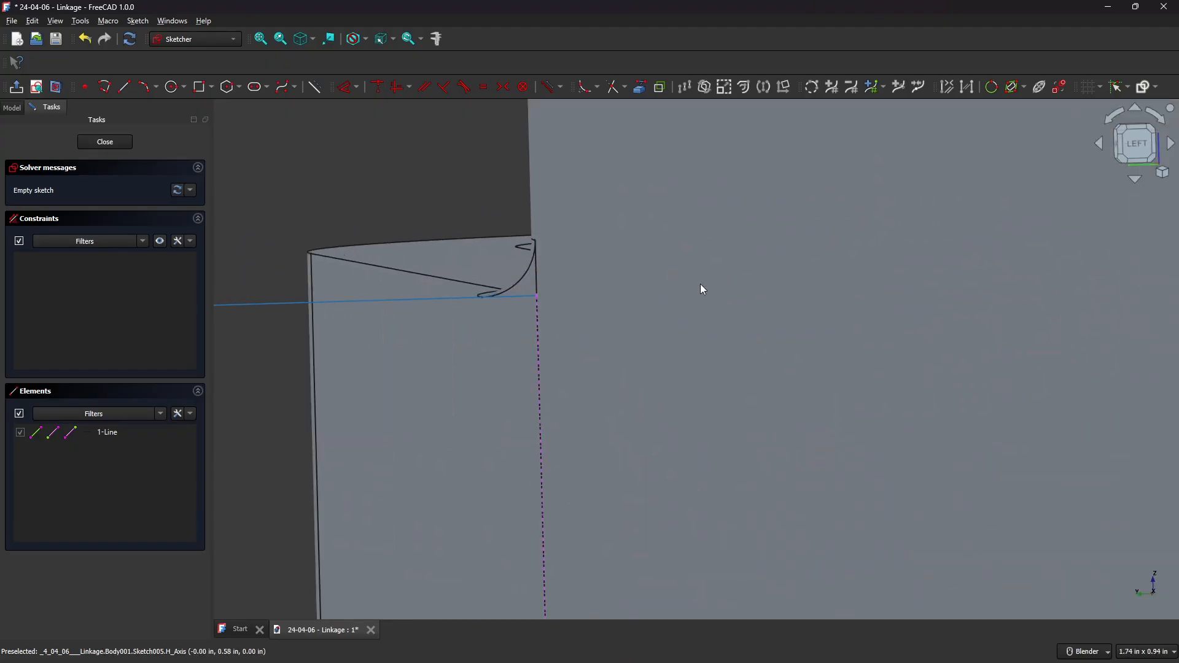
click(1137, 143)
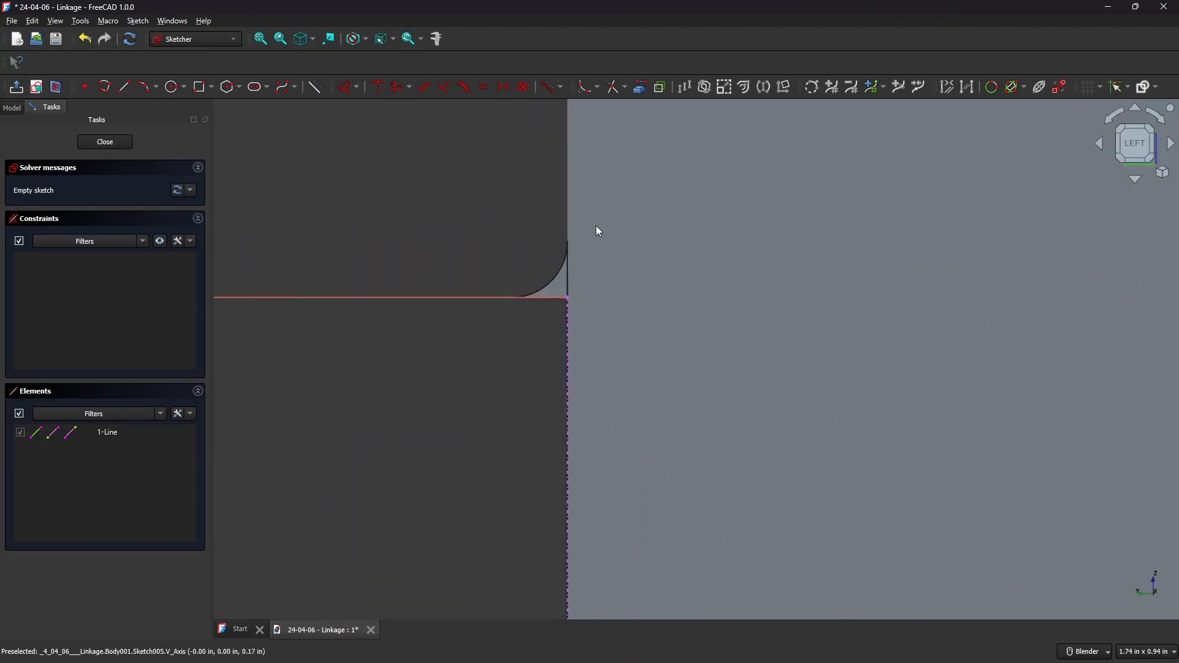
shift+middle_drag(599, 231, 716, 274)
scroll(716, 307, up, 6)
shift+middle_drag(668, 331, 694, 278)
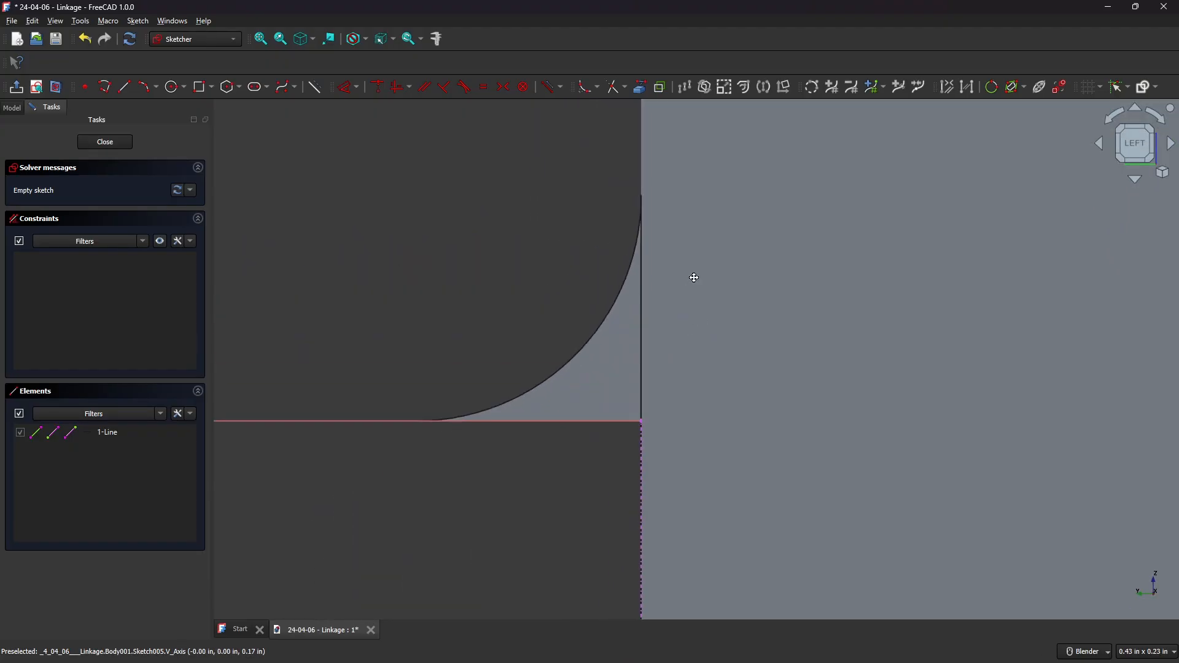
click(124, 88)
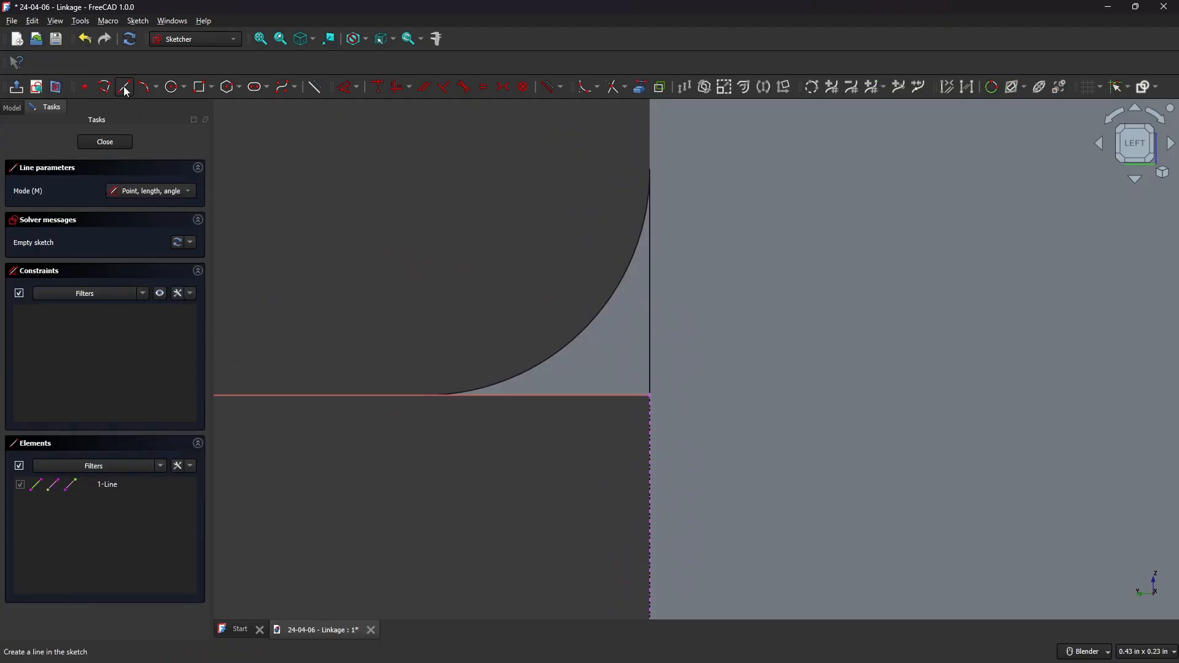
click(651, 395)
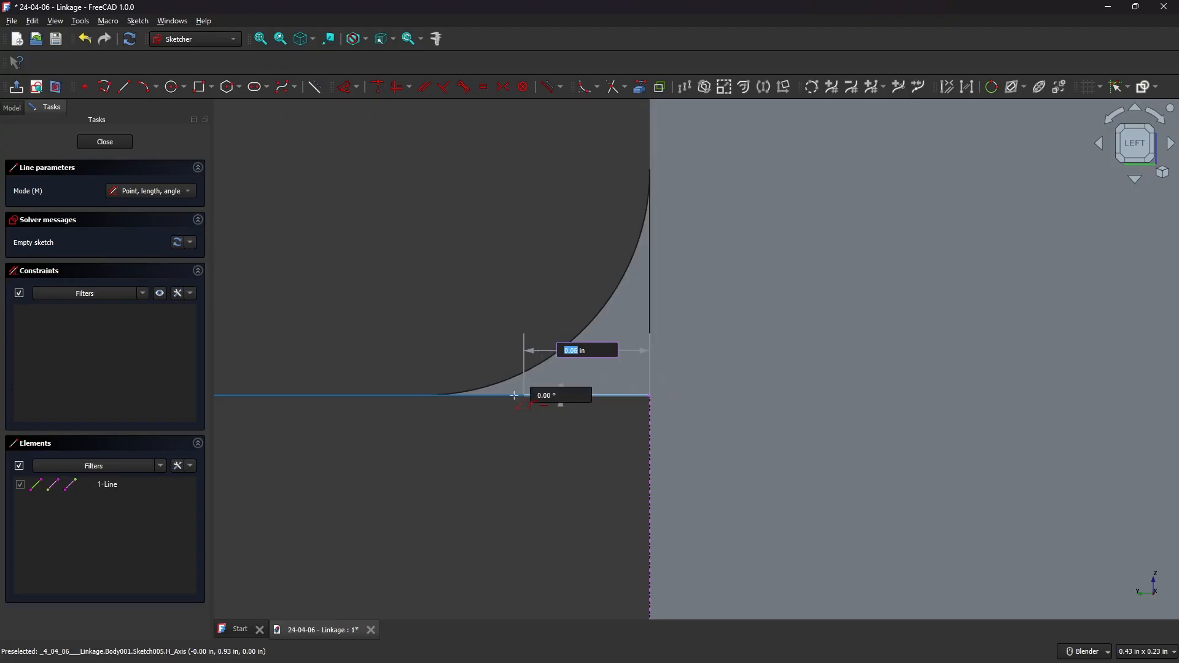
key(Tab)
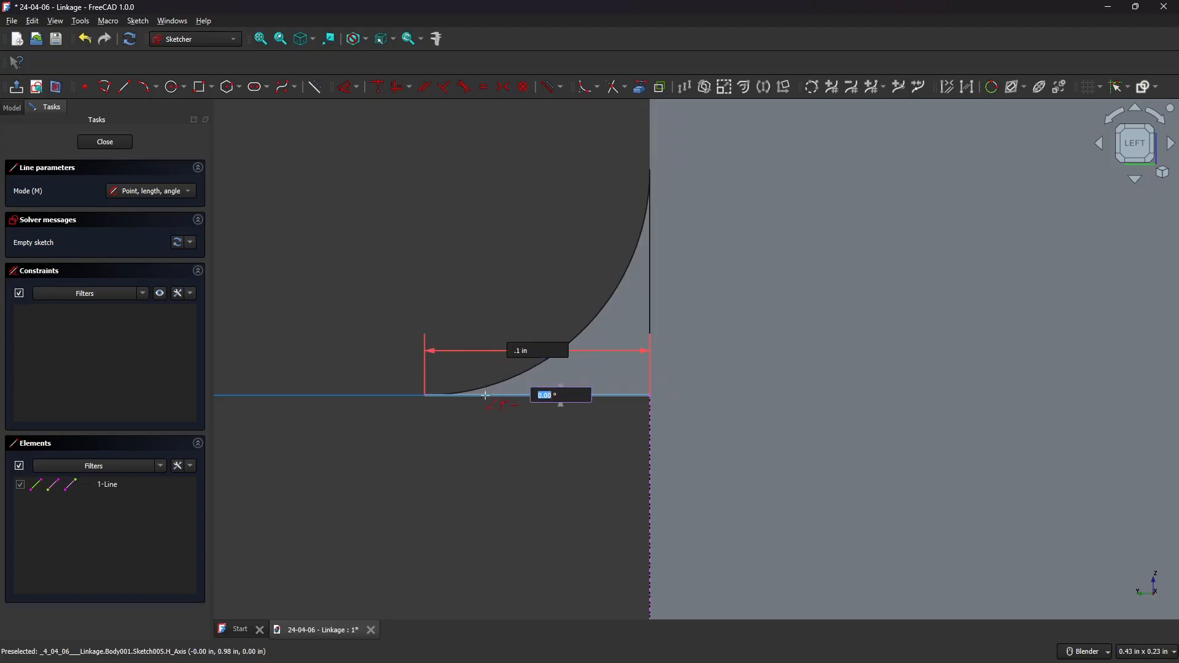
key(Return)
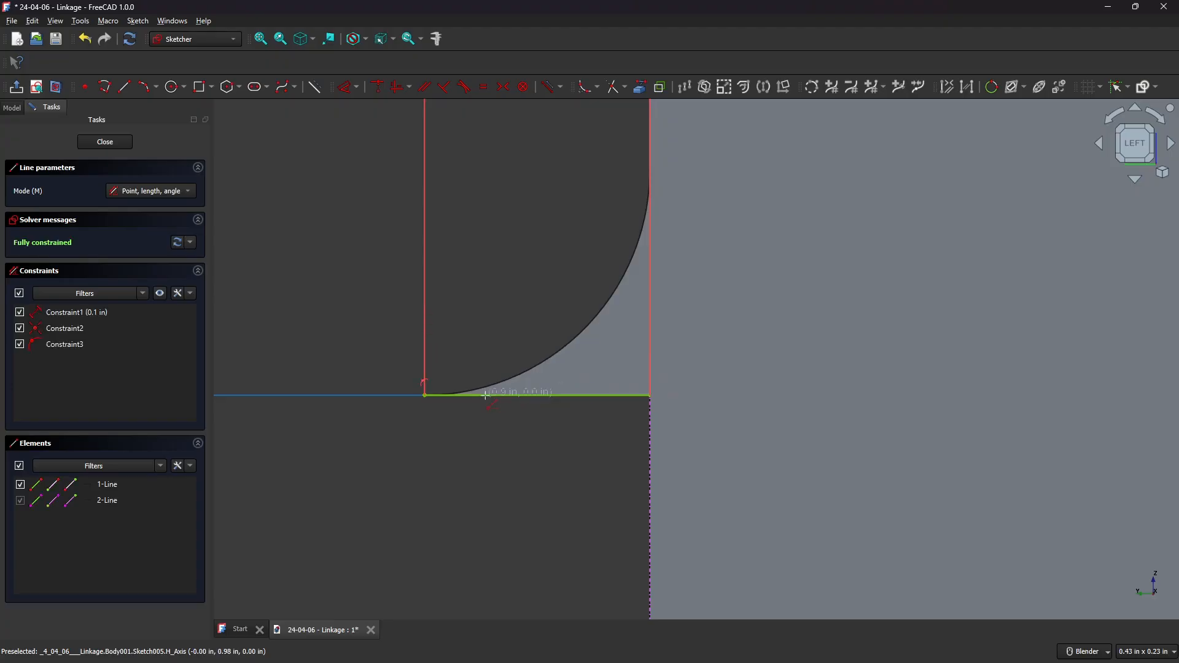
Draw a vertical line 0.1 in long at 90° upward from the same corner.
click(649, 394)
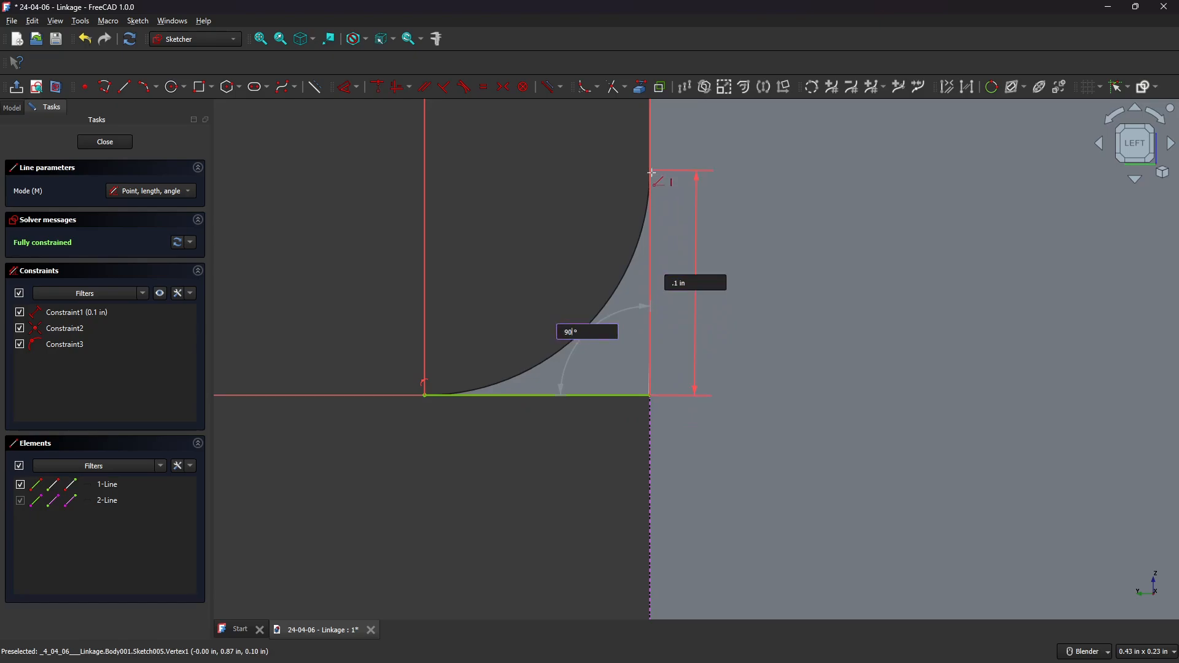
click(651, 173)
right_click(566, 171)
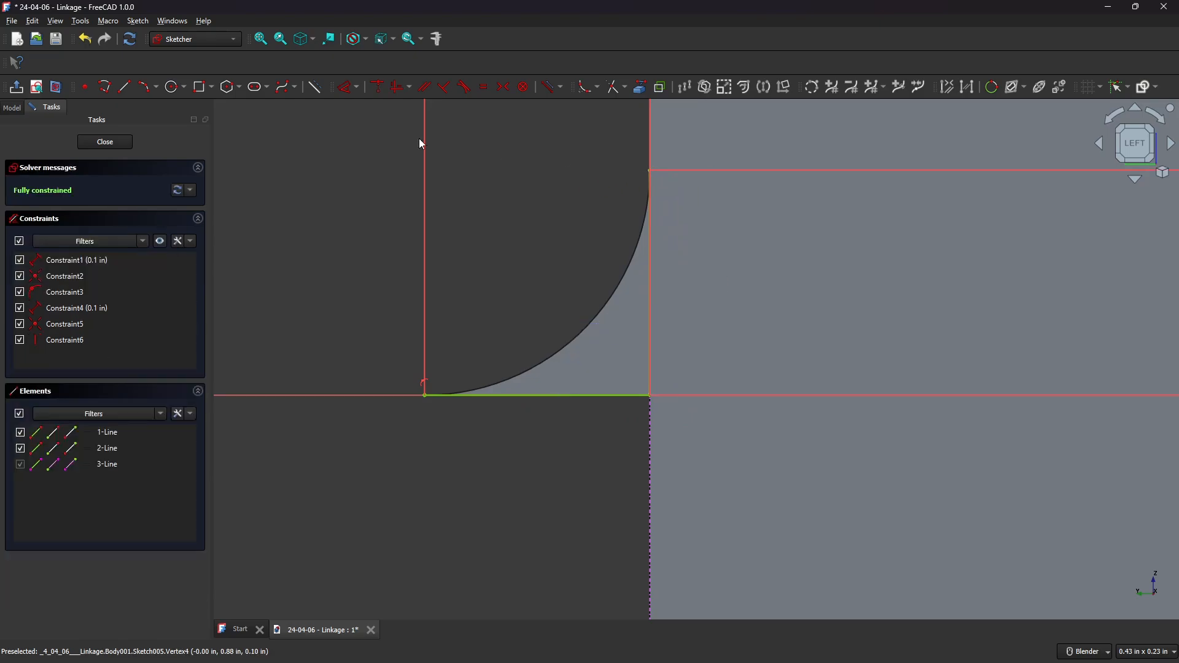
Draw a three-point arc joining the free ends of the horizontal and vertical lines, bulging toward the corner.
click(158, 87)
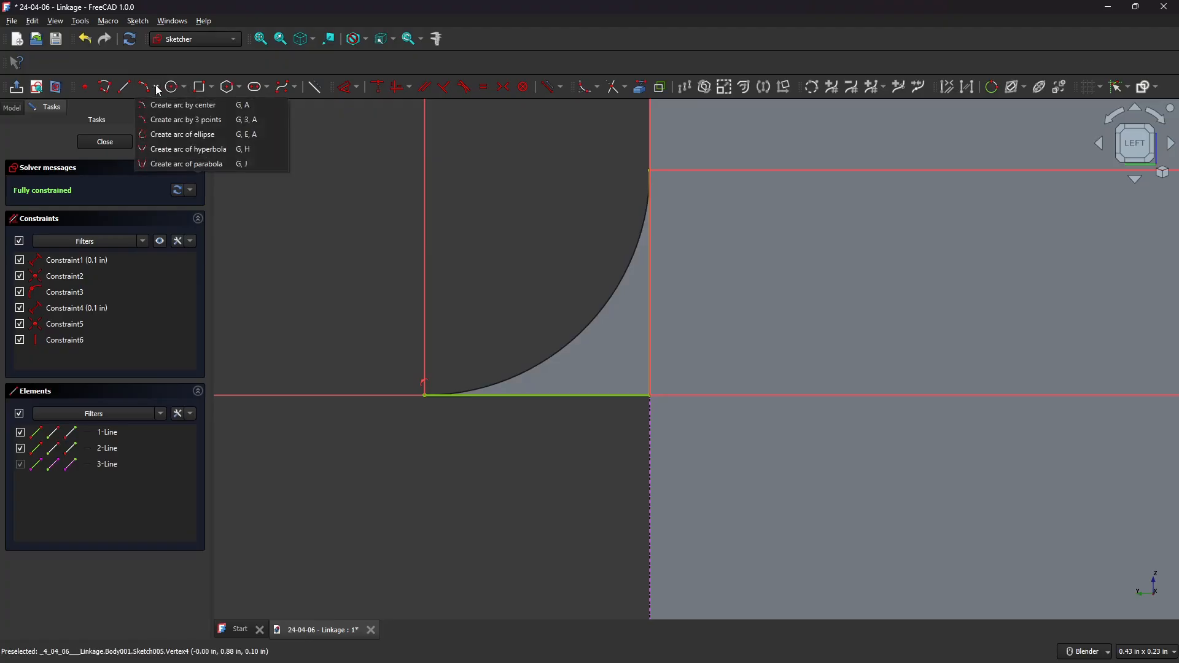
click(178, 121)
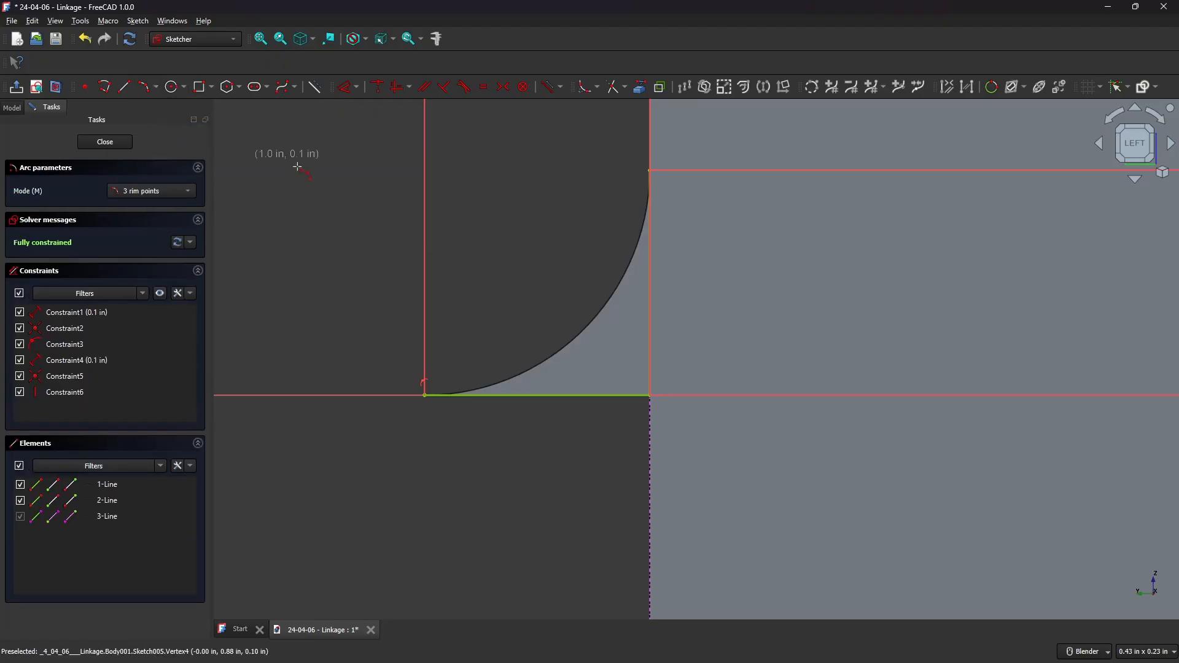
click(648, 172)
click(425, 395)
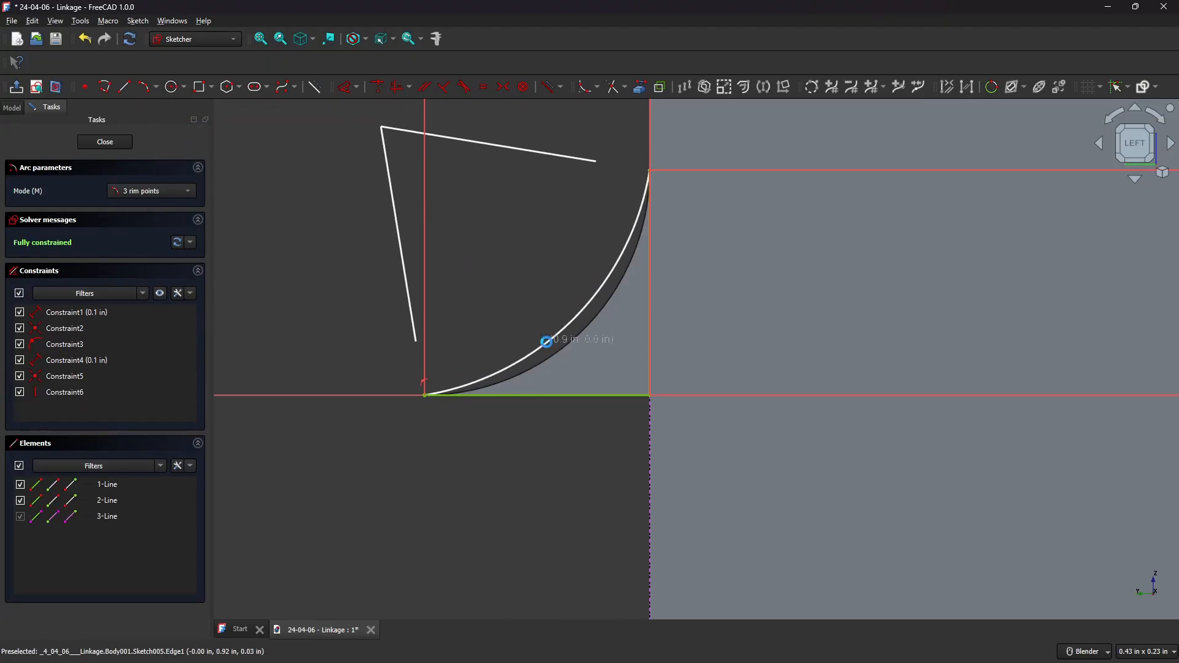
click(546, 342)
right_click(568, 273)
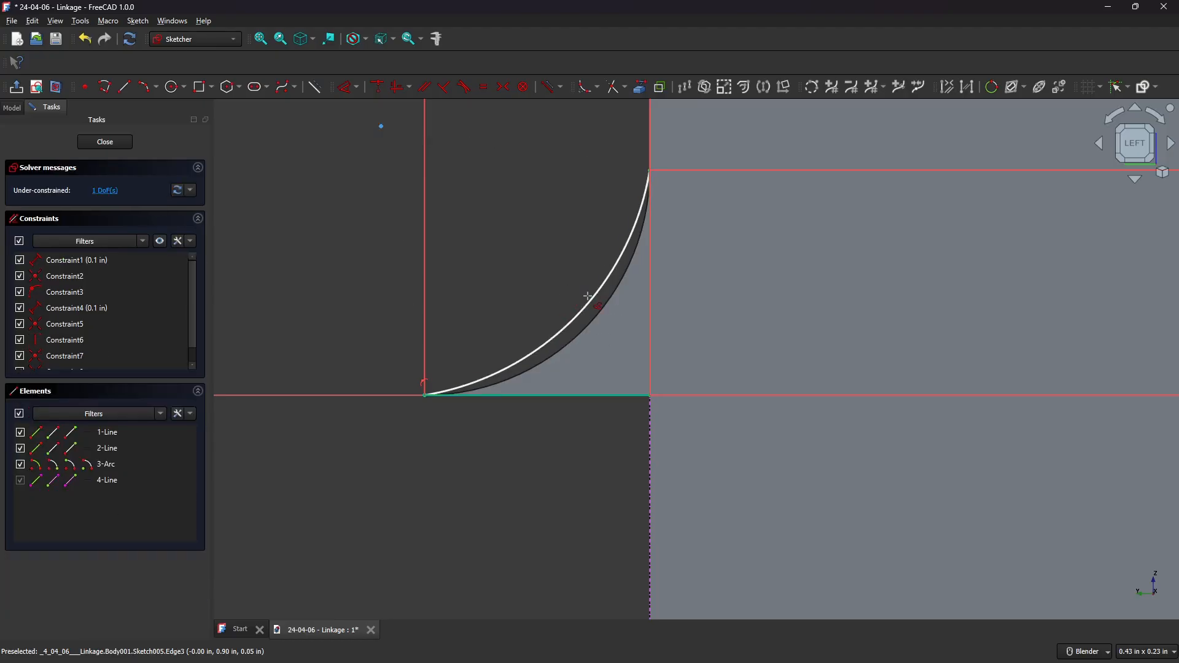
Constrain the arc's radius to 0.1 in and close the sketch.
click(612, 299)
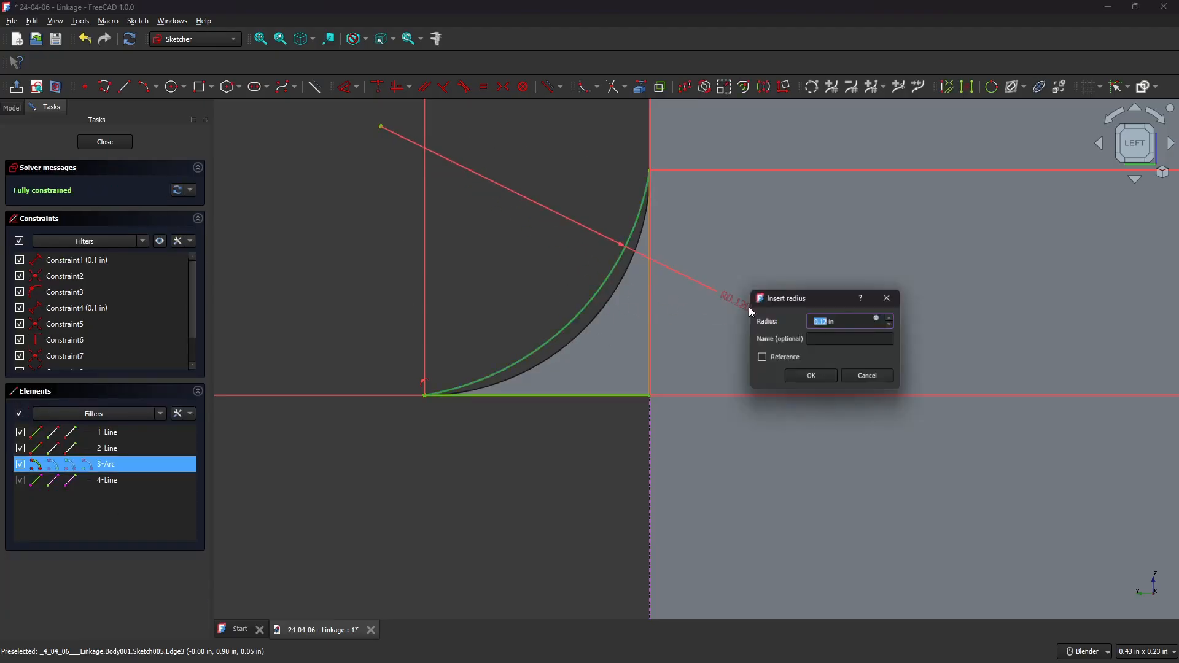
key(Return)
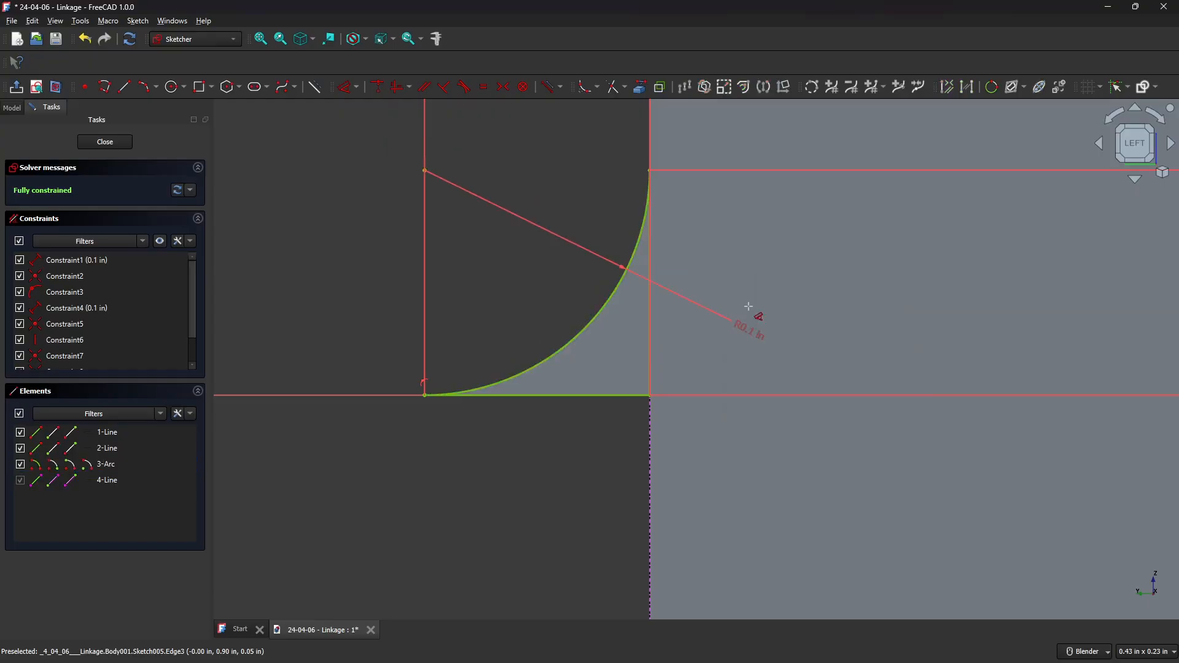
click(113, 142)
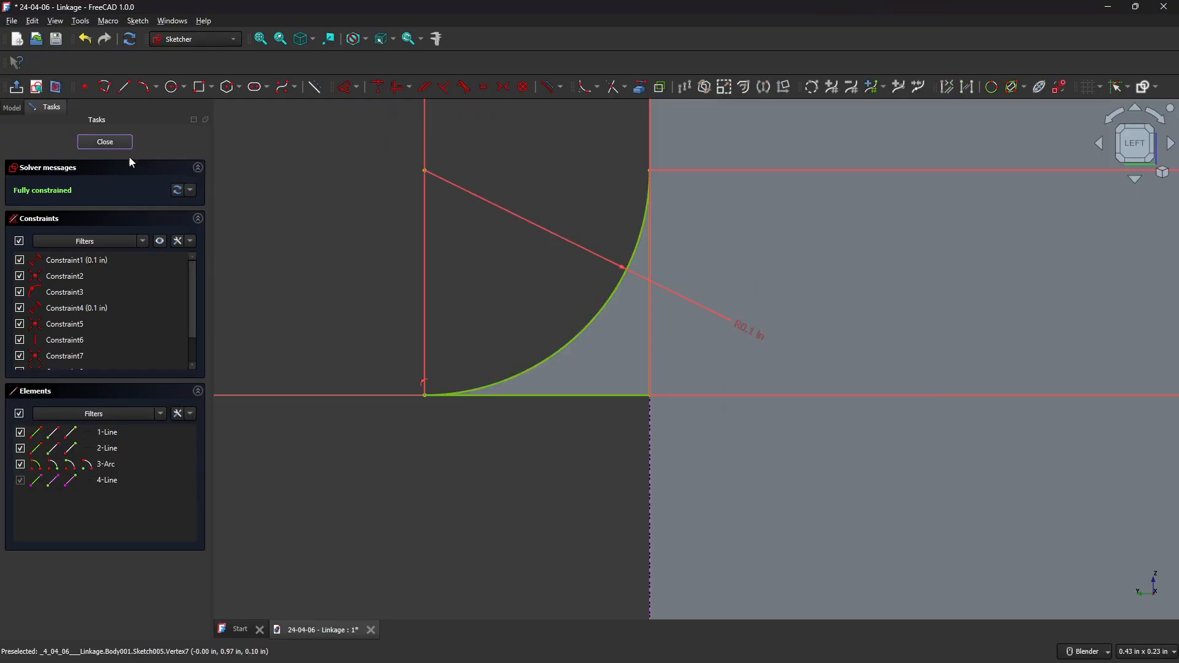
Switch to the Part workbench.
scroll(607, 345, up, 5)
scroll(608, 345, down, 3)
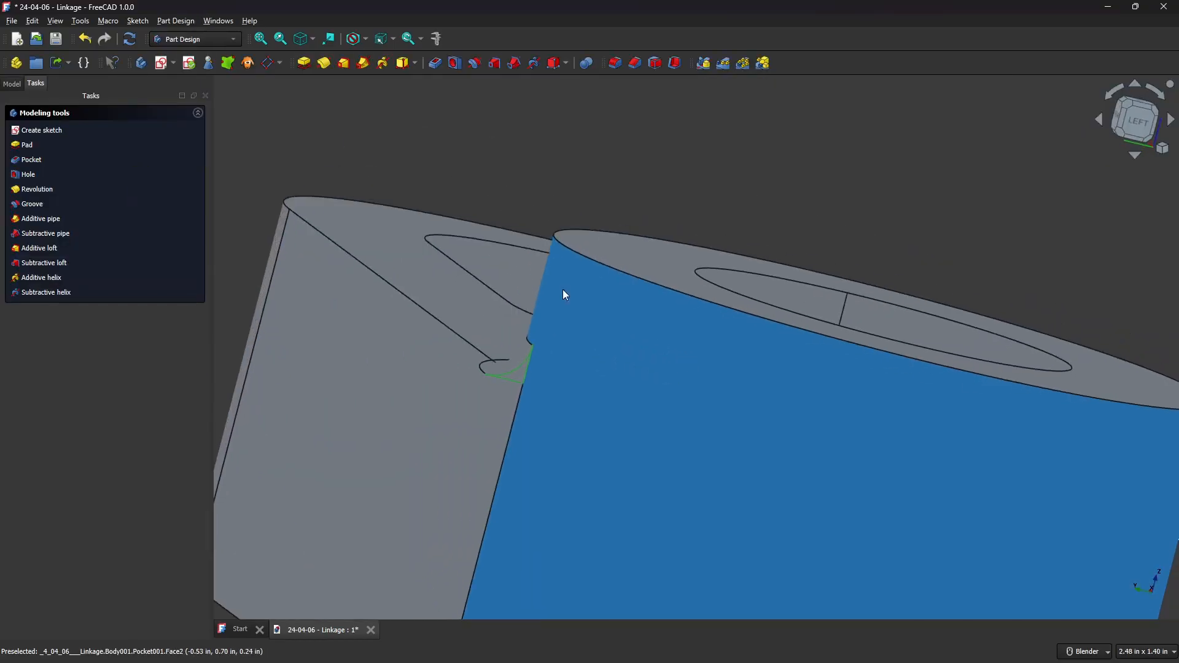
click(217, 39)
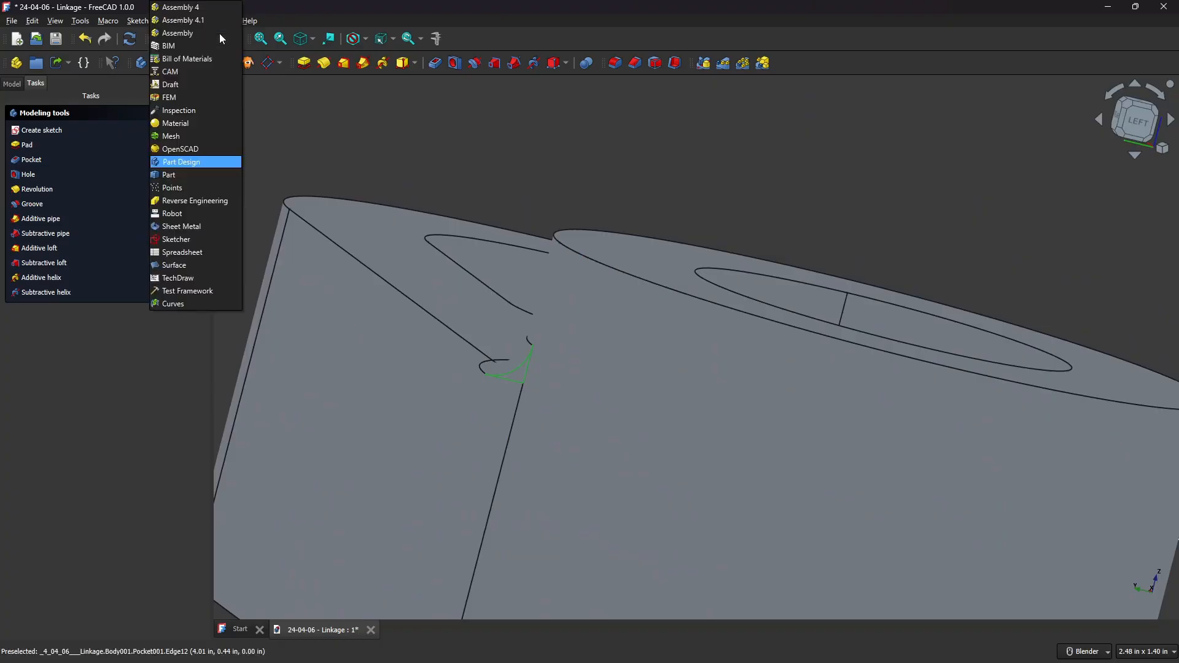
click(196, 175)
Sweep Sketch005 along the hub's vertical edge as a solid with Frenet enabled.
click(381, 88)
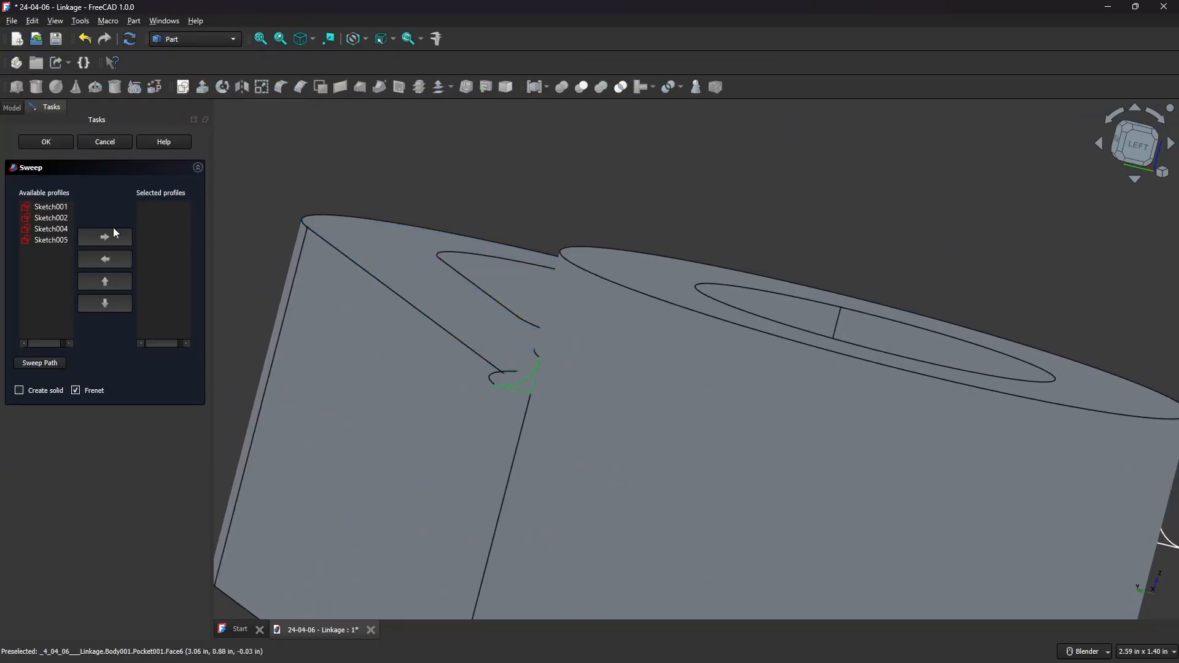
click(53, 240)
click(54, 239)
click(110, 236)
click(47, 364)
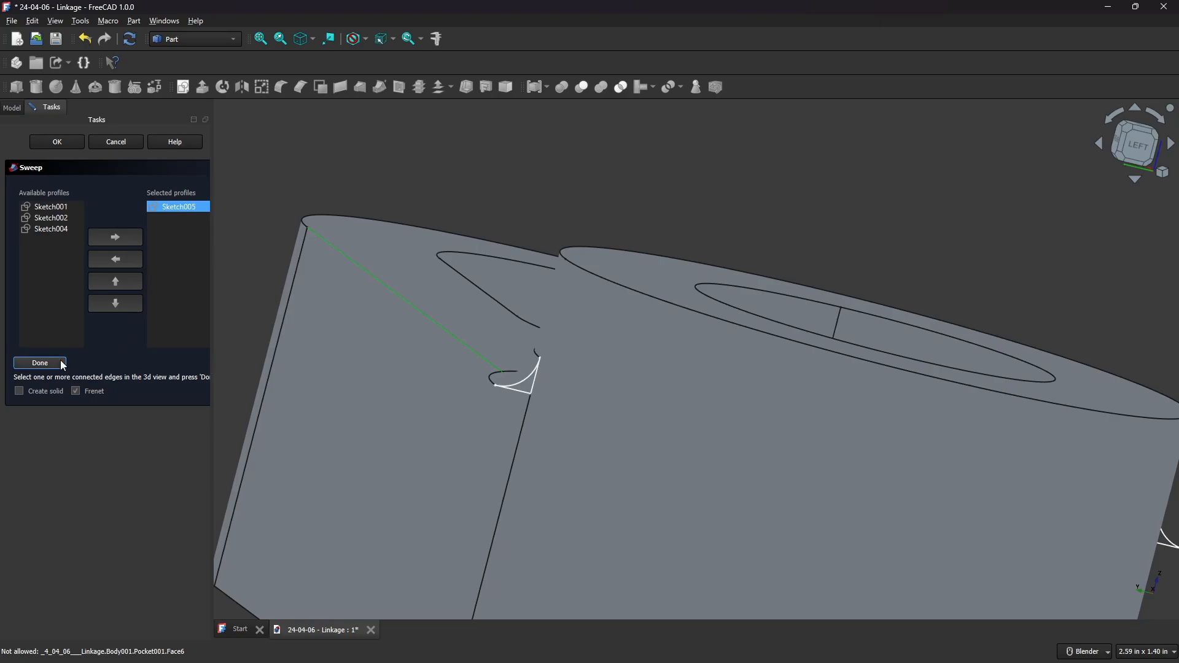
click(40, 363)
click(20, 391)
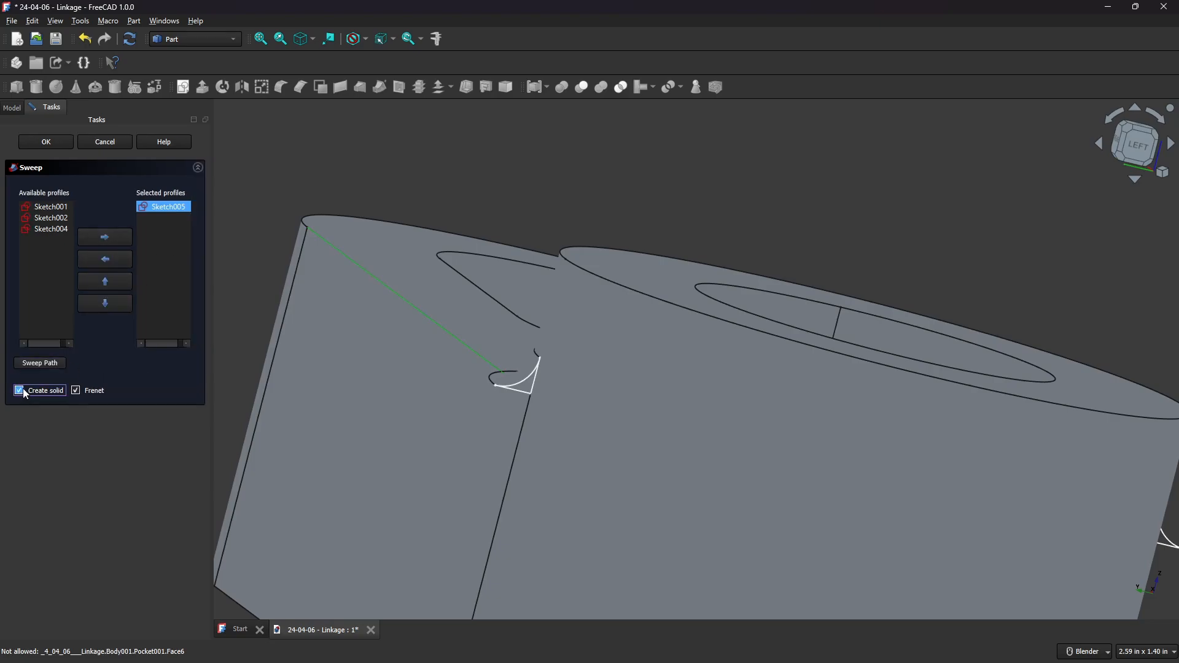
click(40, 143)
Cut the swept fillet profile against the body to blend the hub corner.
scroll(446, 284, up, 10)
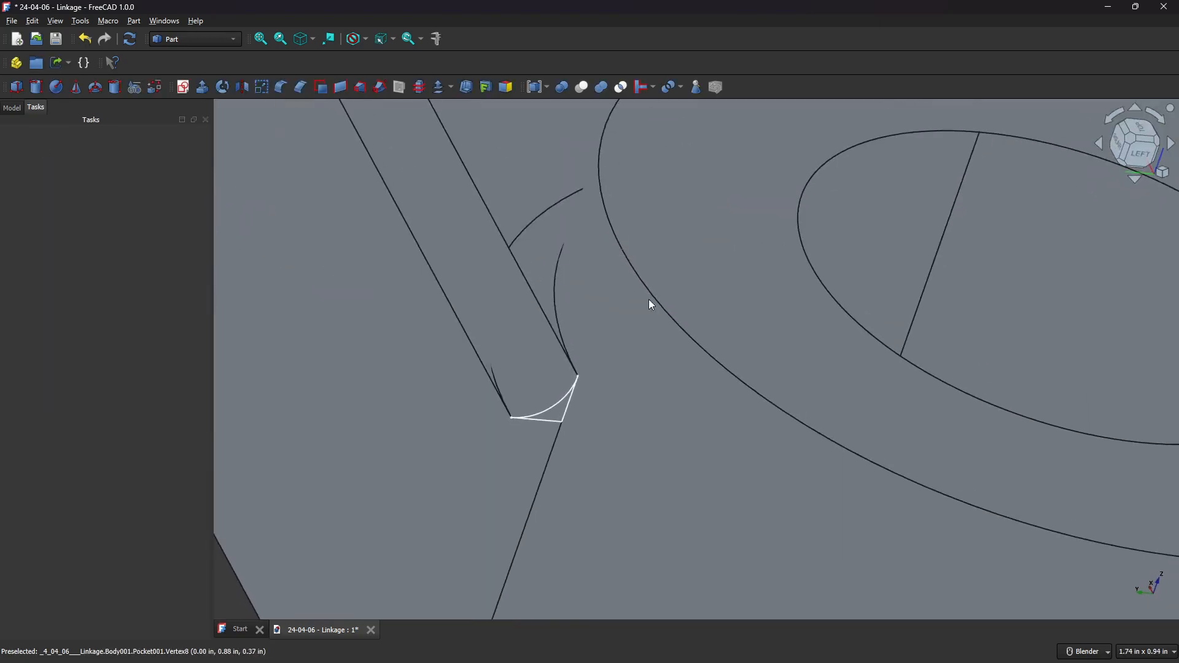
middle_drag(806, 411, 480, 220)
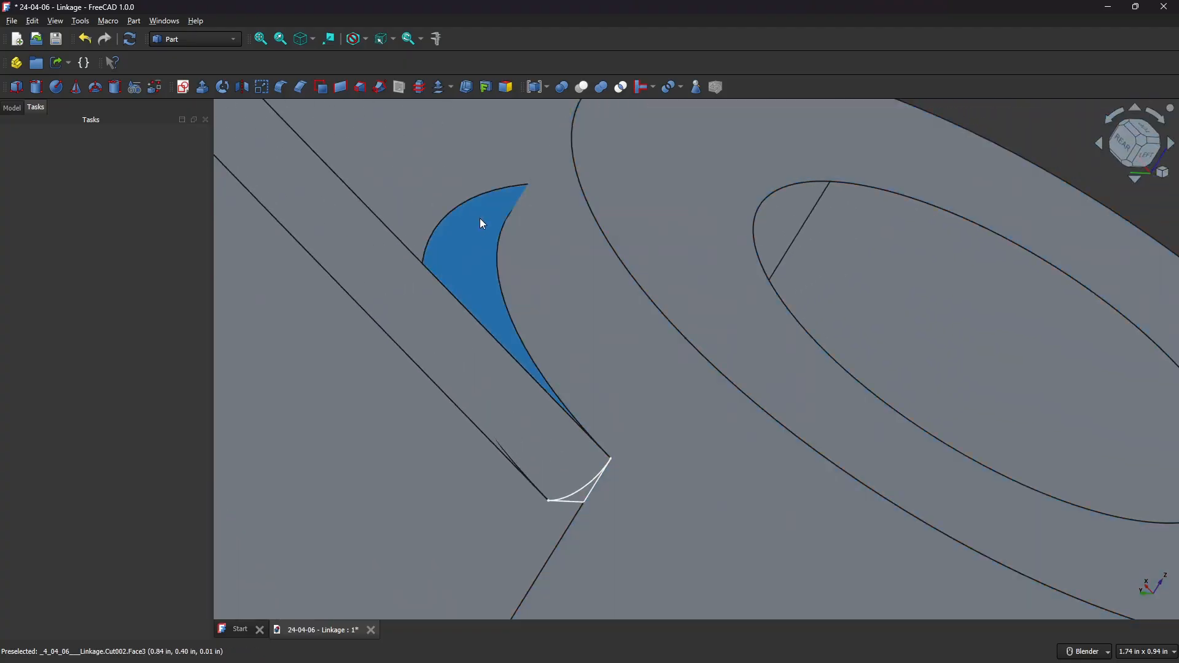
click(483, 224)
click(481, 220)
click(477, 246)
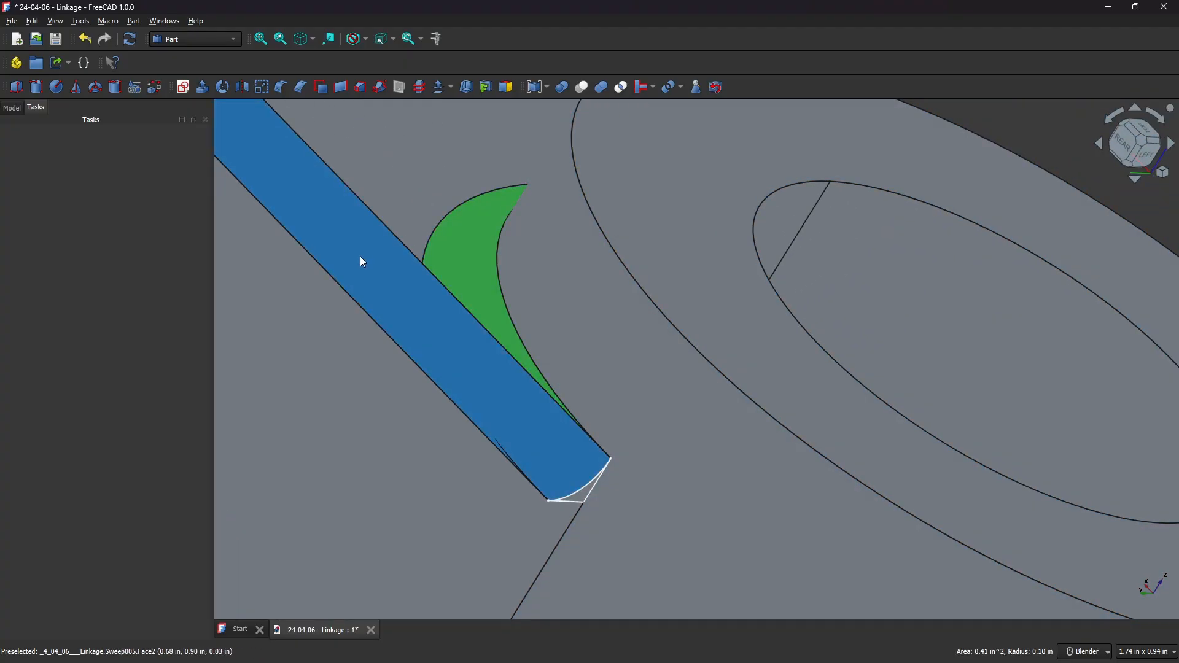
ctrl+click(362, 262)
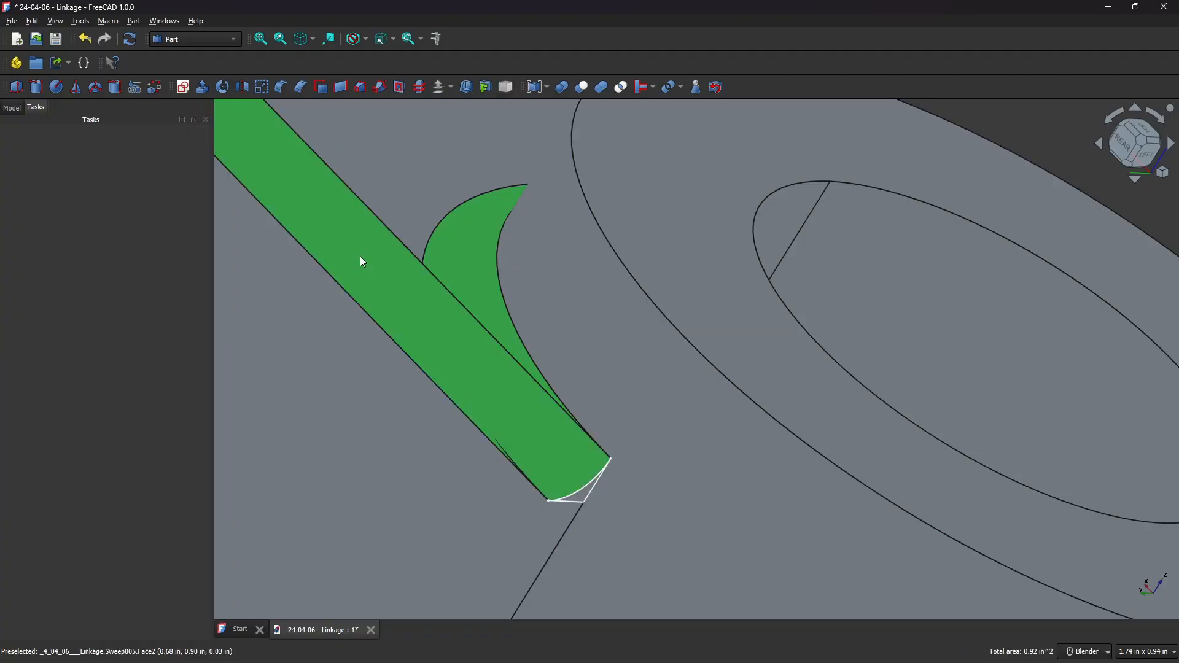
click(583, 88)
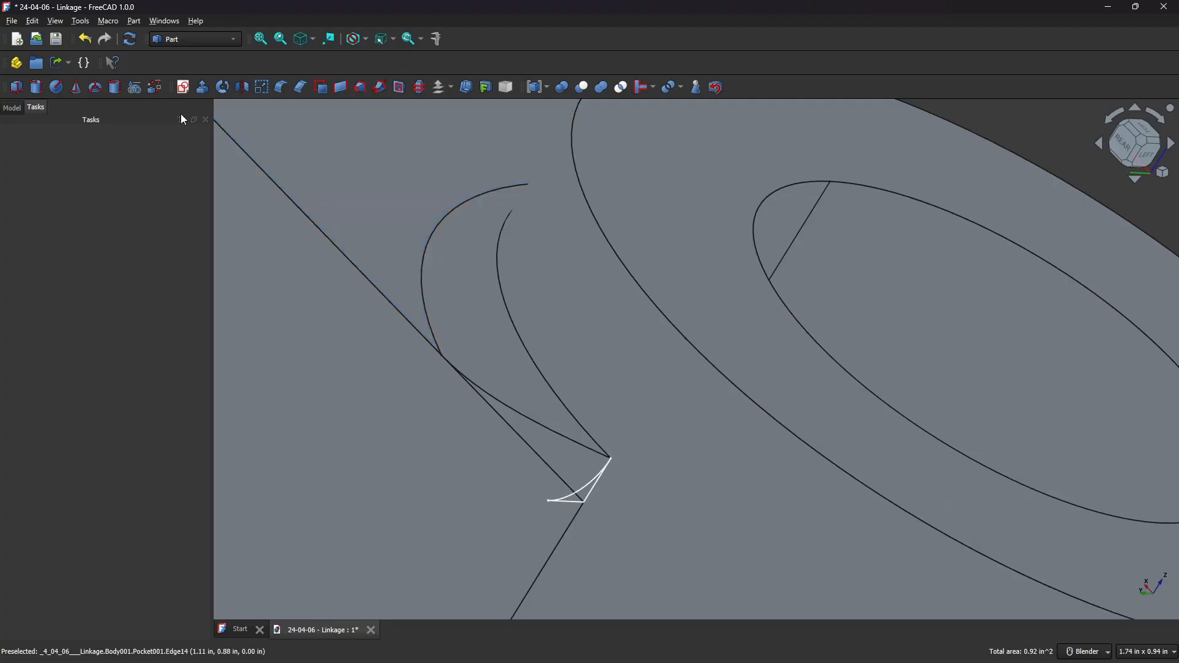
Orbit around the hub corner to examine the blended fillet.
scroll(747, 218, down, 3)
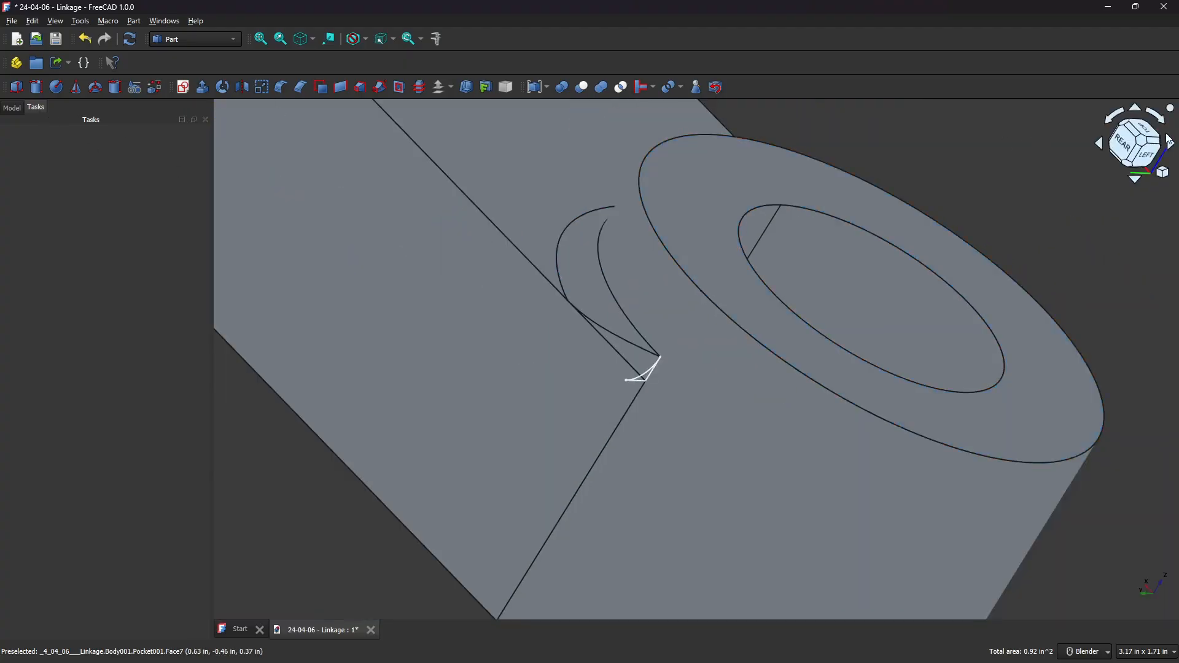
click(1145, 133)
shift+middle_drag(953, 229, 653, 392)
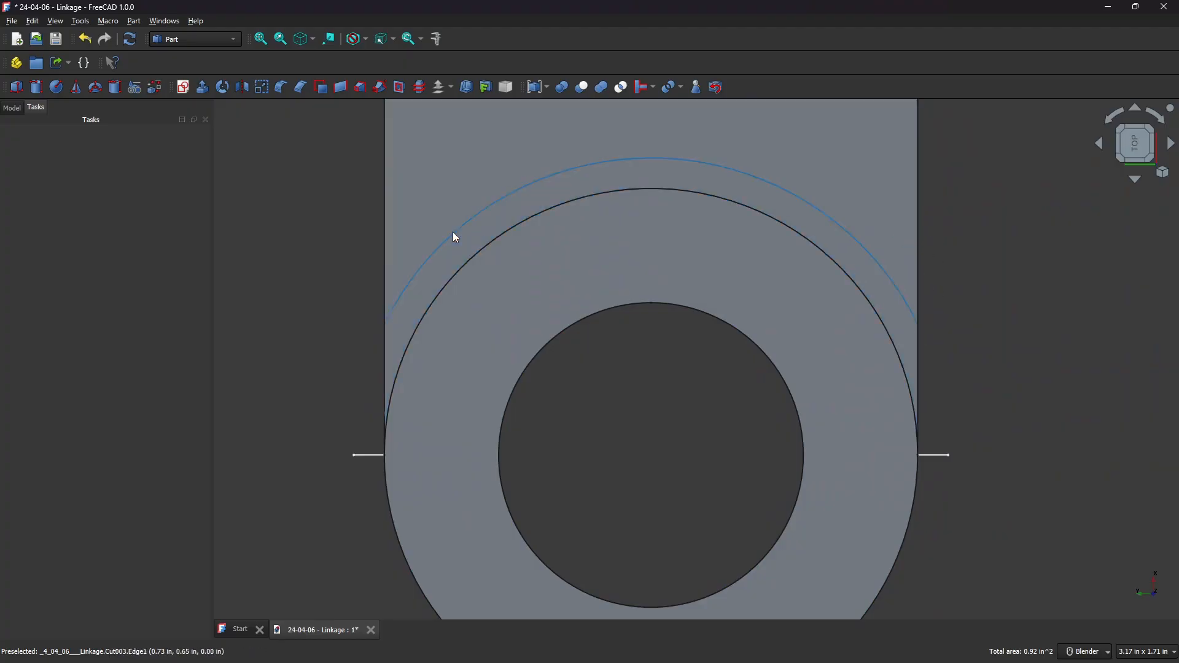
middle_drag(587, 411, 518, 242)
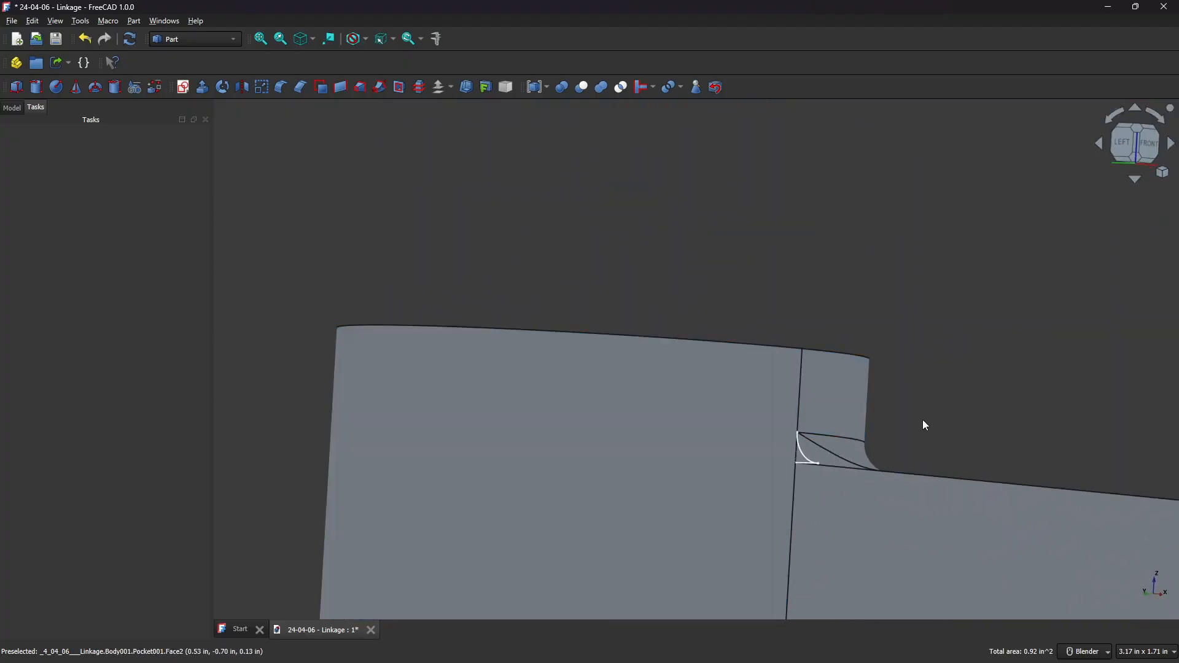
shift+middle_drag(924, 424, 590, 287)
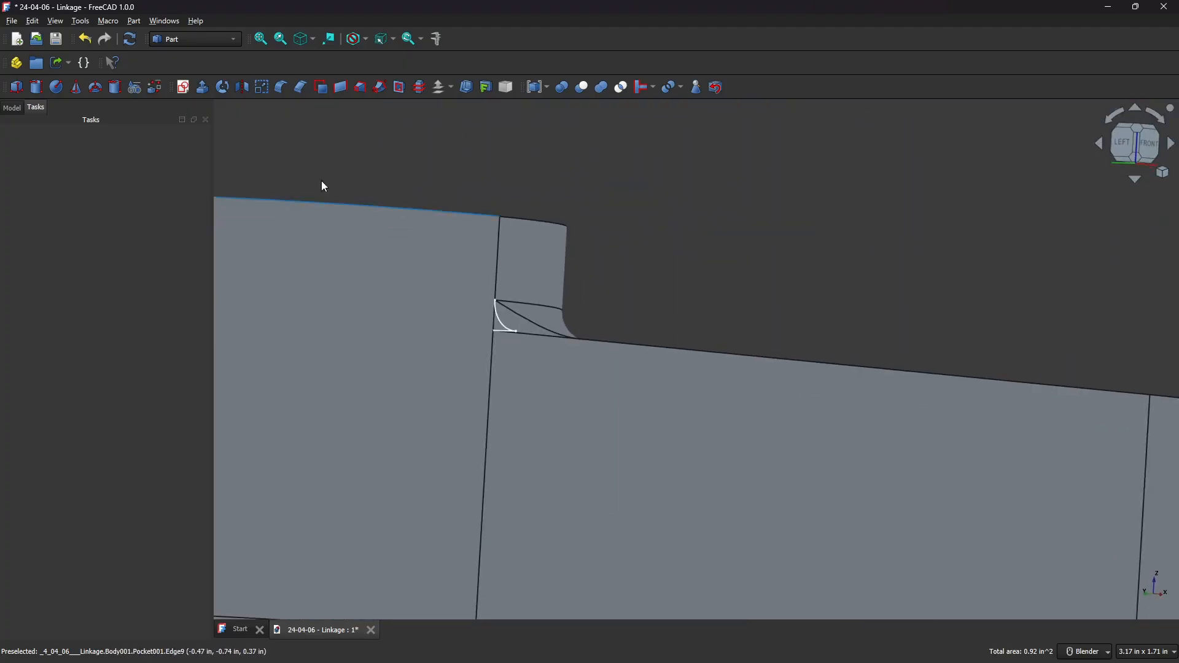
Run the Mass_Calculation macro to open the FCInfo panel.
click(111, 21)
mouse_move(141, 65)
click(309, 66)
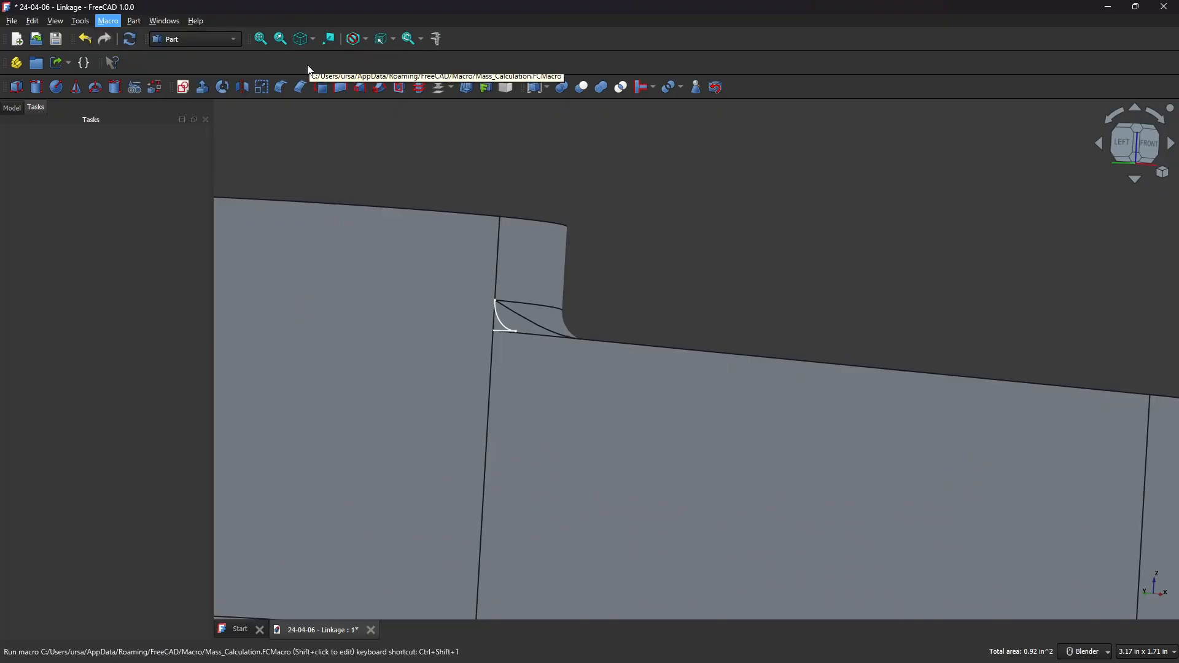
scroll(669, 286, down, 1)
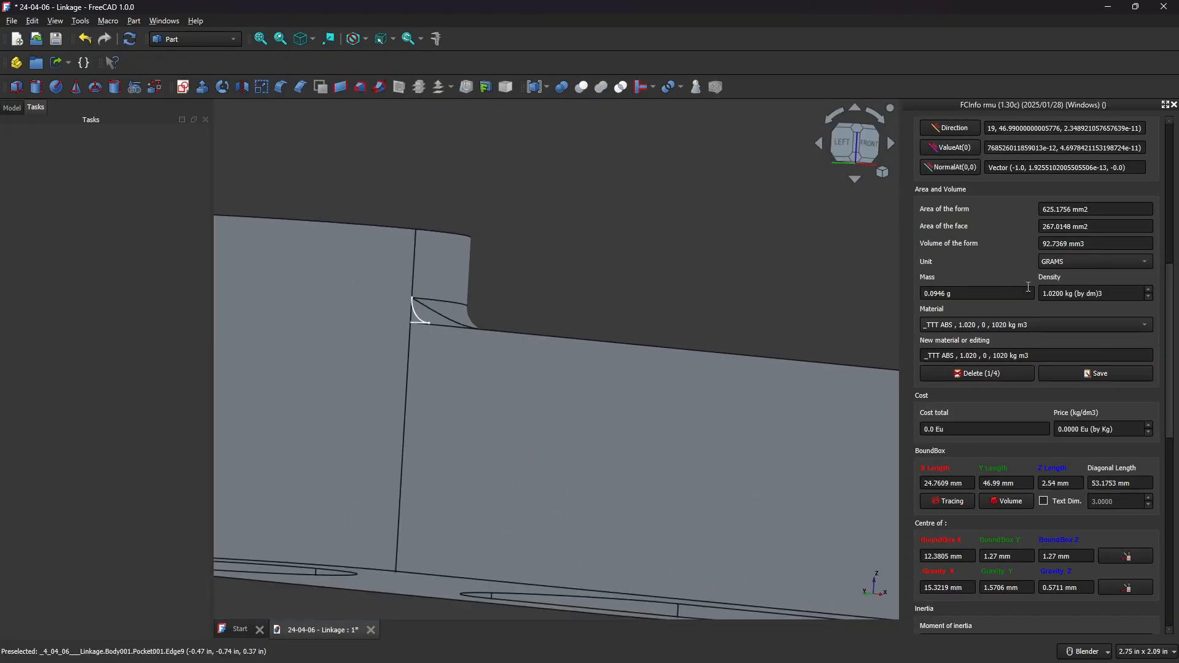
Set the mass unit to POUNDS and open the material list.
click(1094, 261)
click(1094, 262)
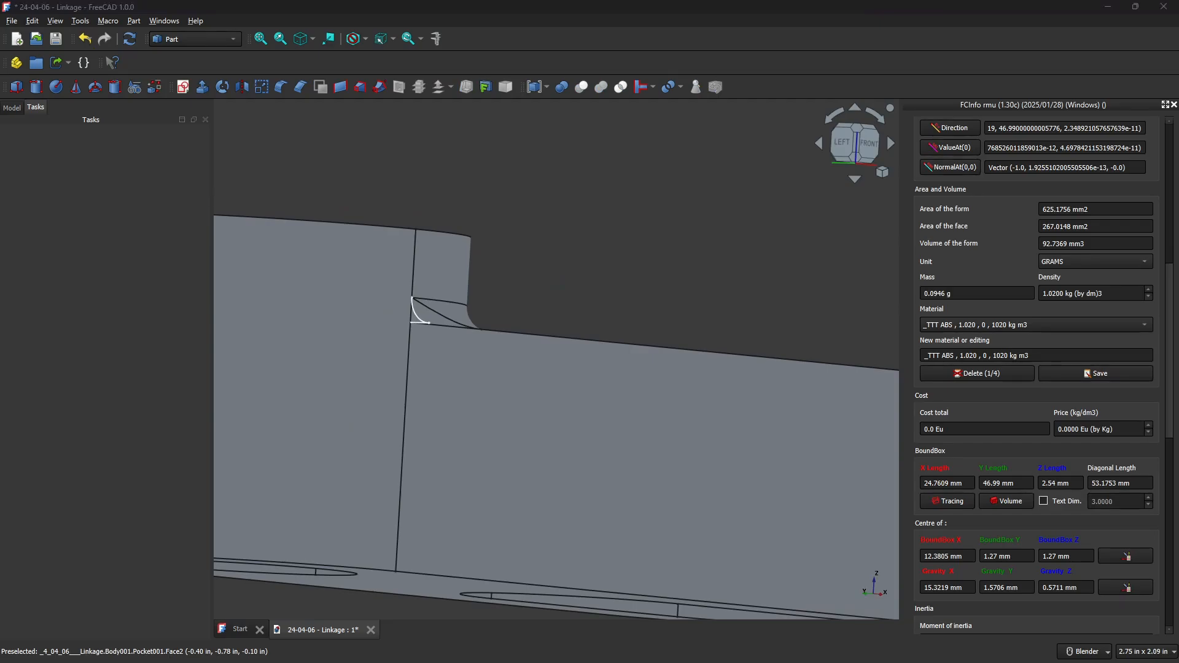
click(1078, 262)
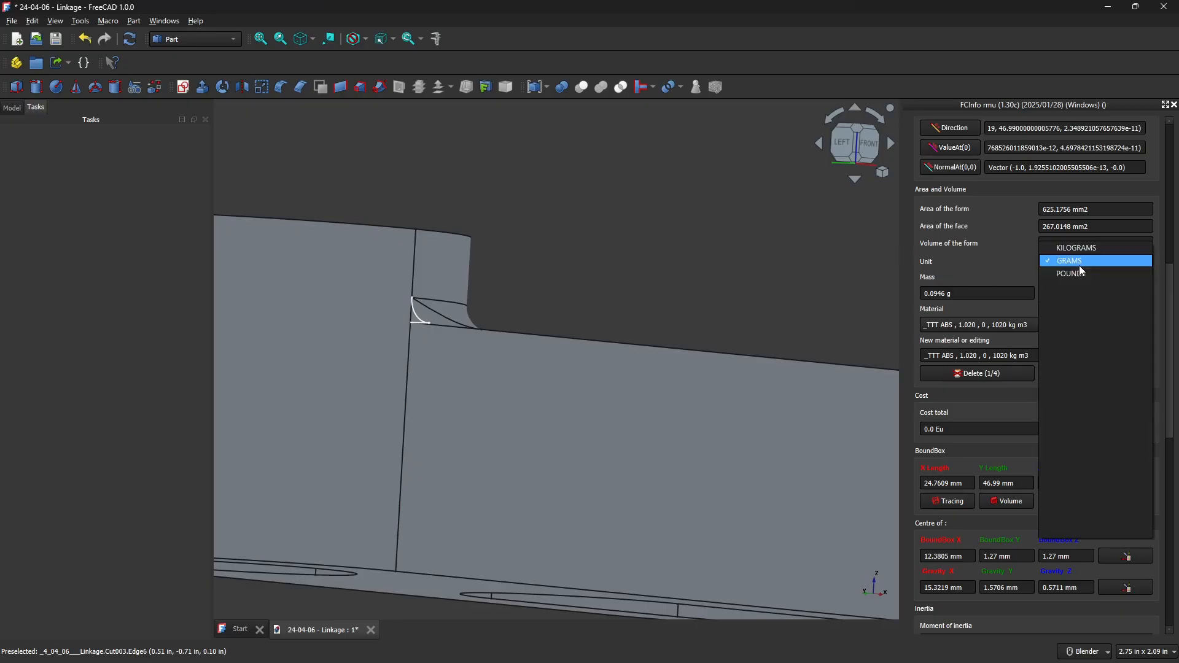
click(1092, 275)
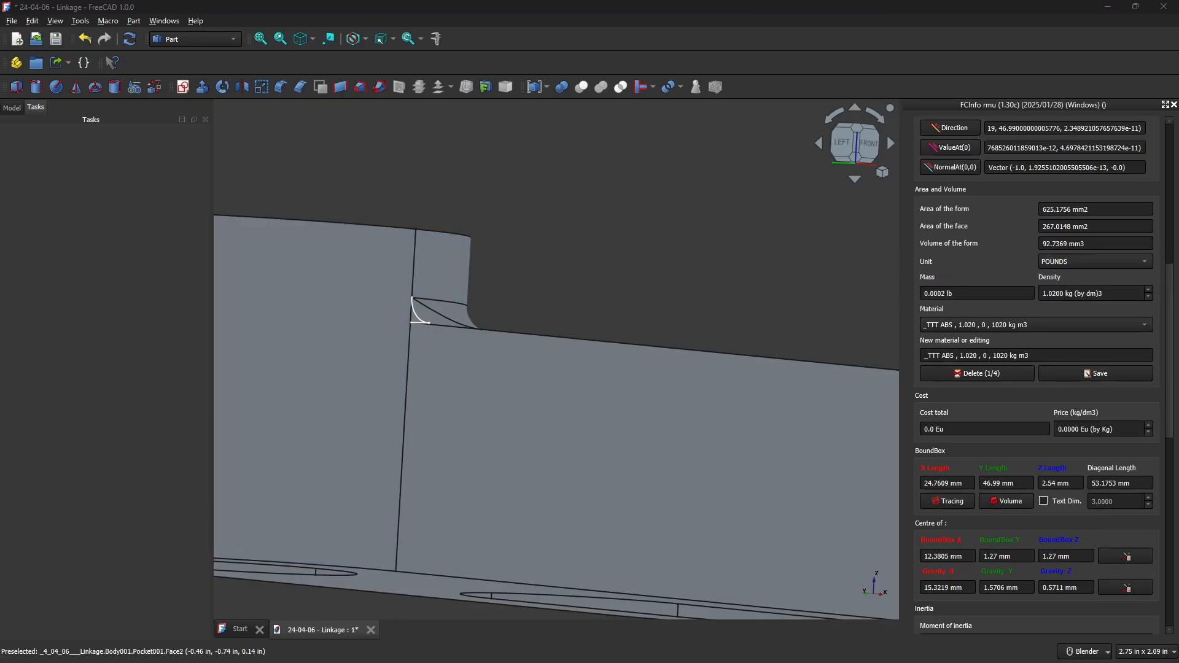
click(971, 326)
click(971, 325)
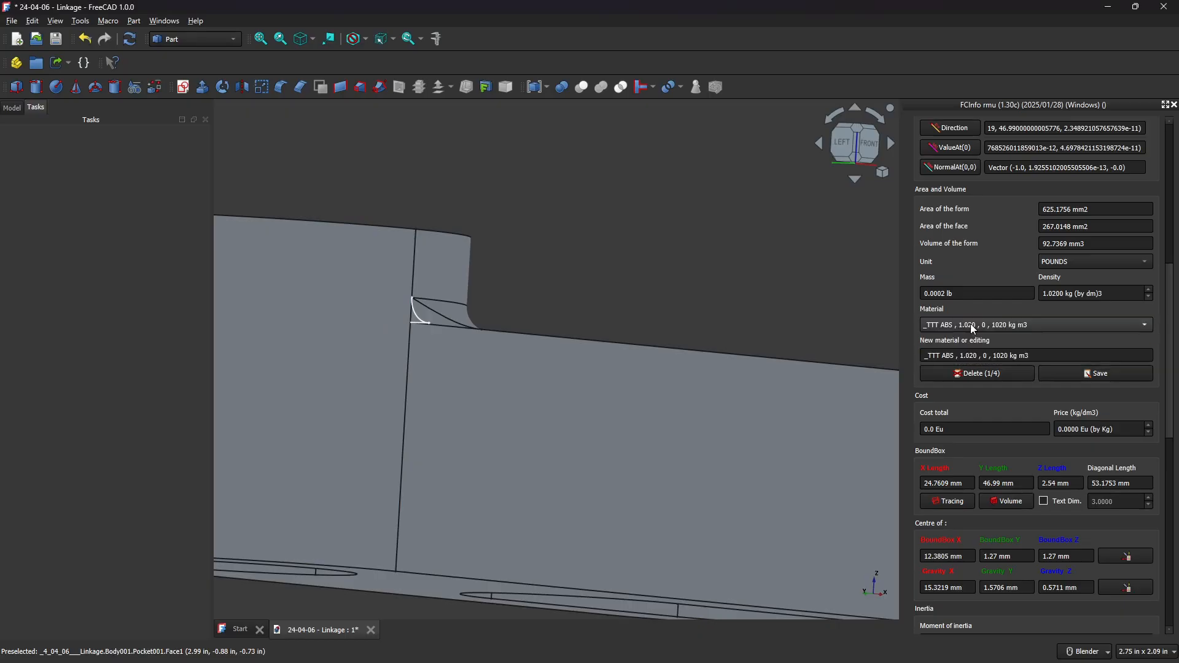
Select Body001 in the model tree and select its computed mass value.
click(17, 109)
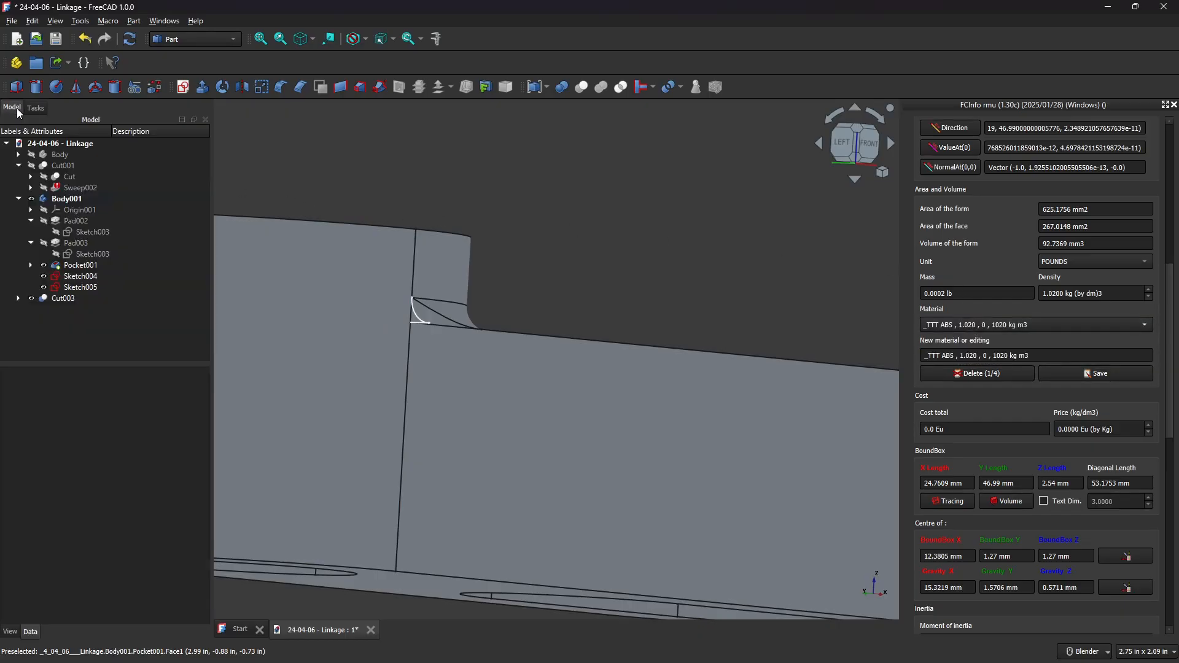
click(72, 200)
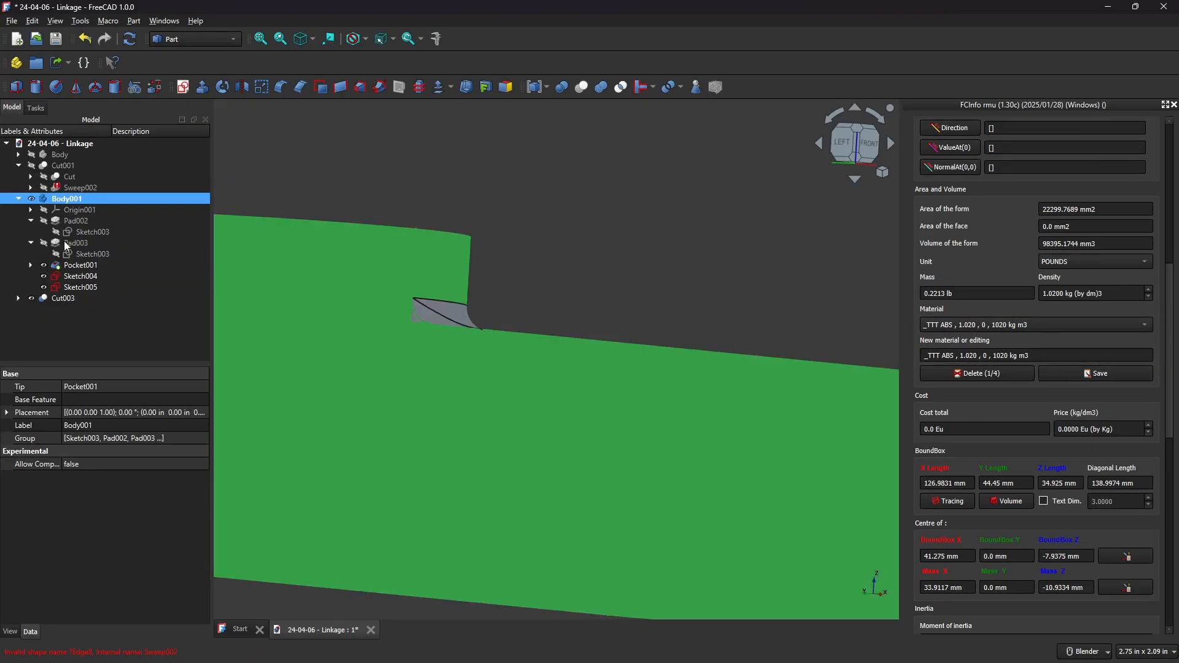
scroll(972, 296, up, 2)
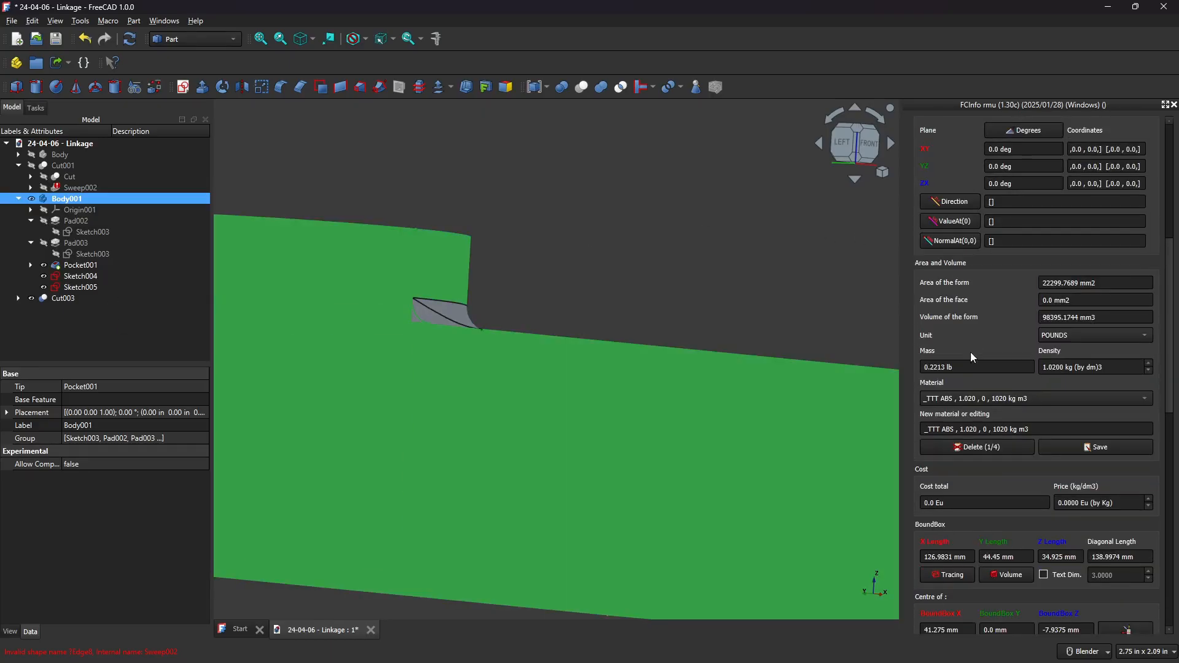
drag(924, 368, 971, 367)
click(990, 367)
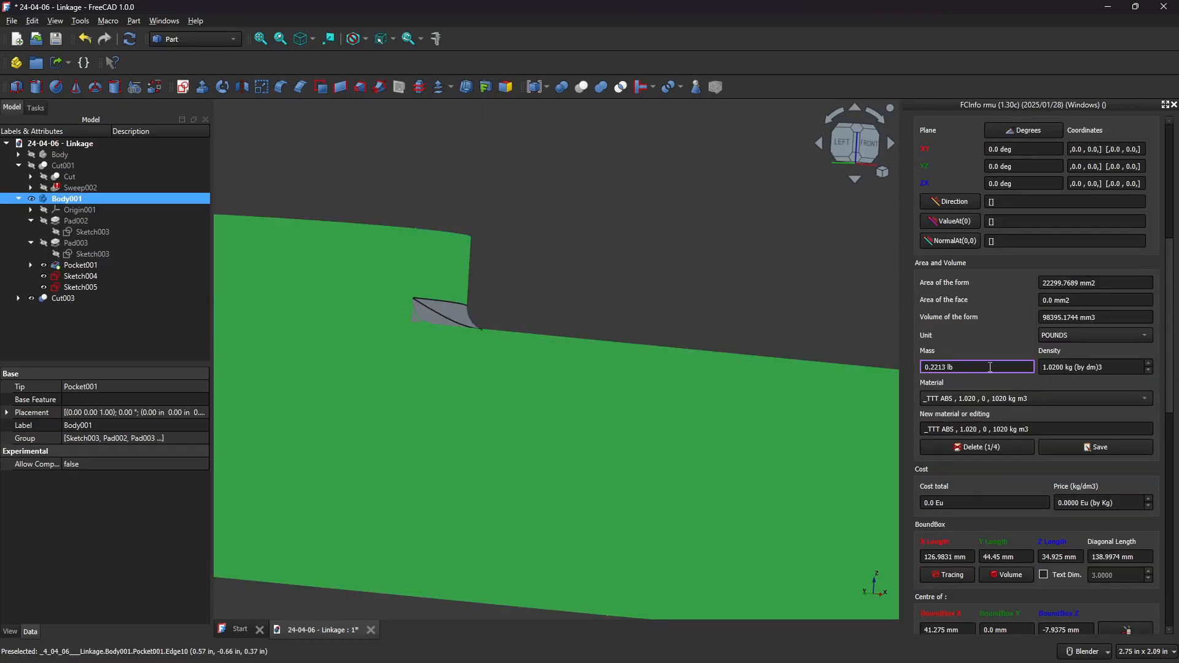